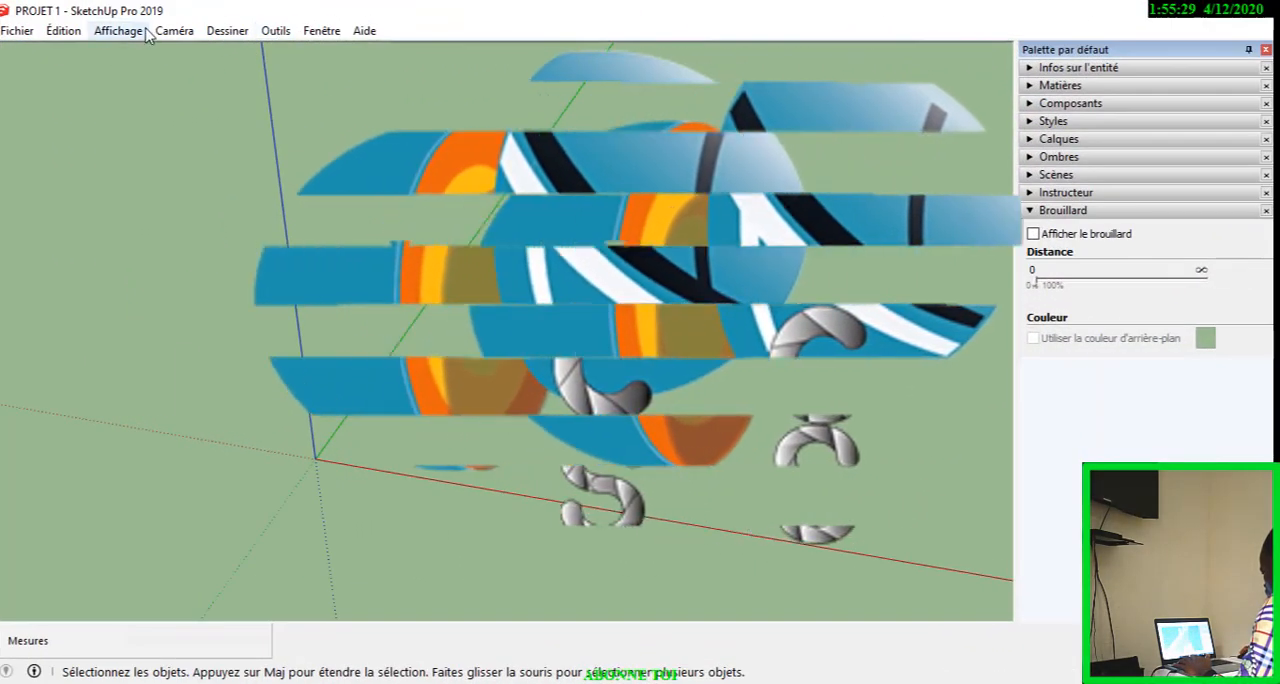
# Display the Bac à sable toolbar and place it floating over the drawing area.
pyautogui.click(127, 35)
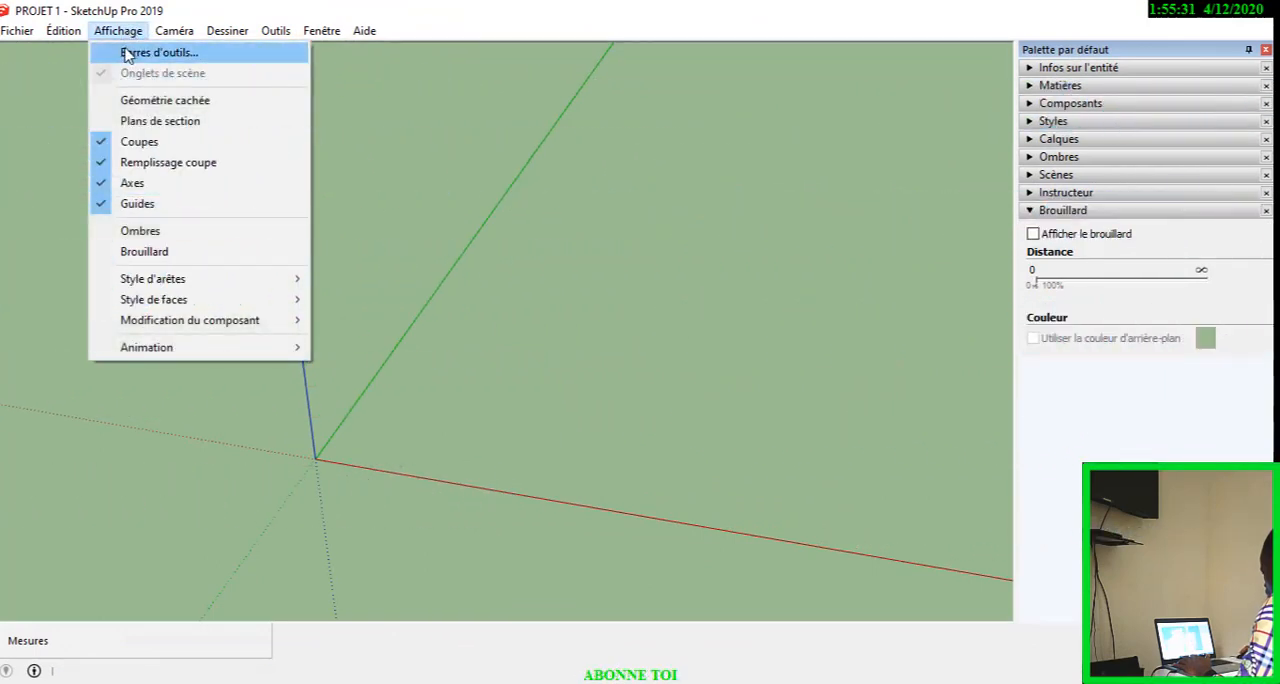
pyautogui.click(140, 53)
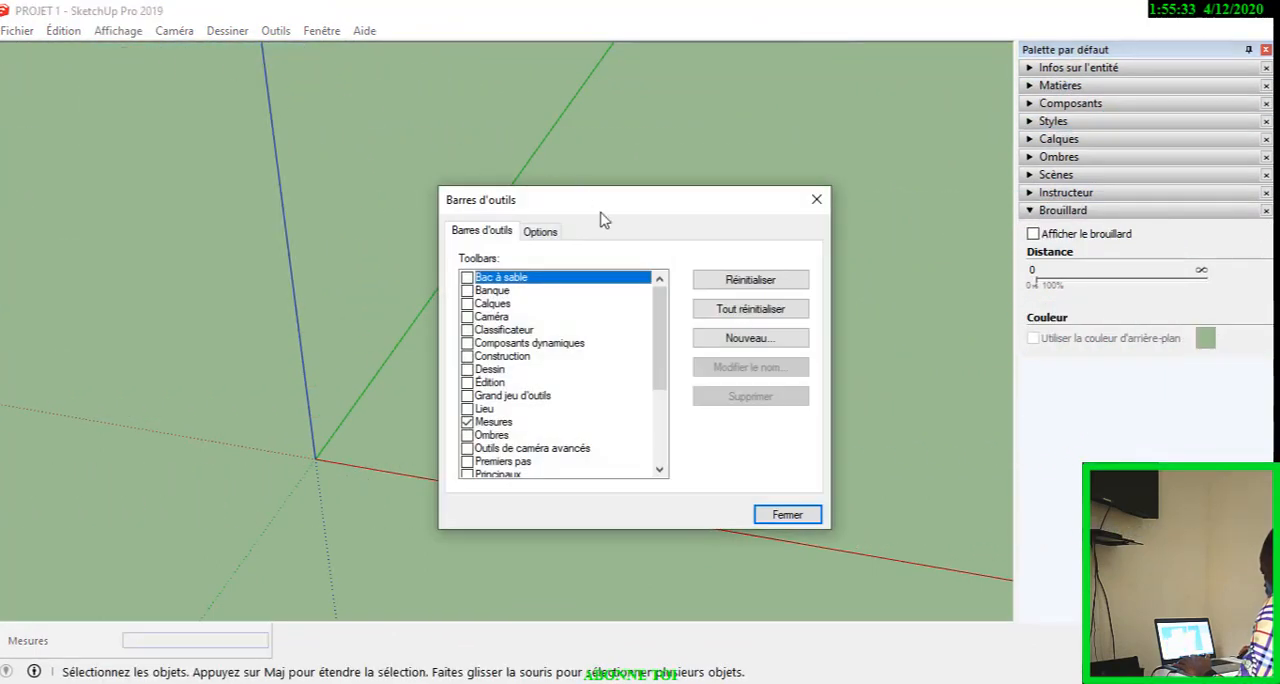
pyautogui.moveTo(603, 219); pyautogui.dragTo(686, 87)
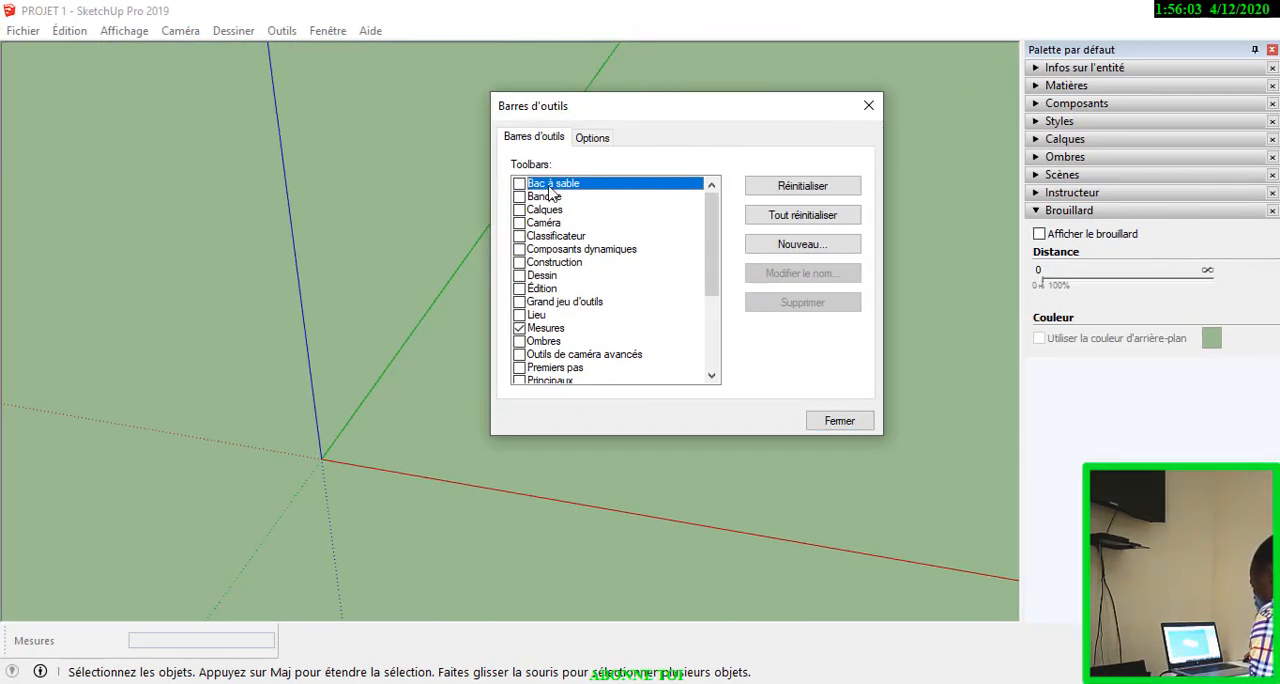
pyautogui.click(519, 184)
pyautogui.moveTo(561, 104); pyautogui.dragTo(699, 221)
pyautogui.moveTo(178, 89); pyautogui.dragTo(176, 123)
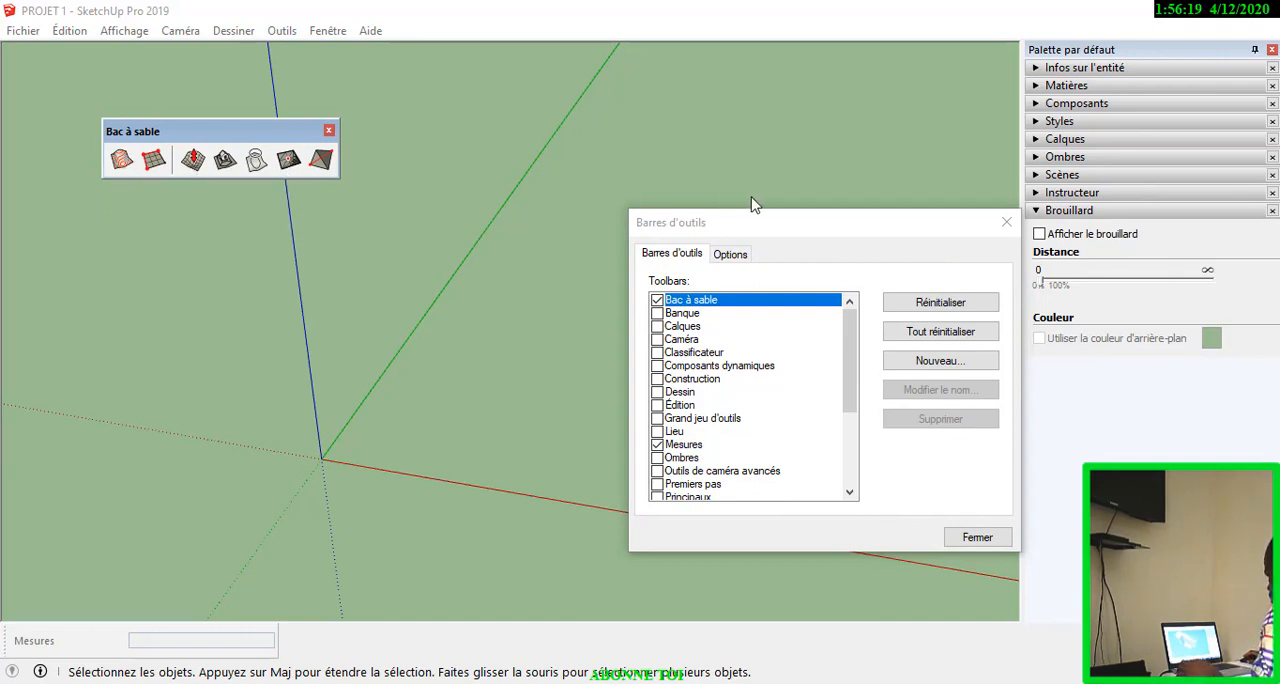
pyautogui.moveTo(738, 222); pyautogui.dragTo(480, 100)
pyautogui.scroll(-3, 428, 262)
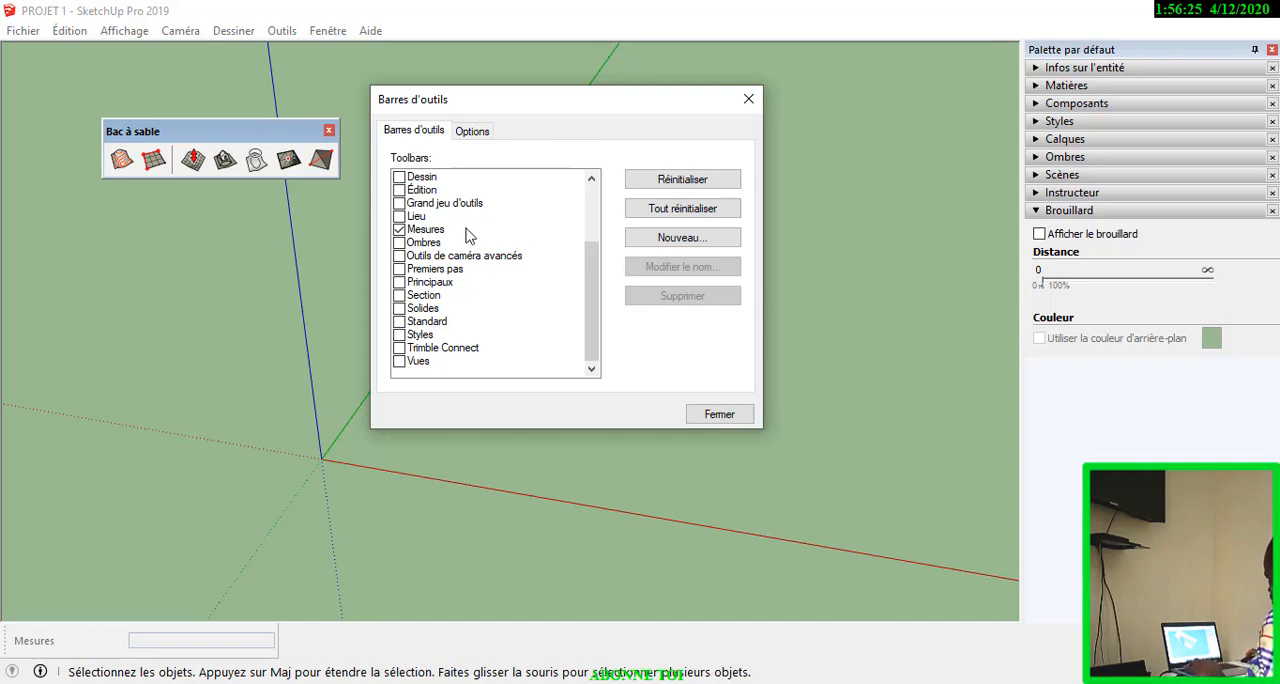
pyautogui.scroll(3, 466, 234)
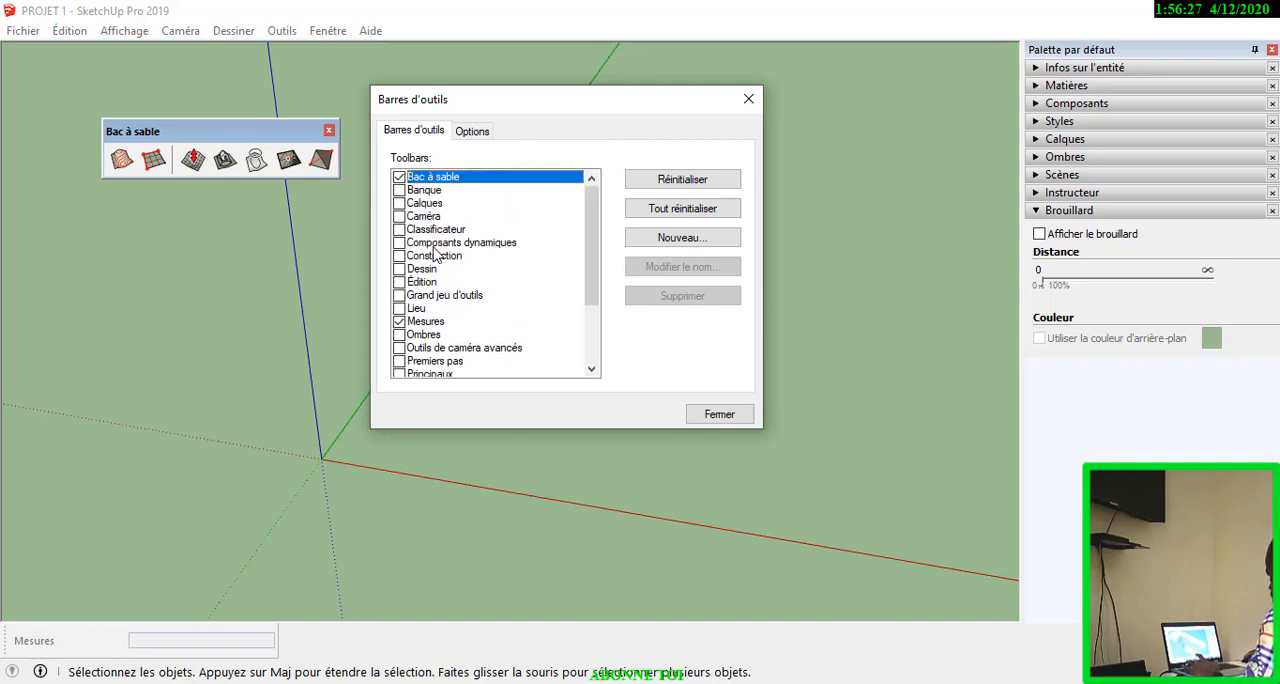
pyautogui.click(399, 216)
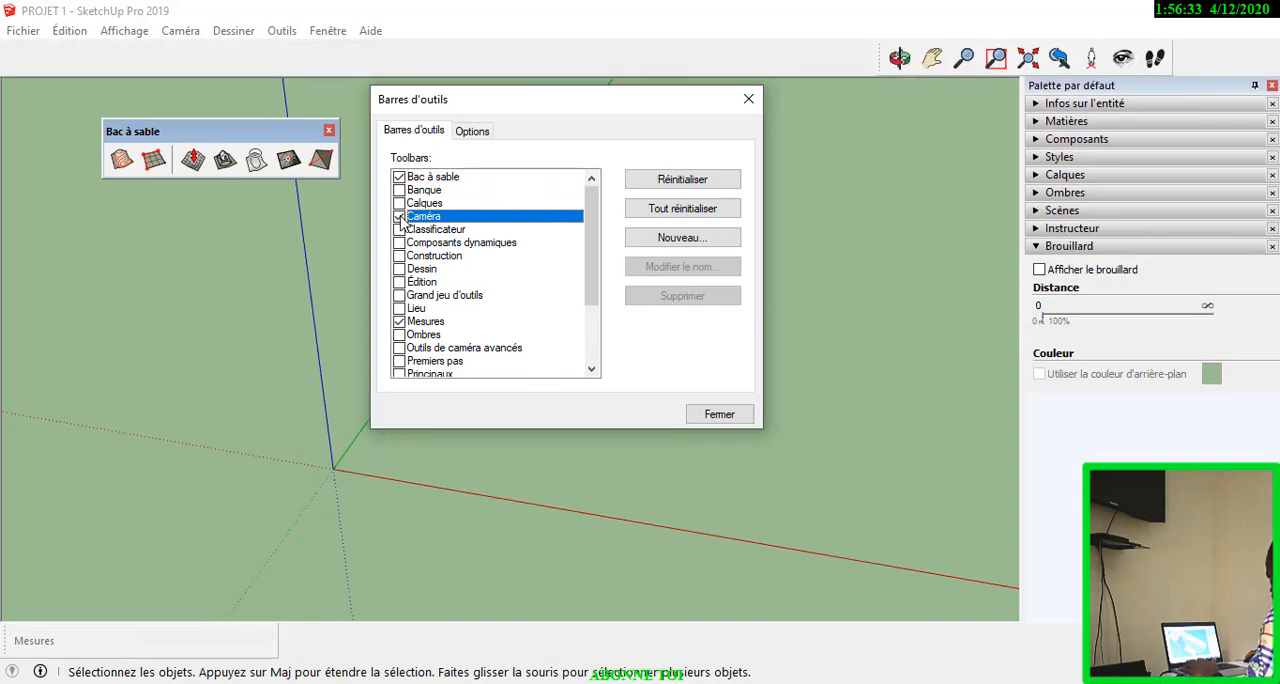
pyautogui.click(399, 216)
# Display the Grand jeu d'outils toolbar.
pyautogui.scroll(-3, 417, 288)
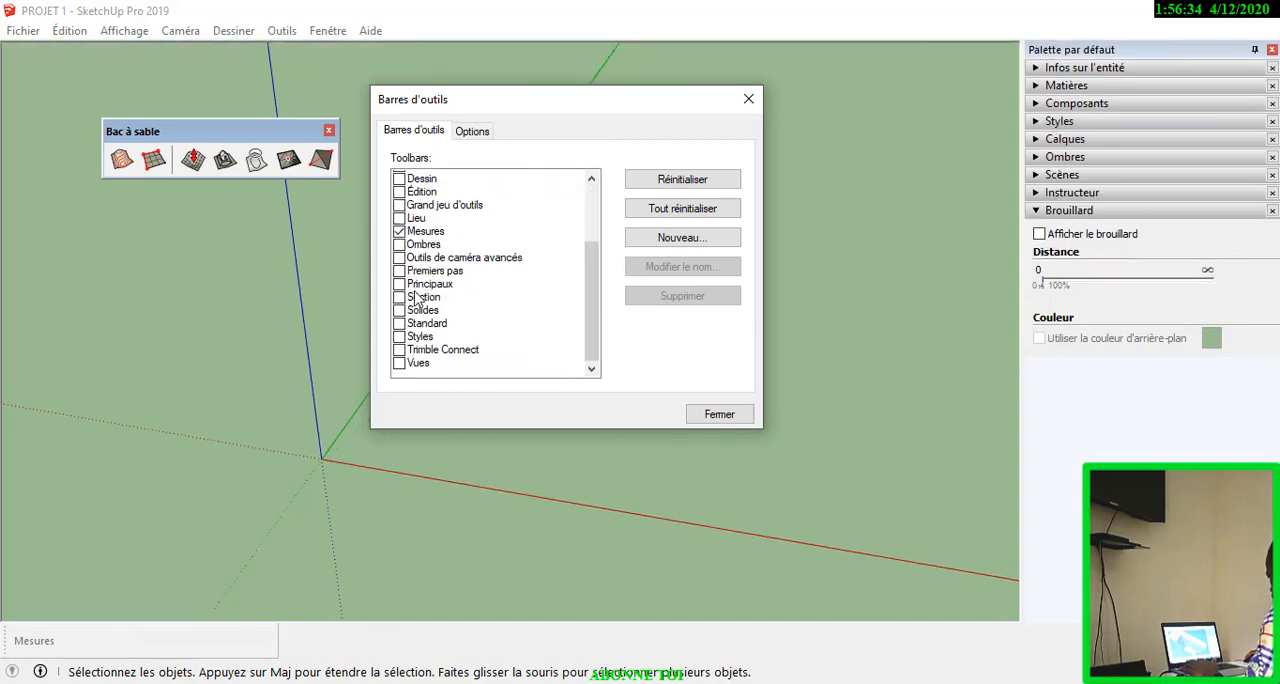
pyautogui.scroll(3, 430, 270)
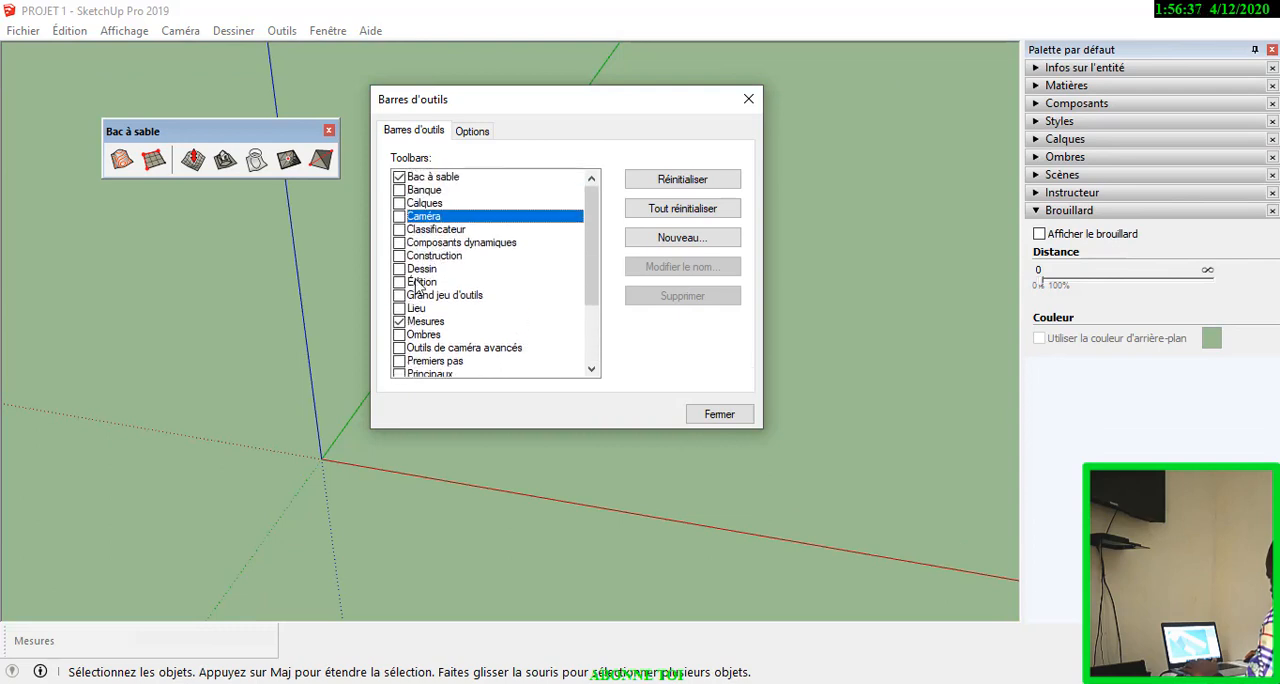
pyautogui.click(399, 296)
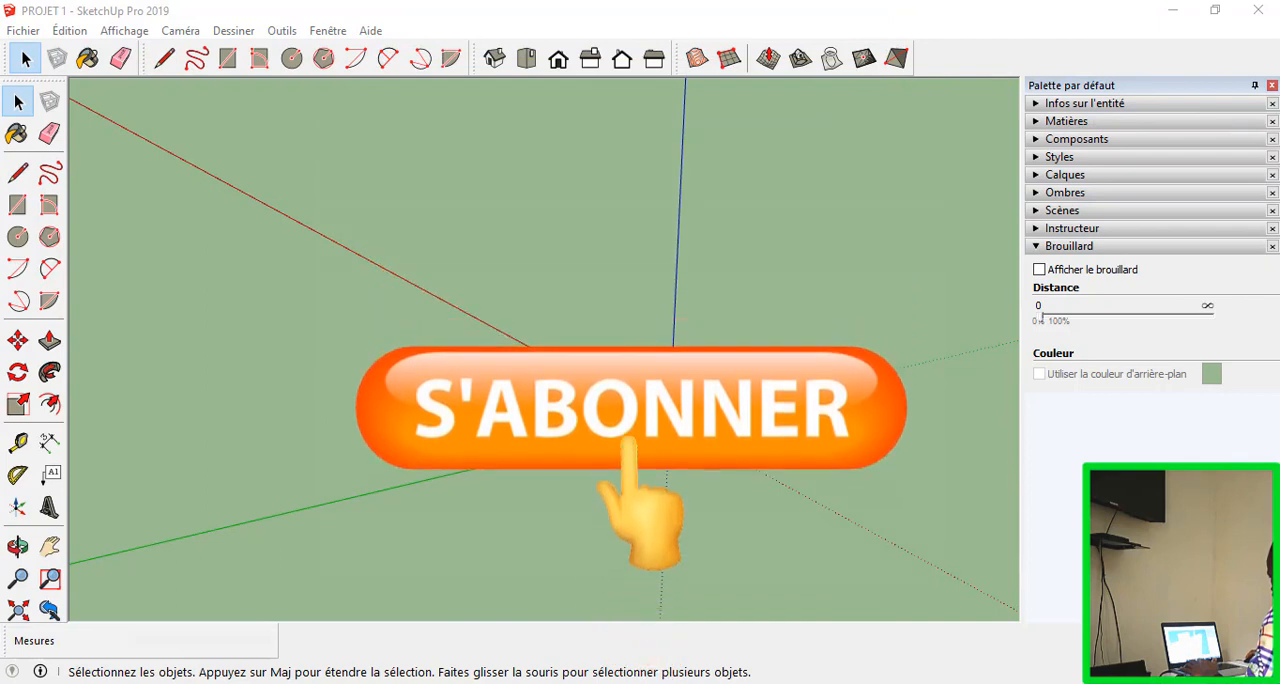
pyautogui.moveTo(490, 440); pyautogui.dragTo(1005, 555, button='middle')
pyautogui.moveTo(165, 468); pyautogui.dragTo(565, 386, button='middle')
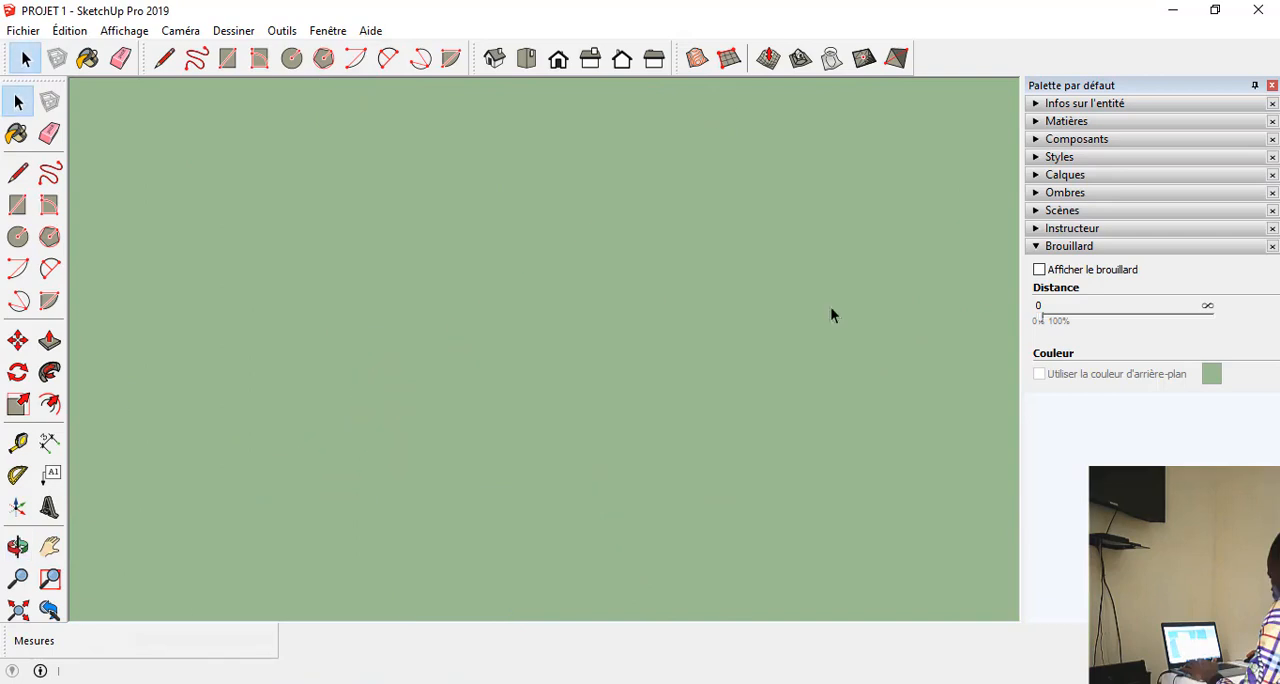
pyautogui.scroll(-6, 800, 302)
pyautogui.scroll(3, 546, 518)
pyautogui.scroll(1, 546, 519)
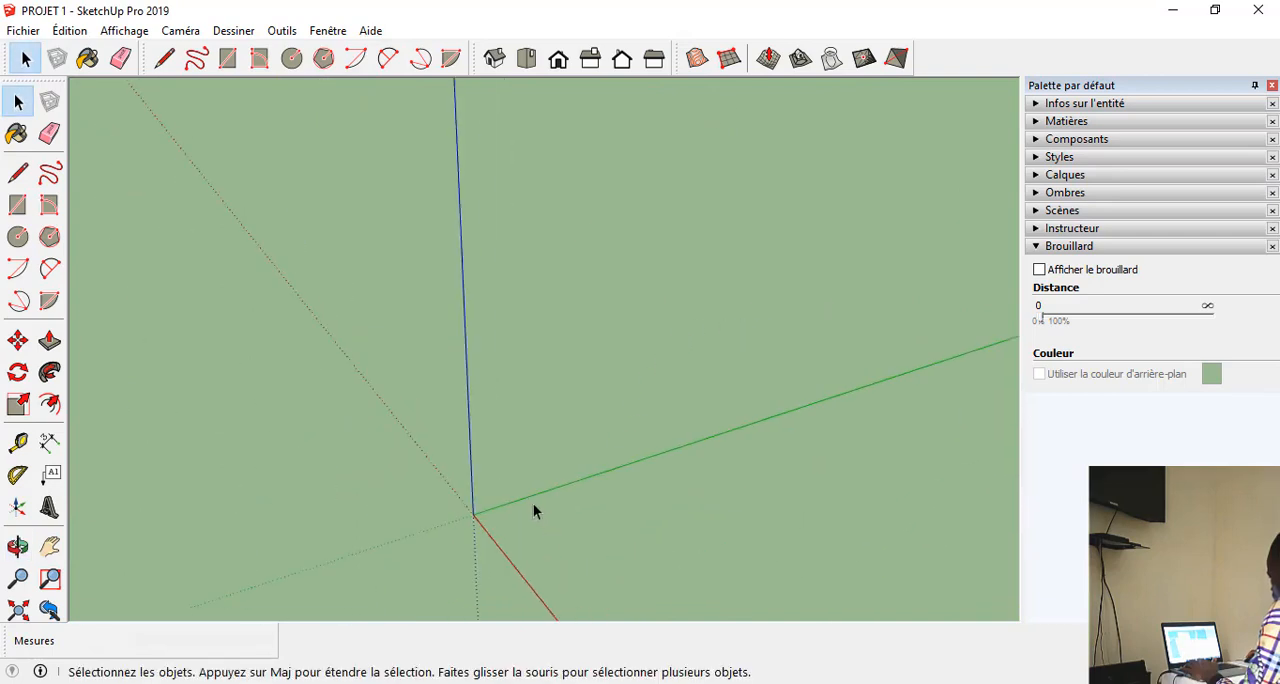
pyautogui.moveTo(506, 506); pyautogui.dragTo(459, 517, button='middle')
pyautogui.scroll(-4, 369, 416)
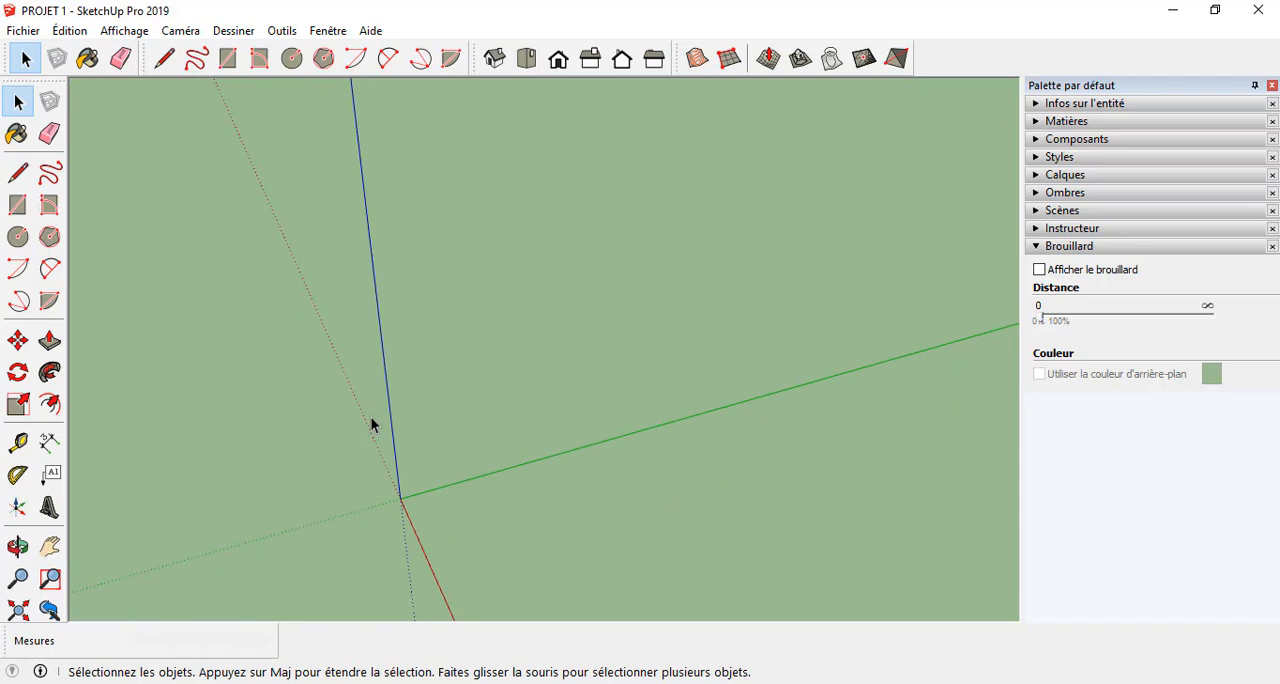
pyautogui.moveTo(371, 424); pyautogui.dragTo(403, 396, button='middle')
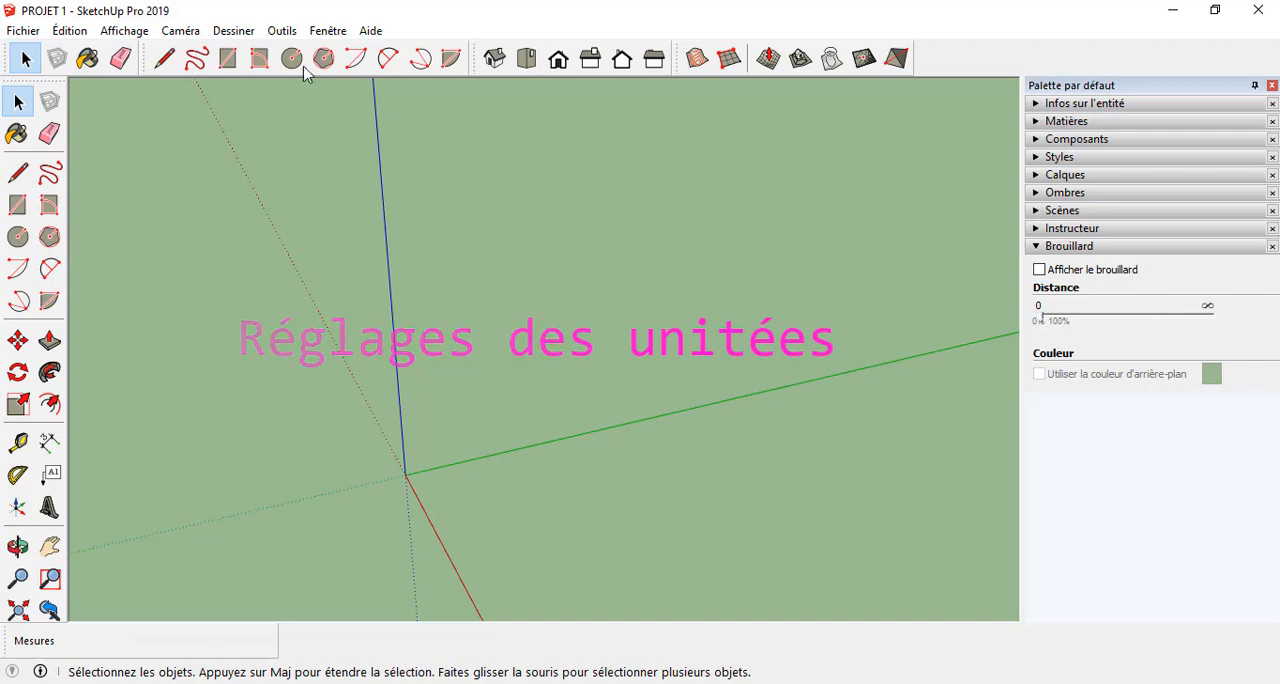
# Set the model's measurement units to the Décimal format with length in cm.
pyautogui.click(322, 33)
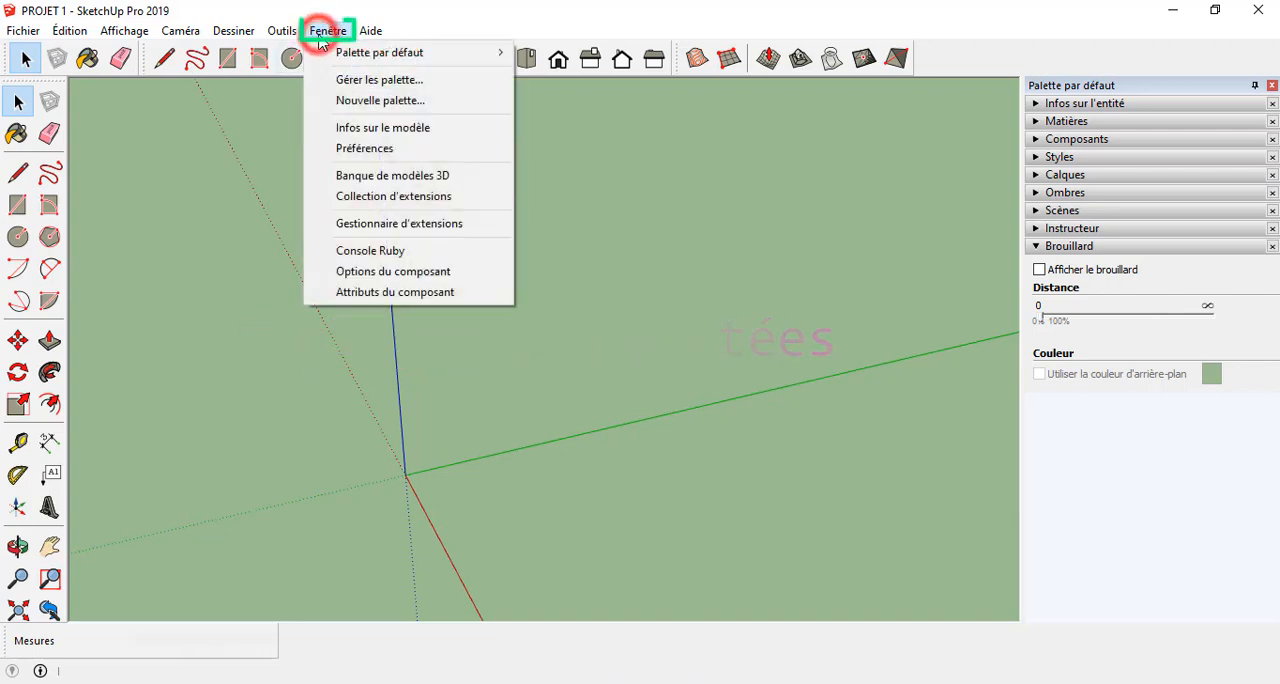
pyautogui.click(366, 131)
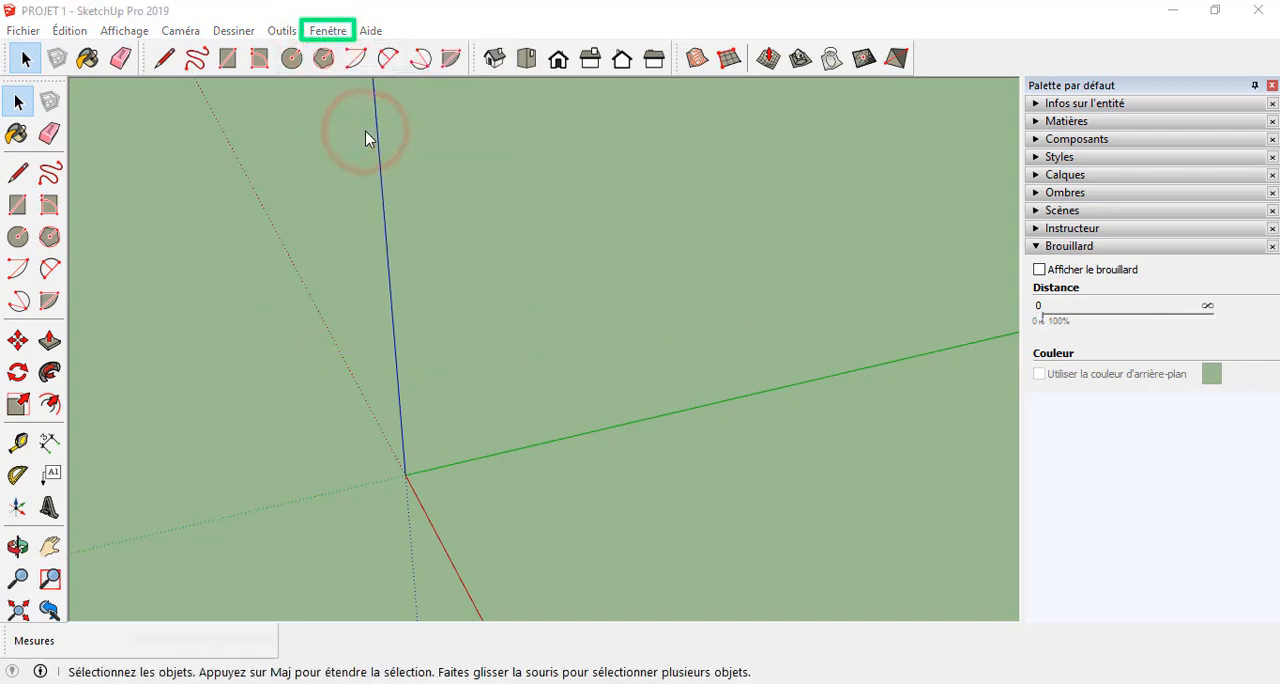
pyautogui.moveTo(368, 145); pyautogui.dragTo(396, 124)
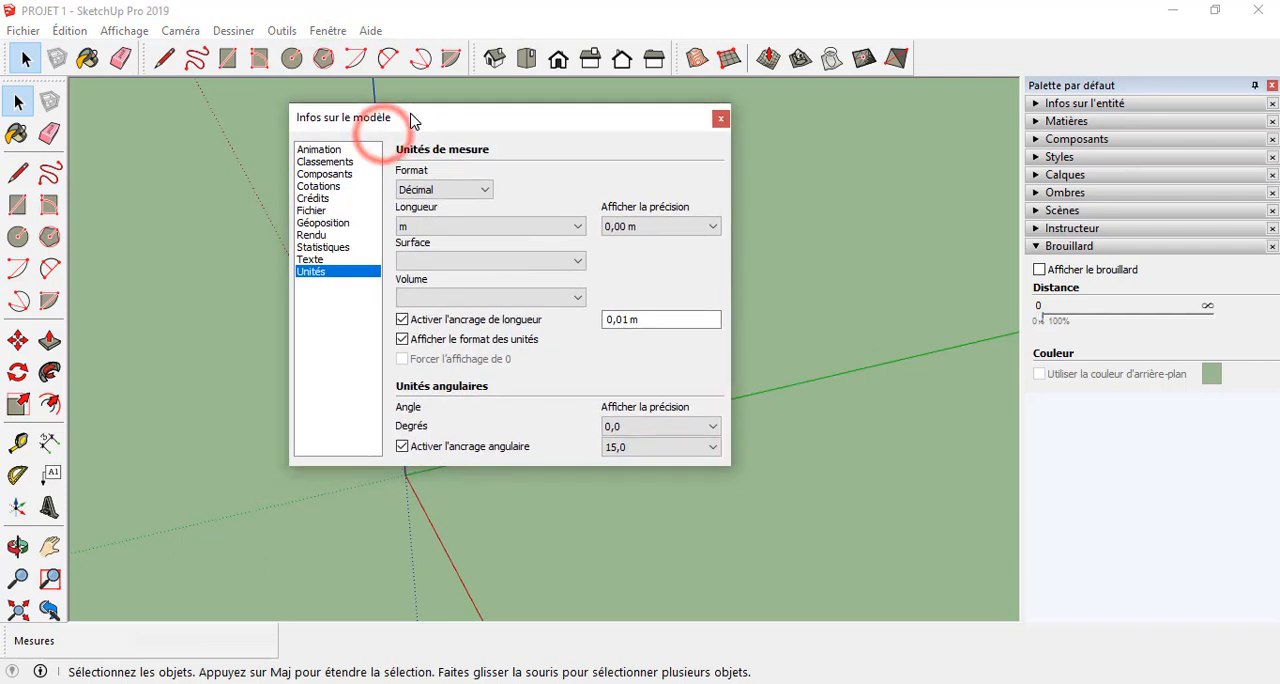
pyautogui.click(432, 190)
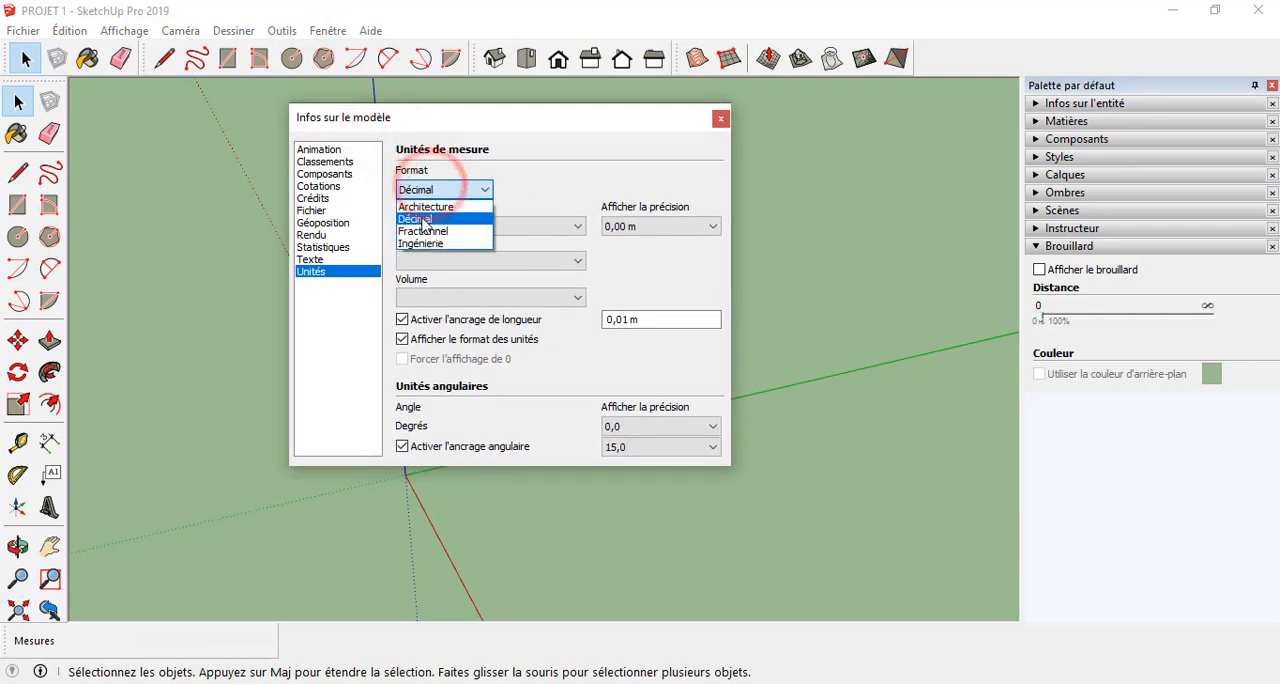
pyautogui.click(422, 220)
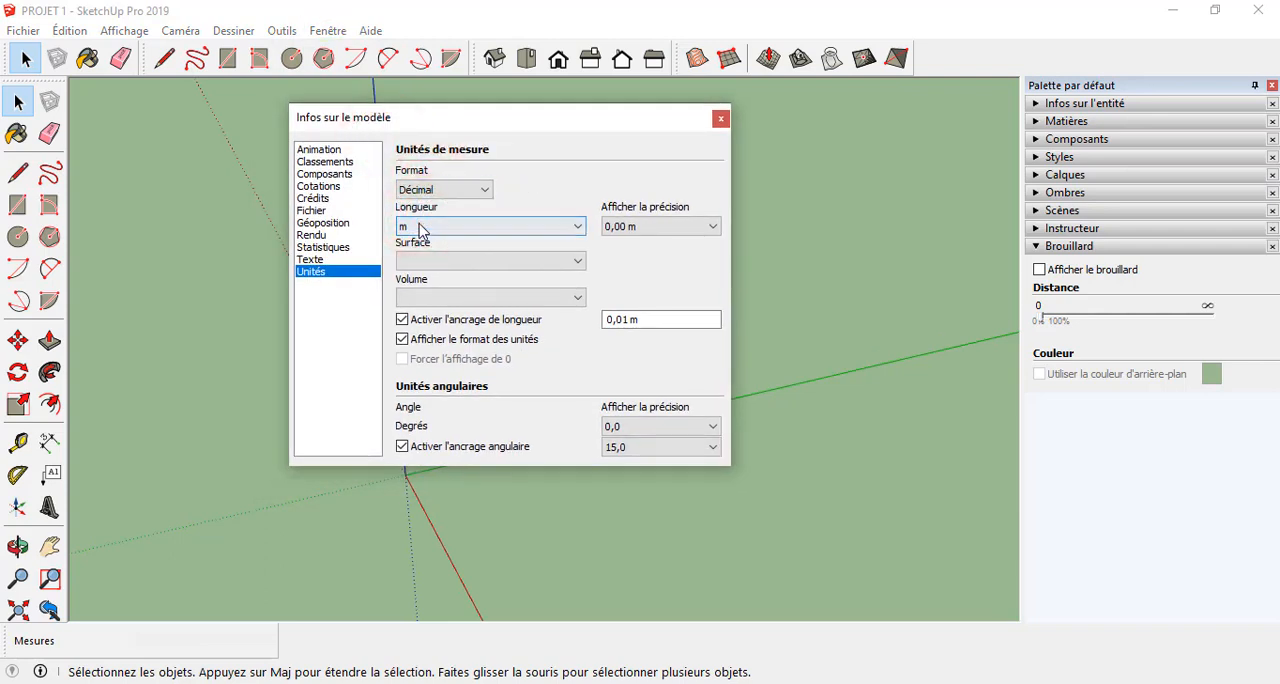
pyautogui.click(422, 226)
pyautogui.click(412, 281)
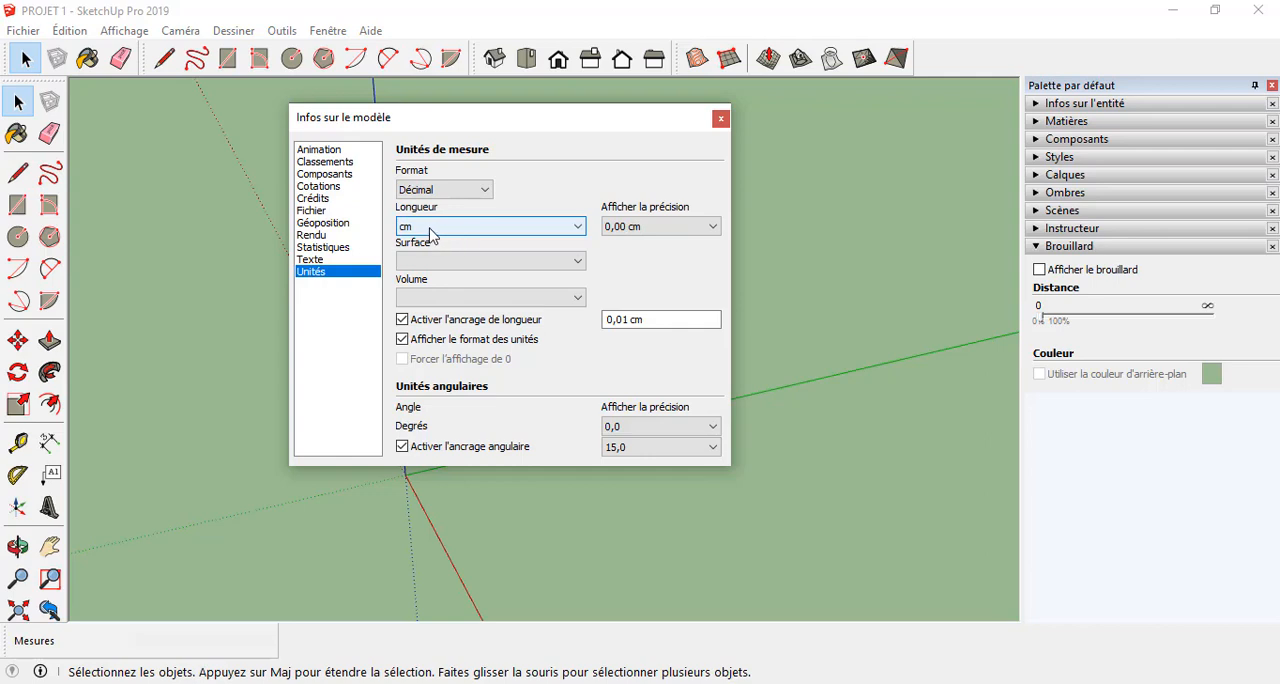
pyautogui.moveTo(401, 128); pyautogui.dragTo(421, 106)
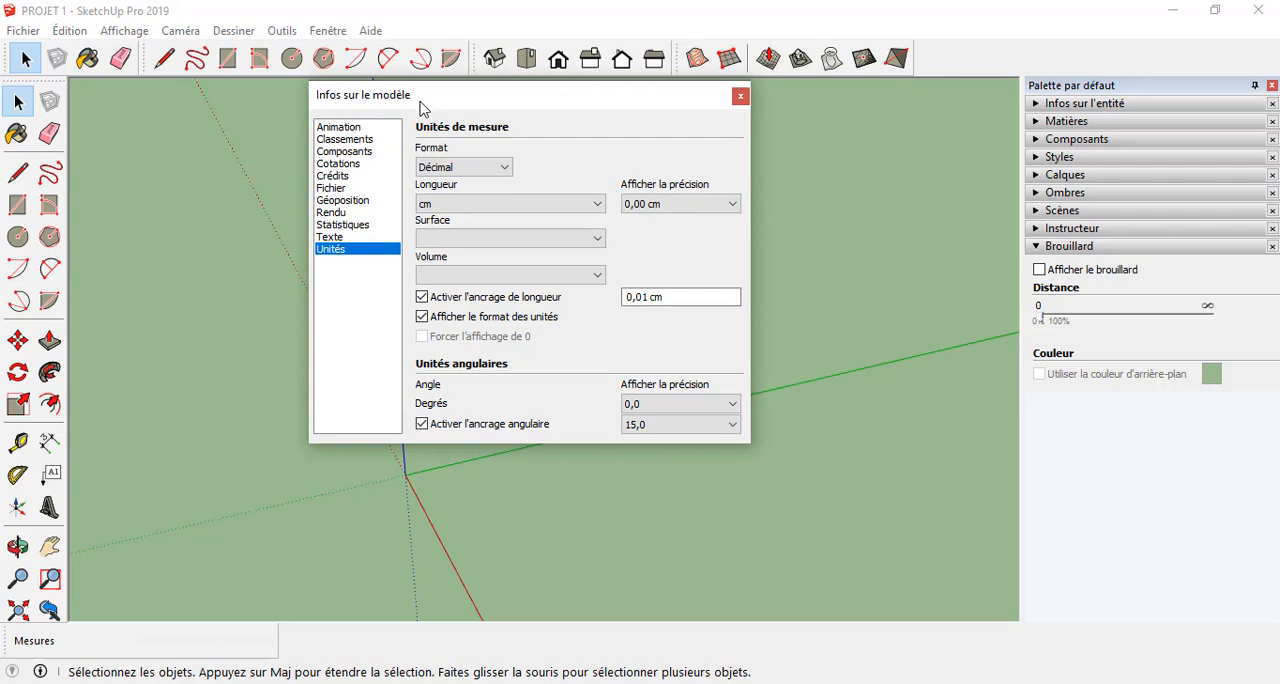
pyautogui.click(738, 97)
pyautogui.moveTo(458, 389); pyautogui.dragTo(595, 265, button='middle')
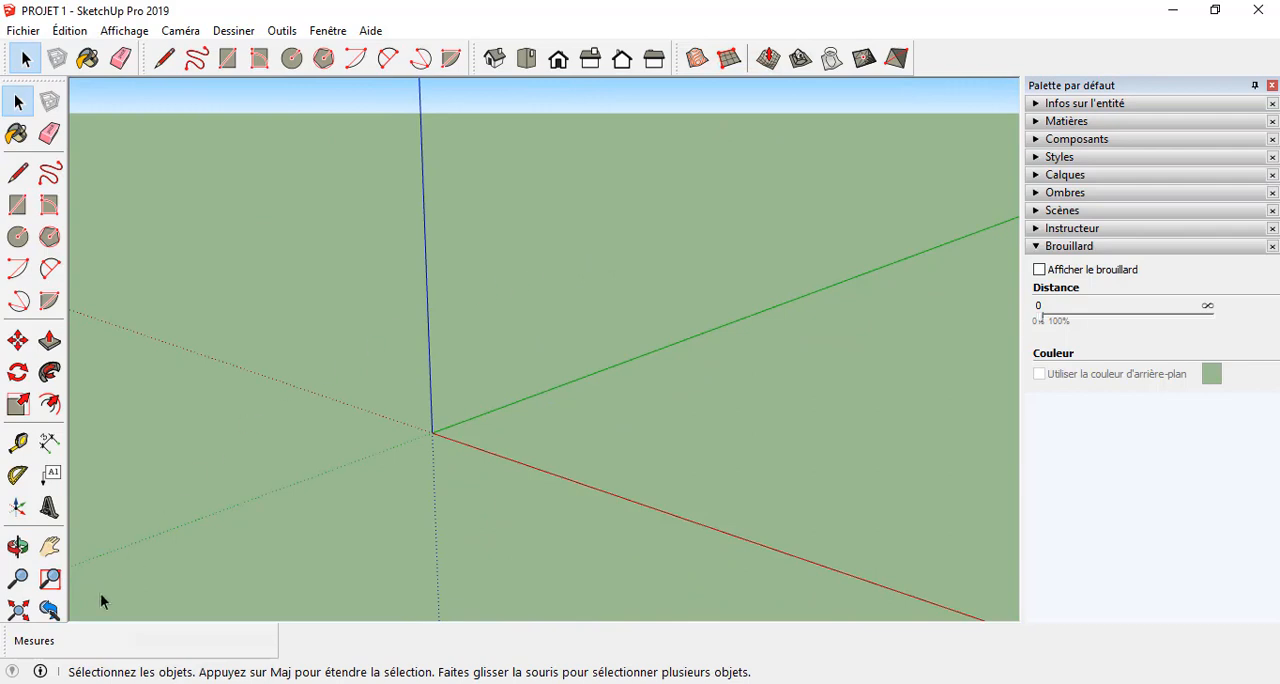
pyautogui.click(27, 645)
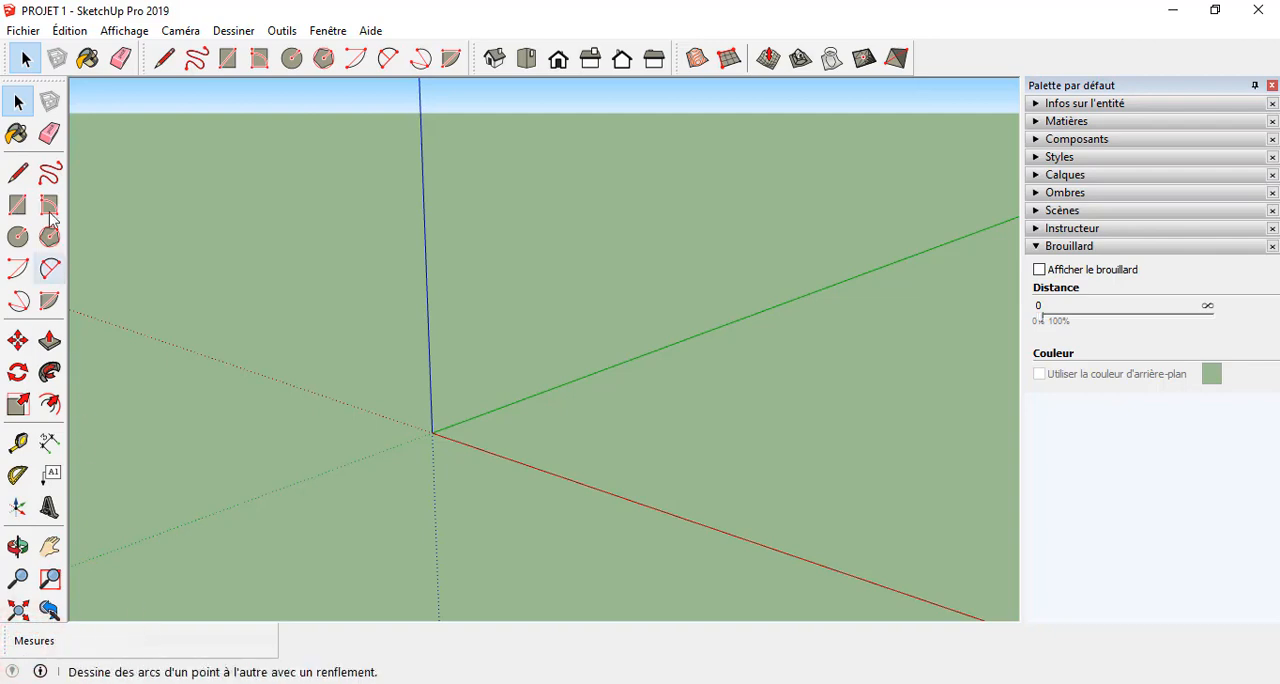
pyautogui.click(24, 173)
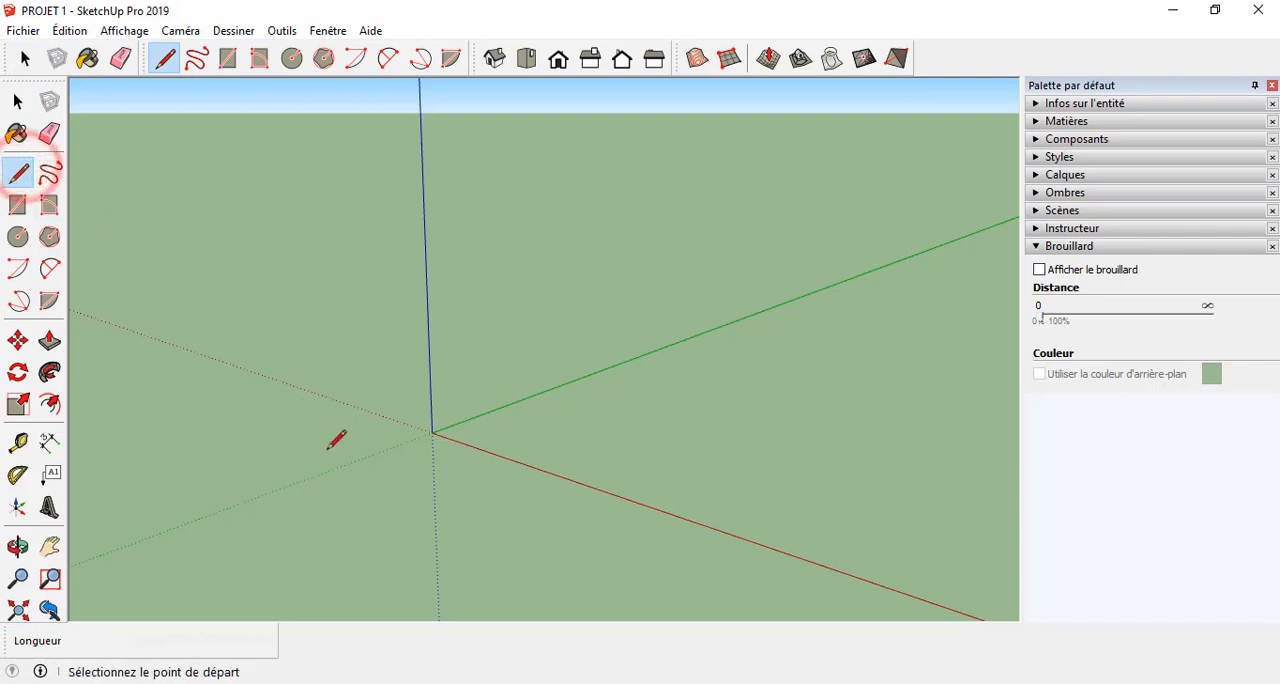
pyautogui.click(352, 497)
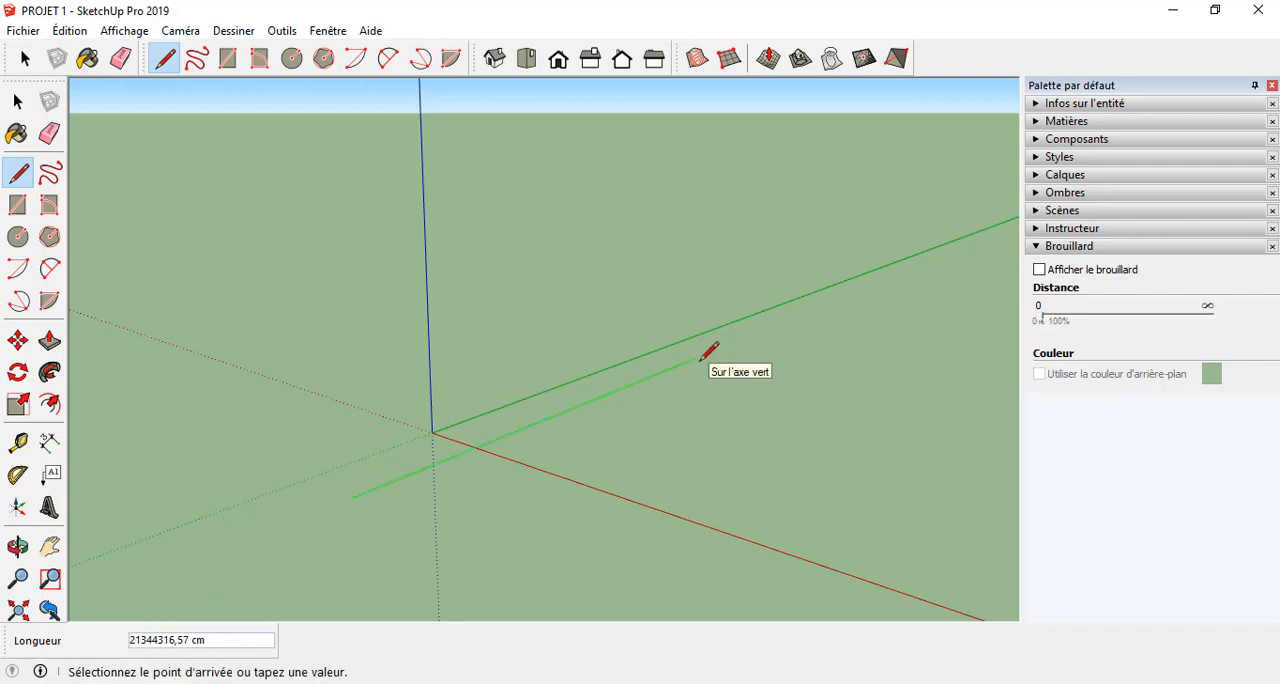
pyautogui.press('Escape')
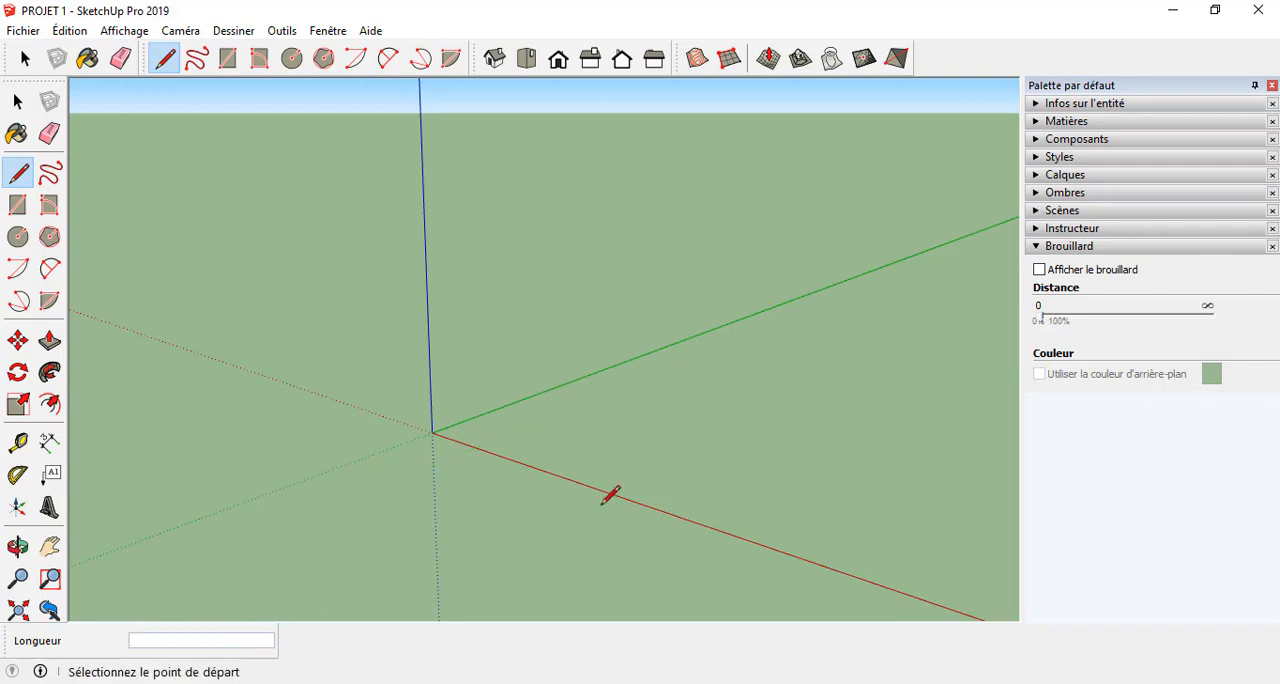
pyautogui.moveTo(603, 502); pyautogui.dragTo(577, 544, button='middle')
pyautogui.press('space')
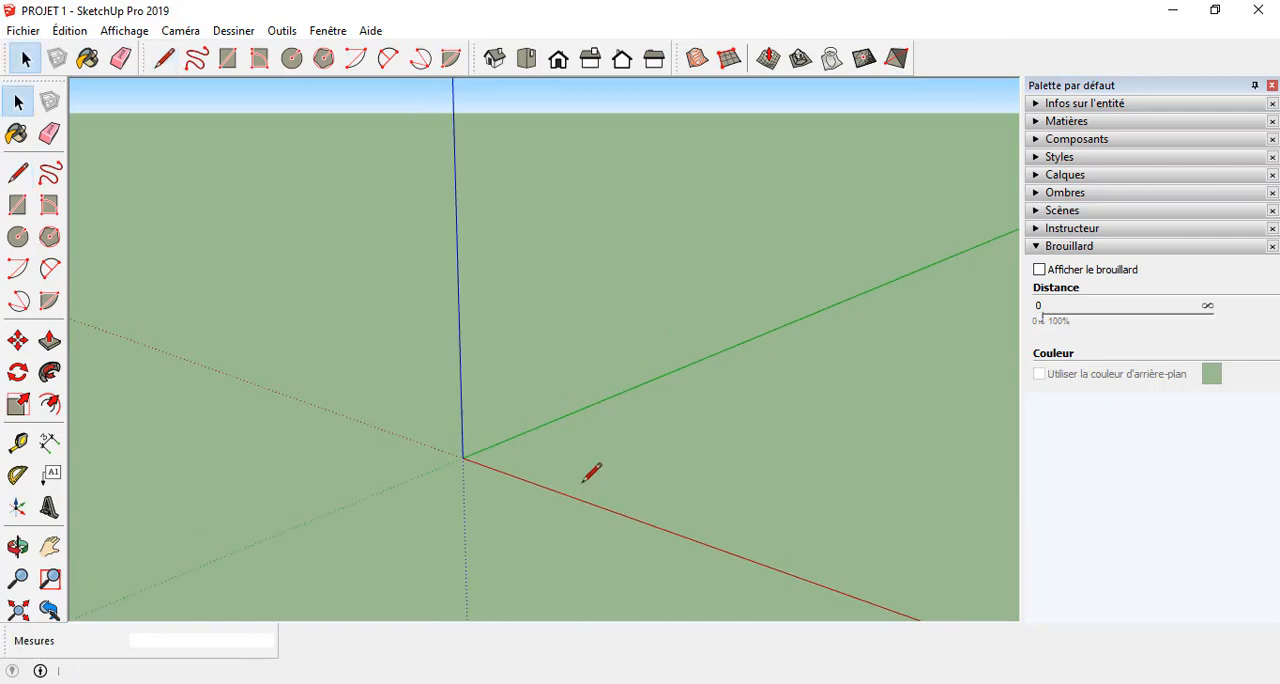
pyautogui.moveTo(591, 472); pyautogui.dragTo(745, 537, button='middle')
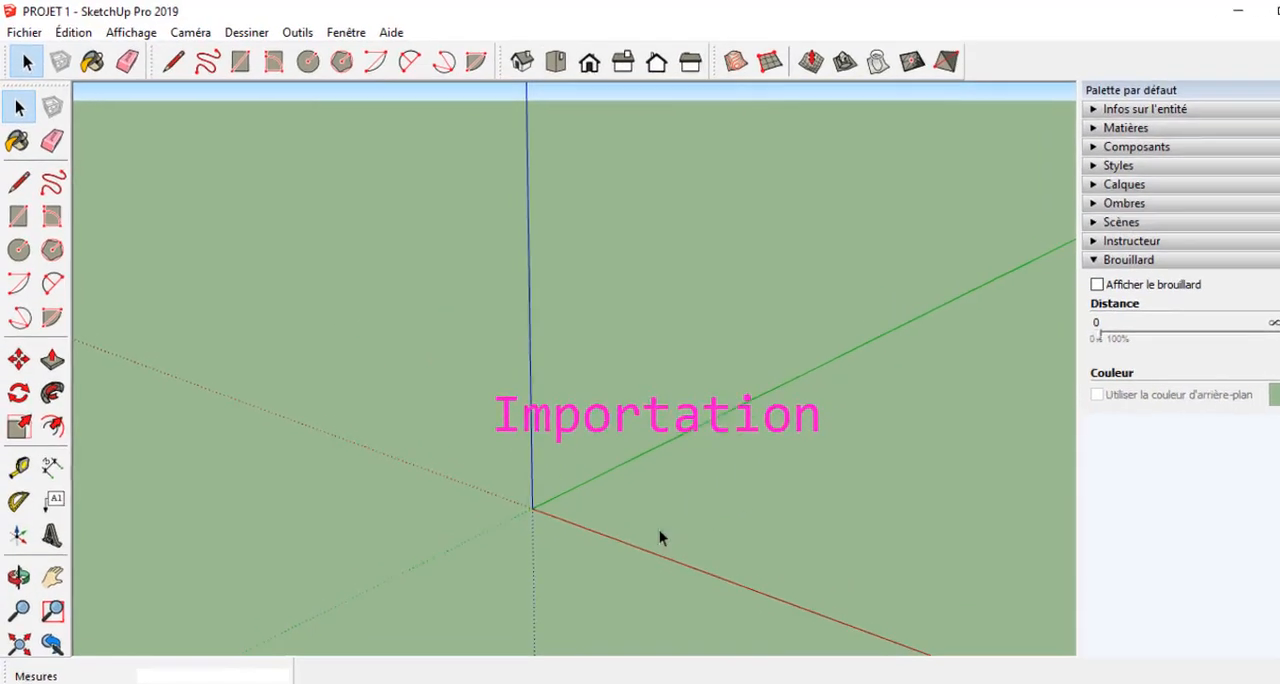
# Start a file import and choose Fichiers AutoCAD (*.dwg, *.dxf) as the file type.
pyautogui.click(20, 34)
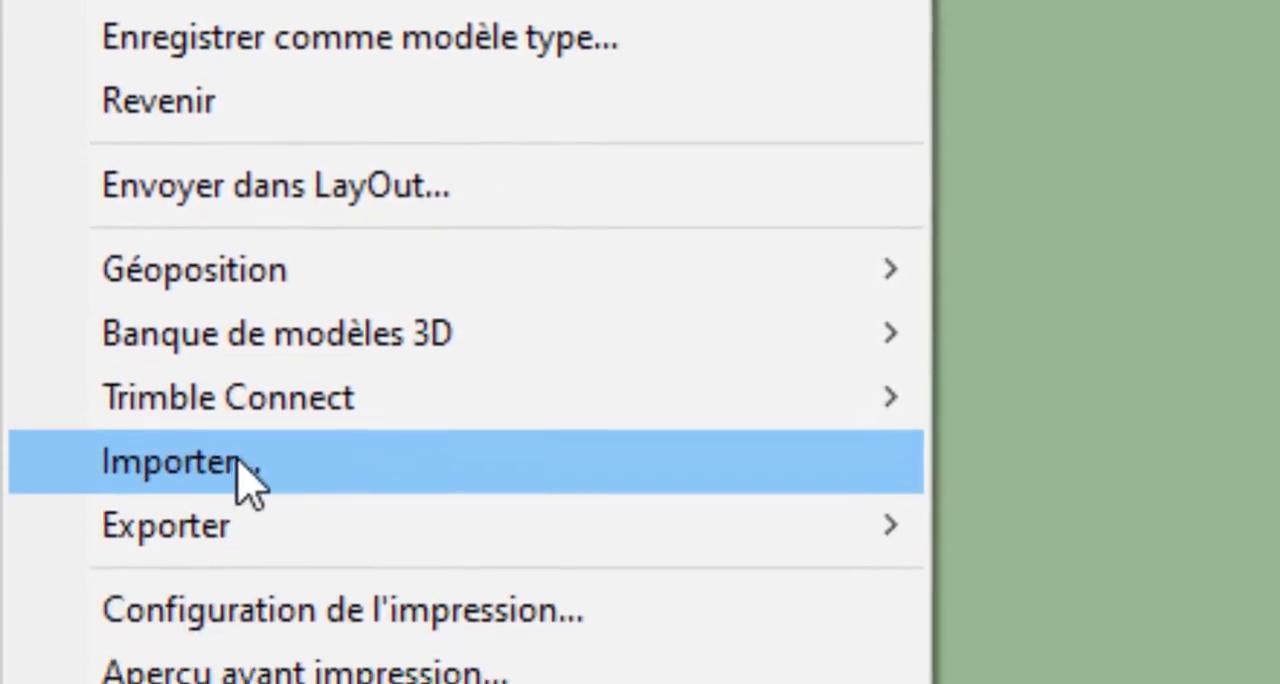
pyautogui.click(244, 472)
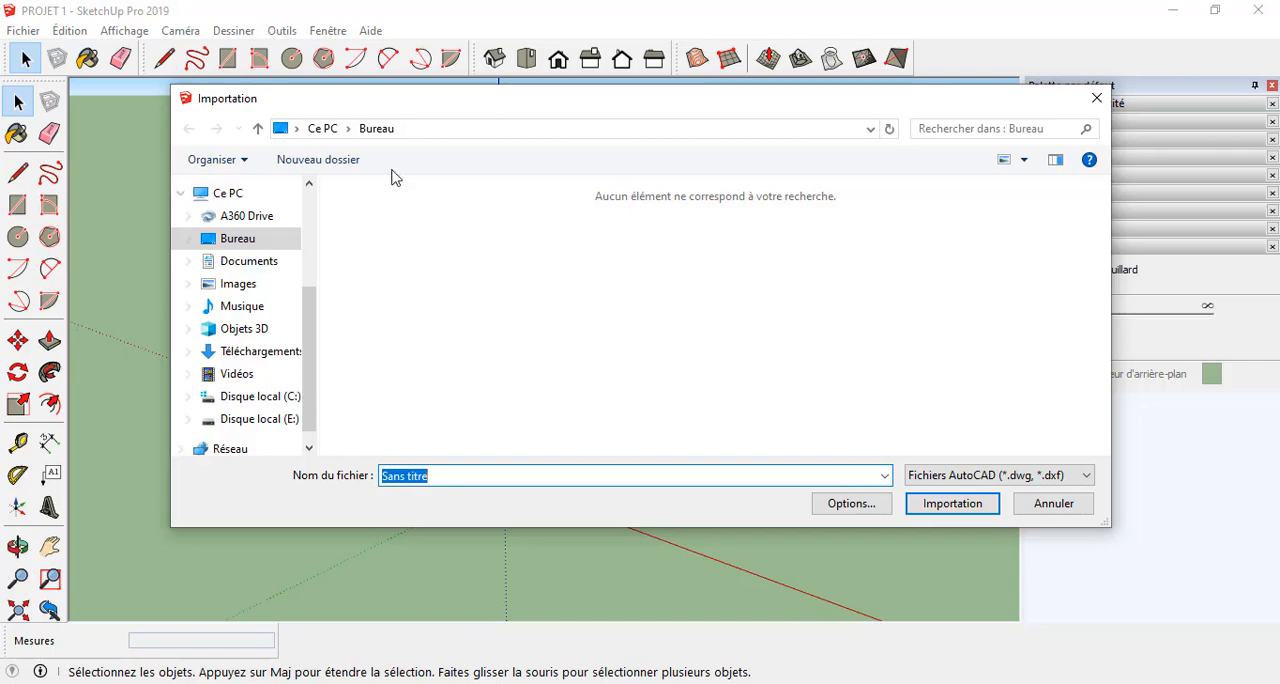
pyautogui.moveTo(395, 111); pyautogui.dragTo(373, 85)
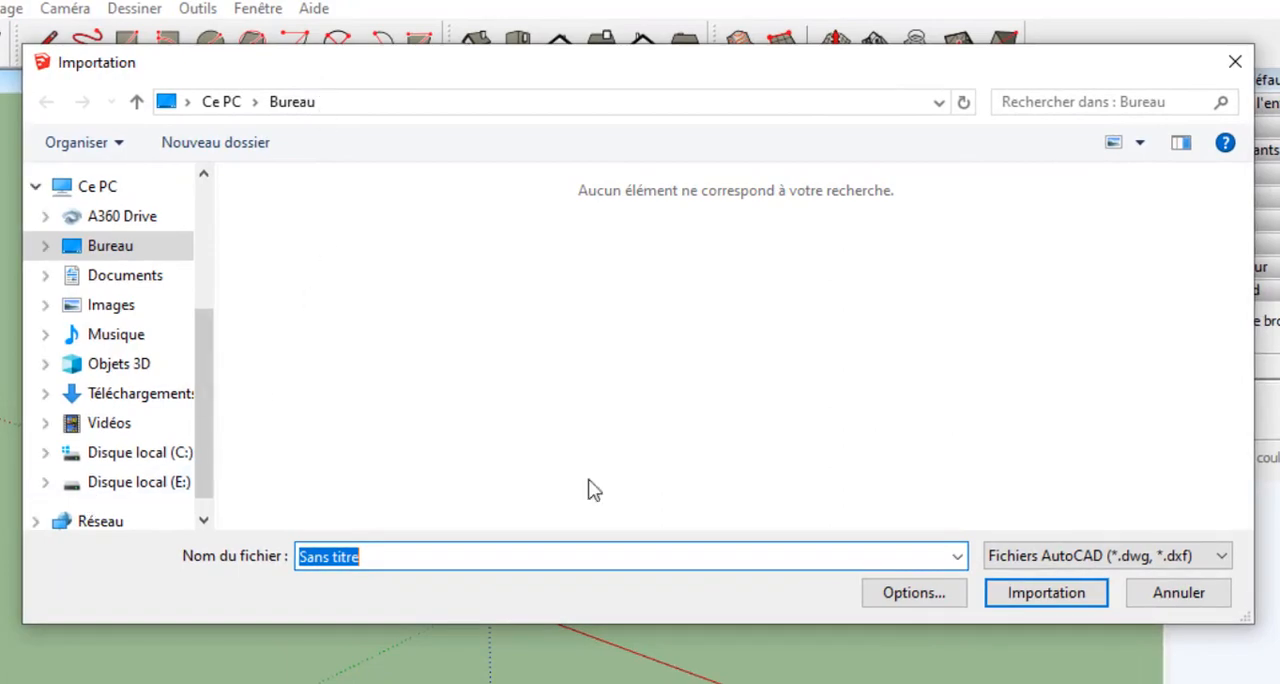
pyautogui.click(1127, 563)
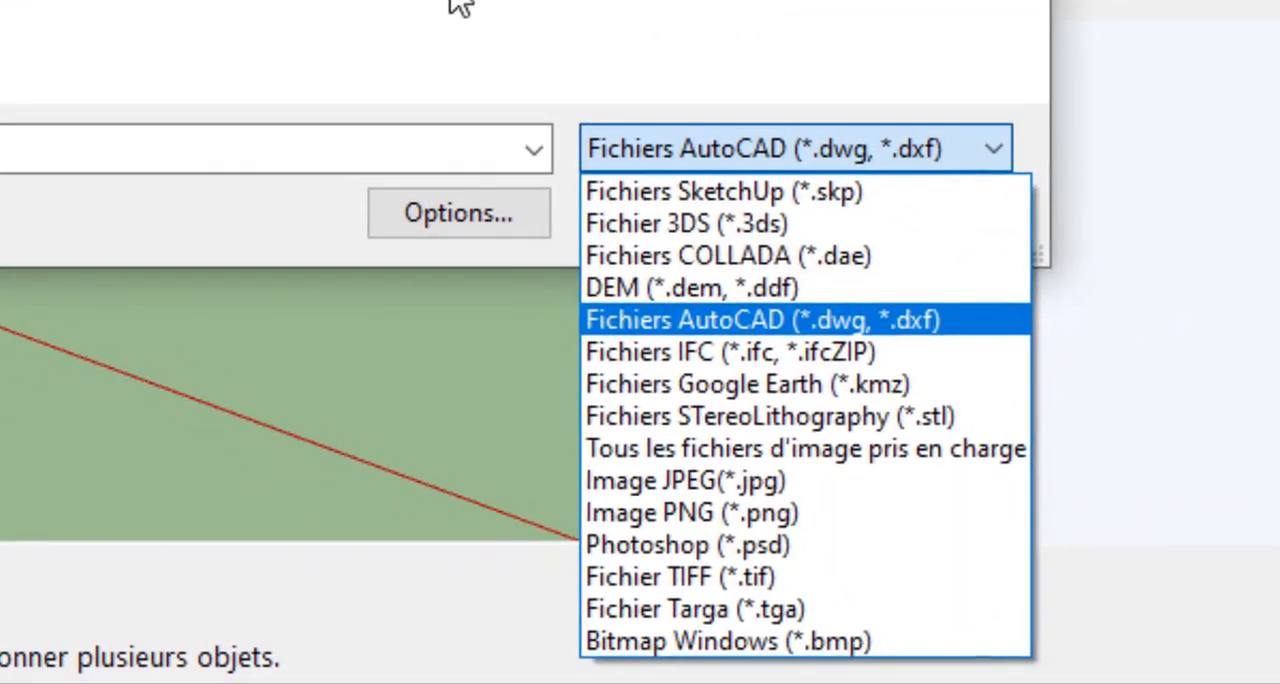
pyautogui.click(580, 140)
pyautogui.click(792, 262)
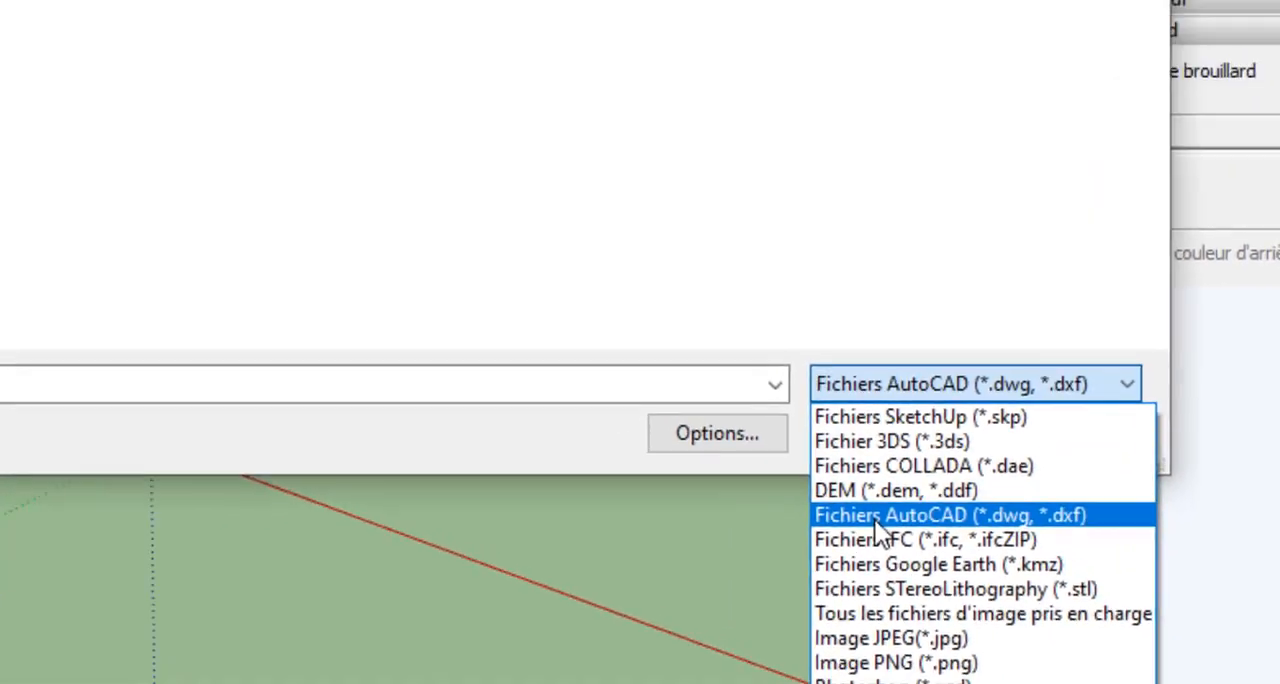
pyautogui.click(664, 327)
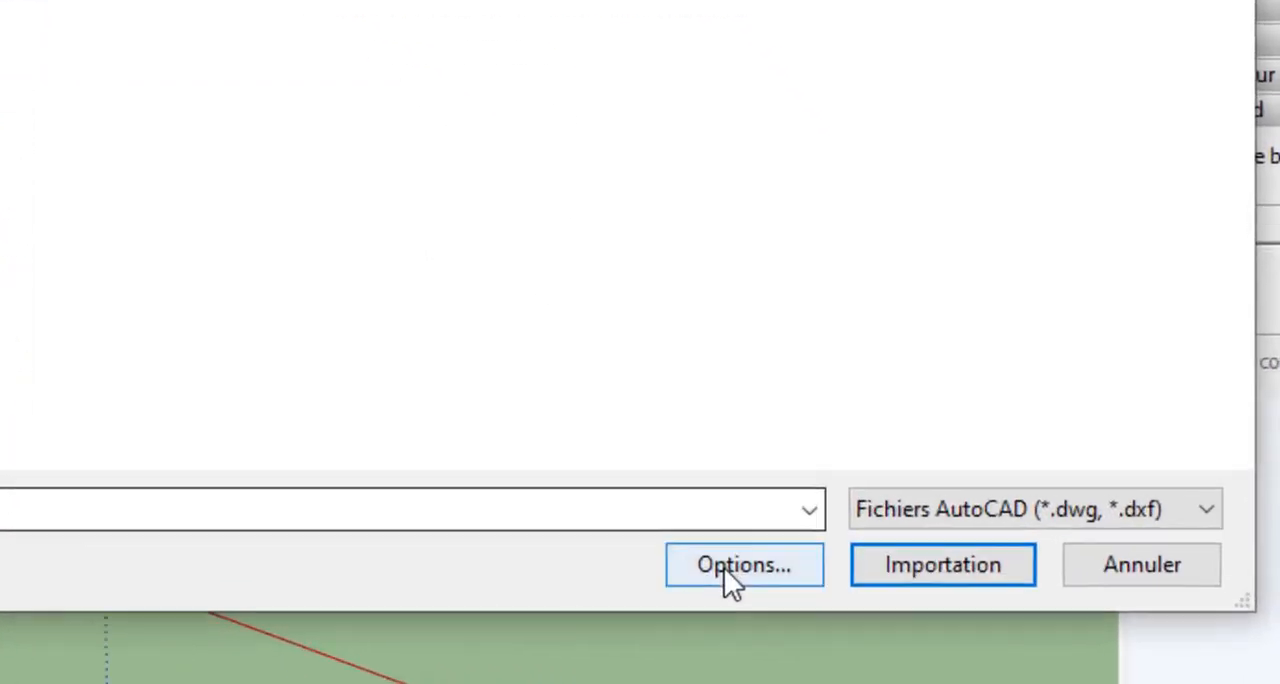
# Set the AutoCAD import options to Centimètres units with Préserver l'origine du dessin turned off.
pyautogui.click(903, 606)
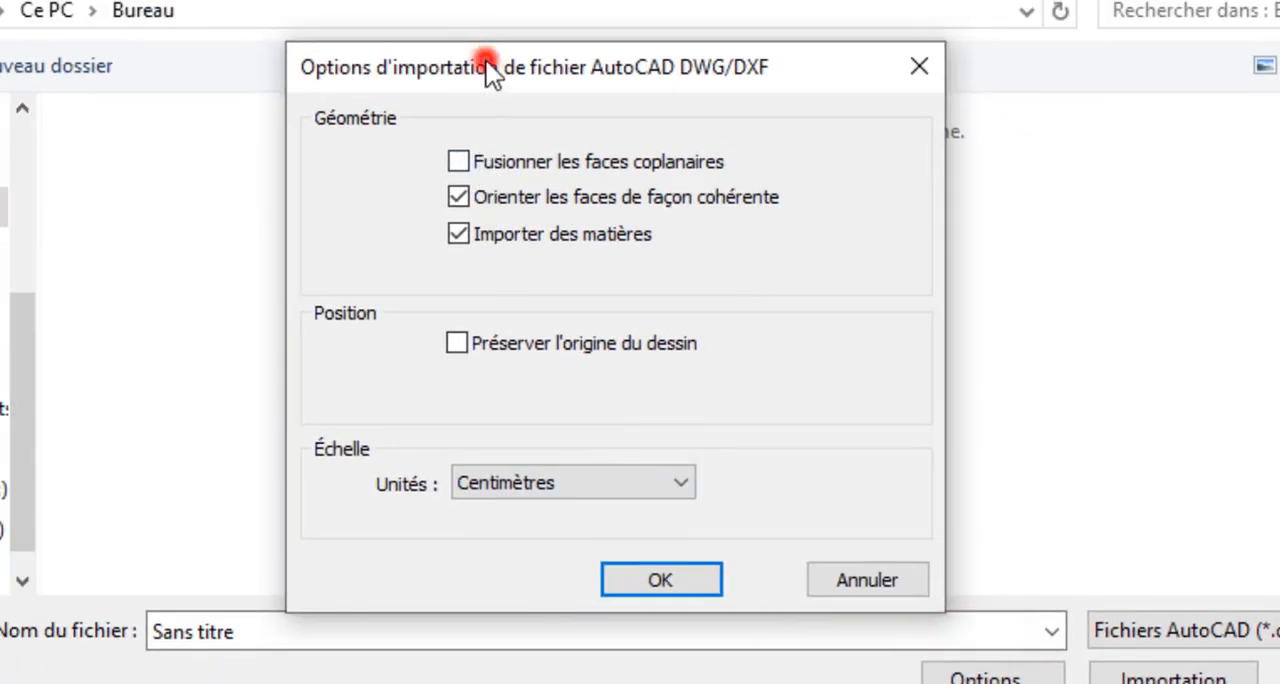
pyautogui.moveTo(486, 61); pyautogui.dragTo(486, 24)
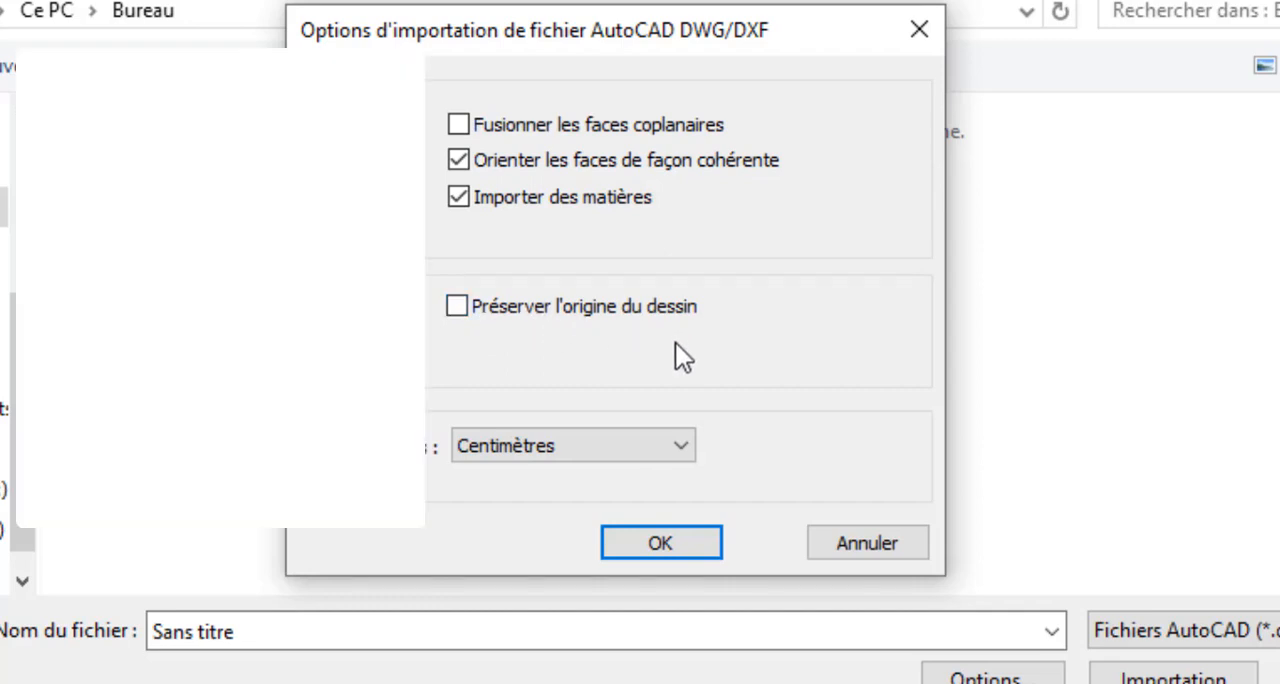
pyautogui.click(675, 342)
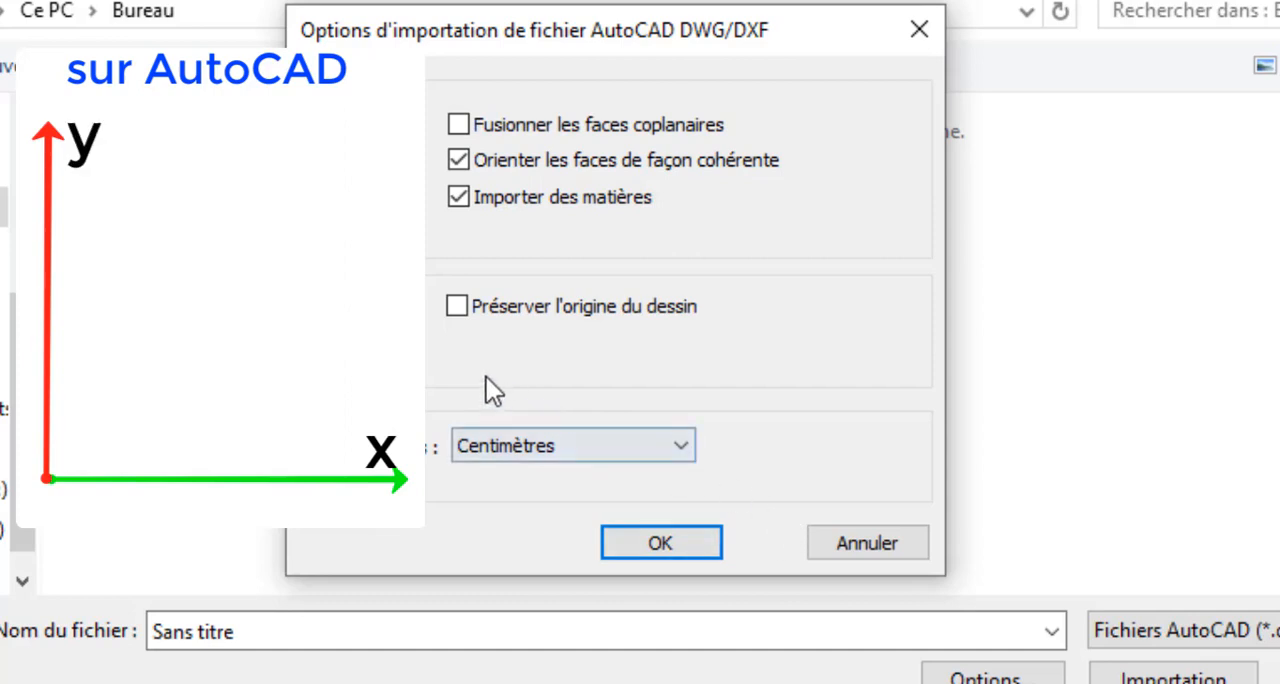
pyautogui.click(457, 306)
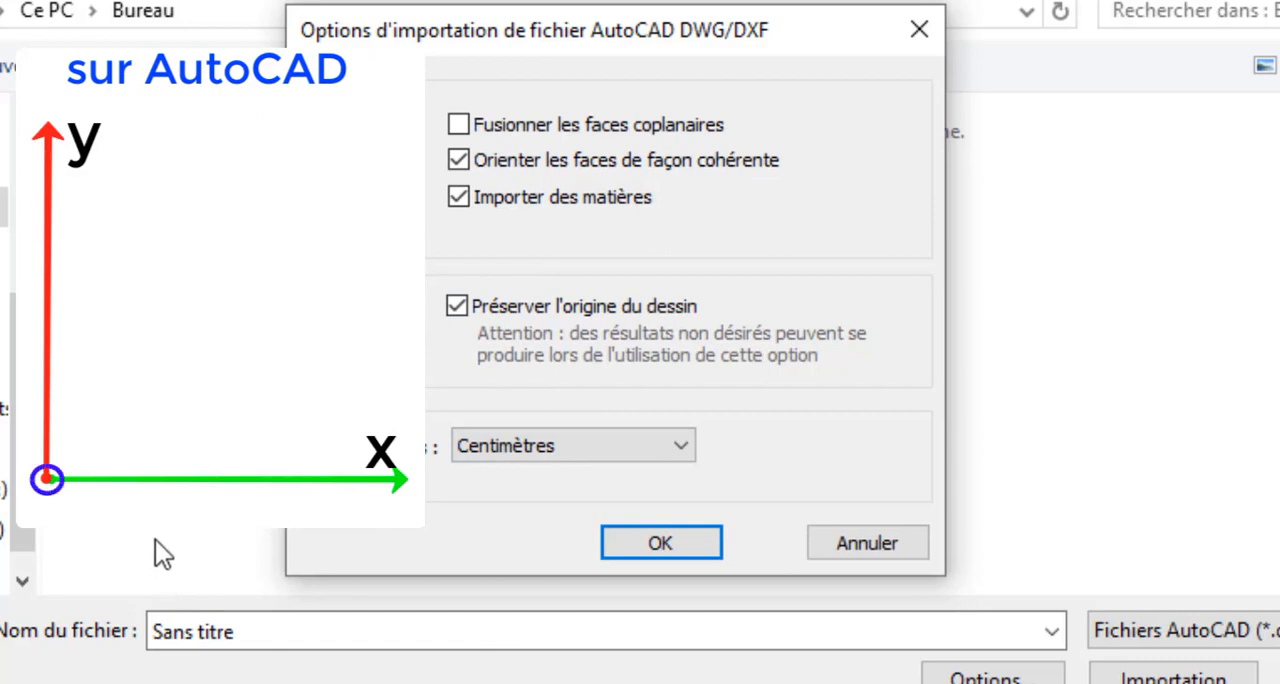
pyautogui.click(449, 311)
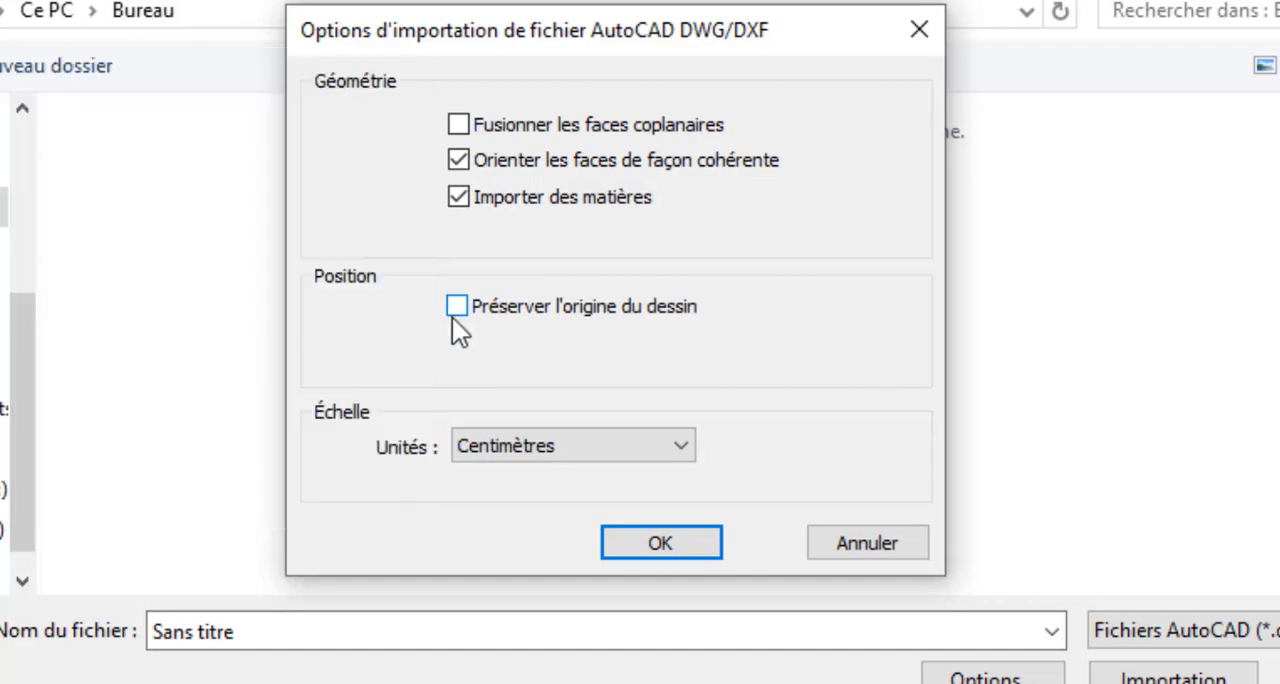
pyautogui.click(503, 443)
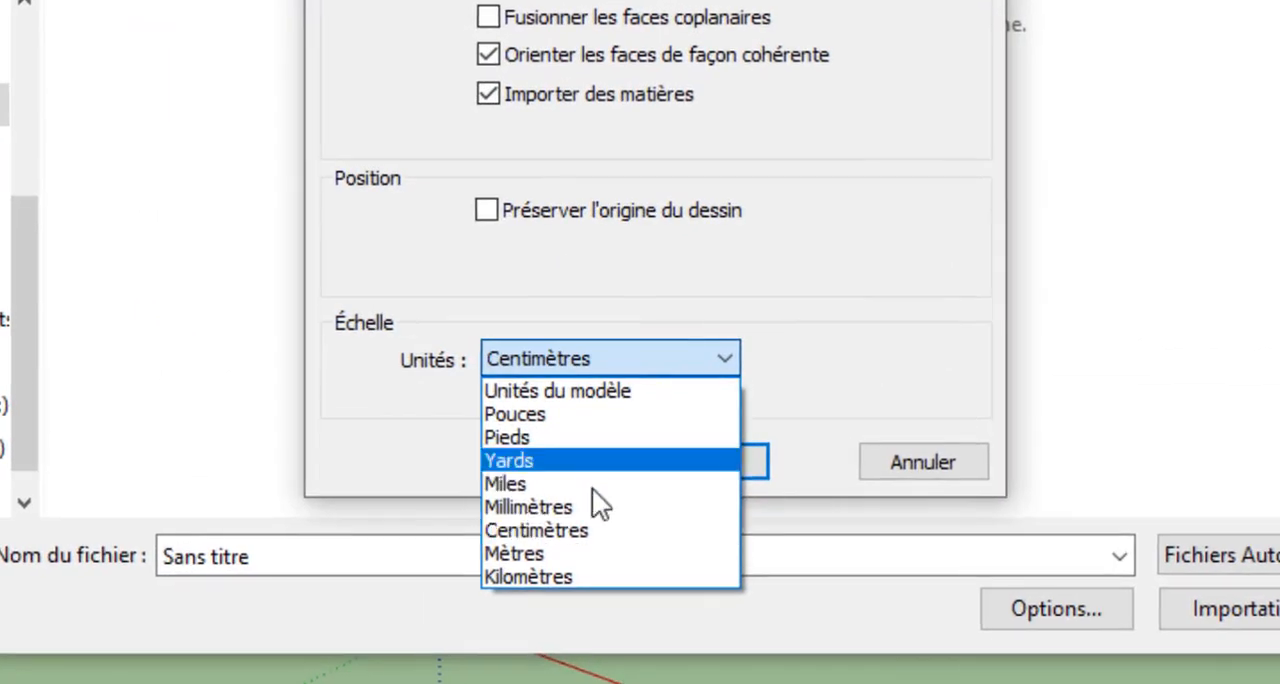
pyautogui.click(584, 527)
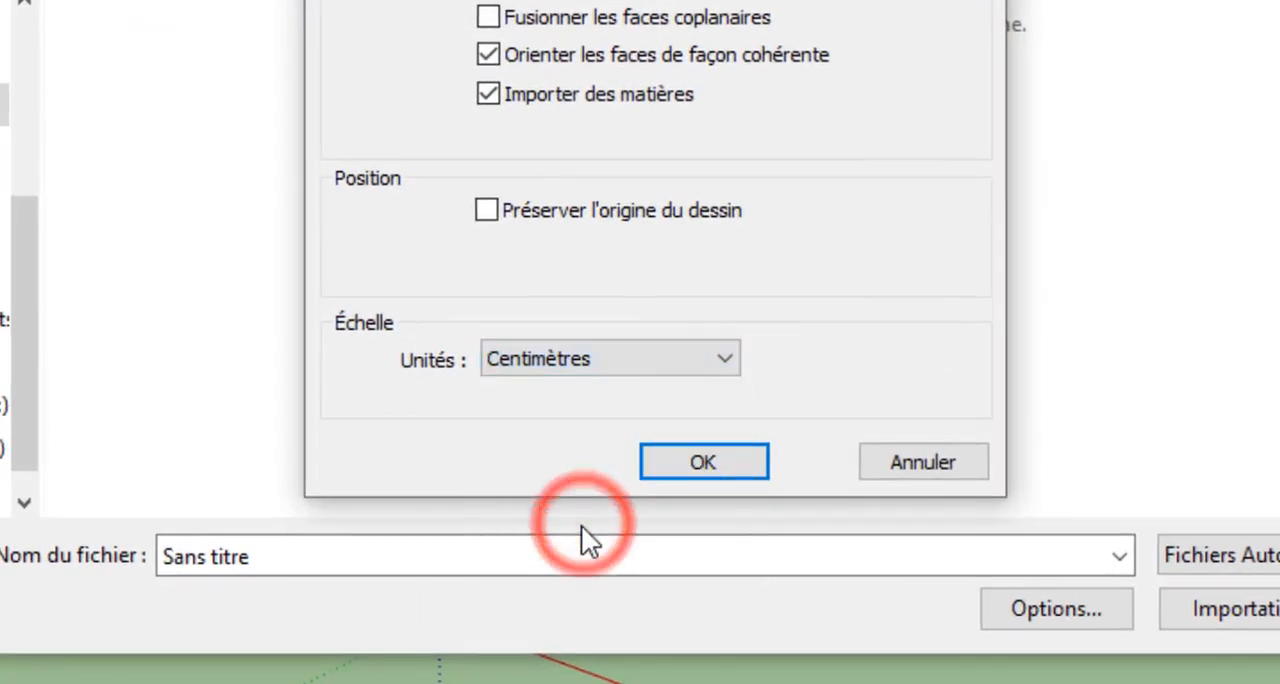
pyautogui.click(700, 461)
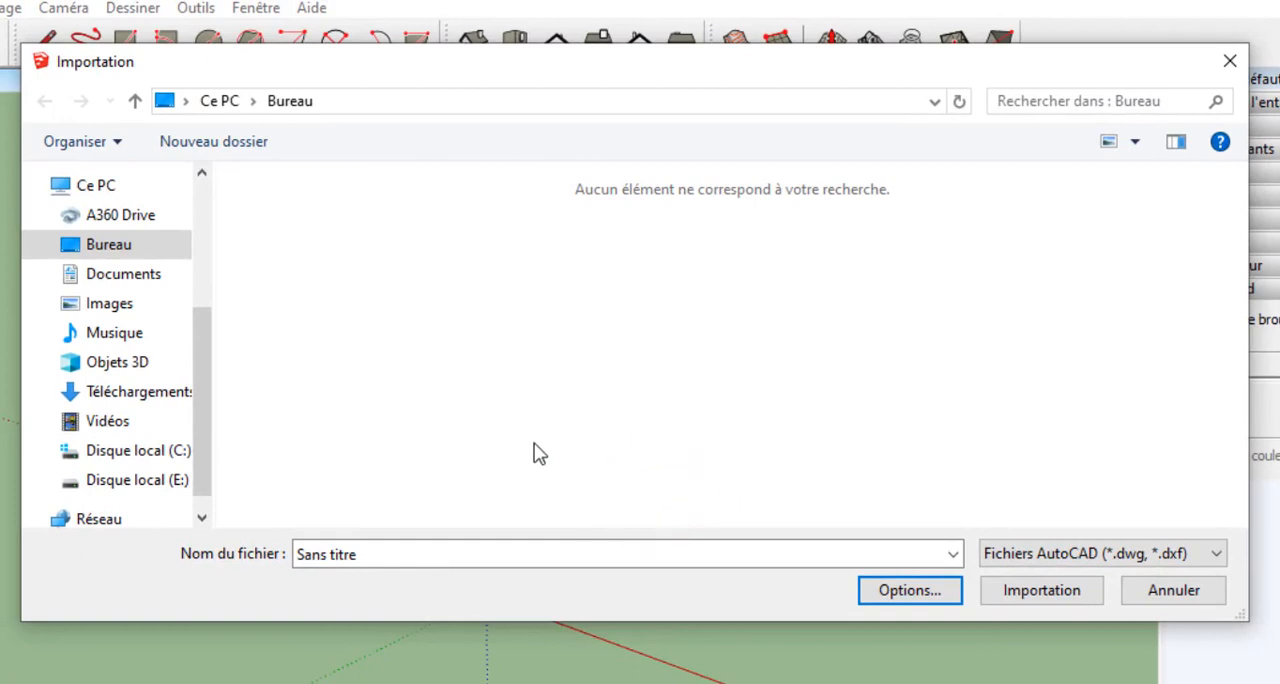
# Import the PROJET 1 drawing from the TUTO AUTOCAD folder on Disque local (E:).
pyautogui.click(378, 556)
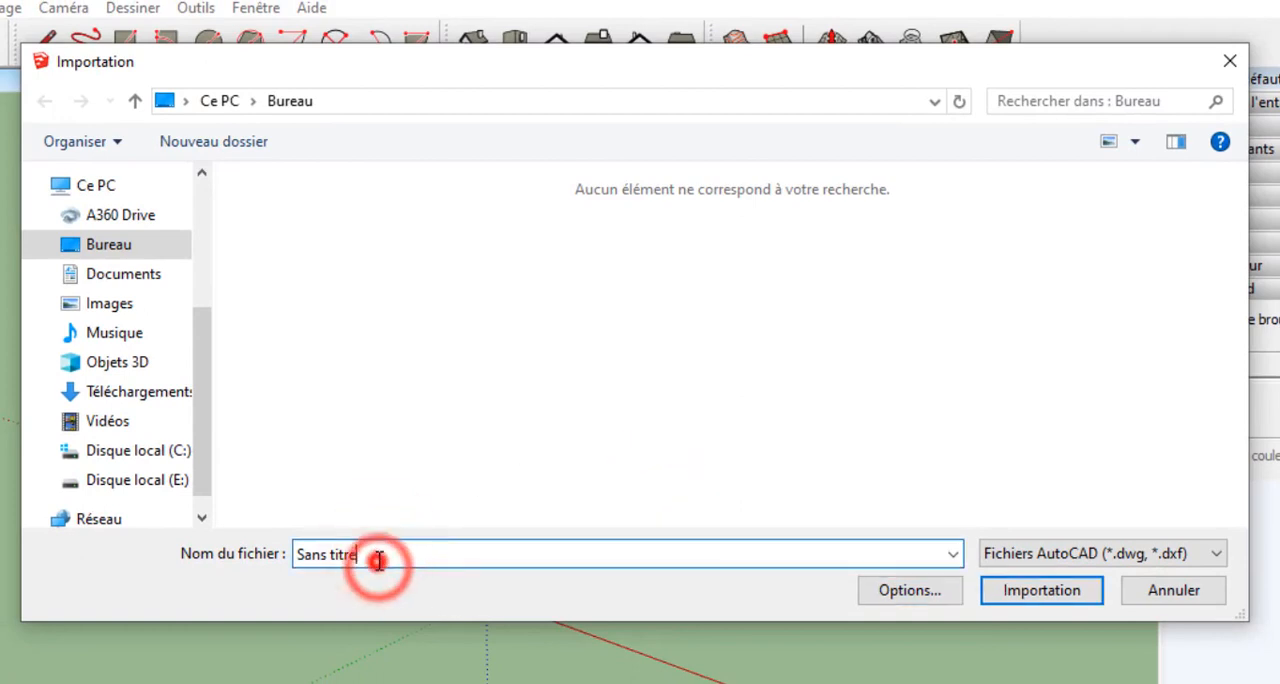
pyautogui.click(130, 482)
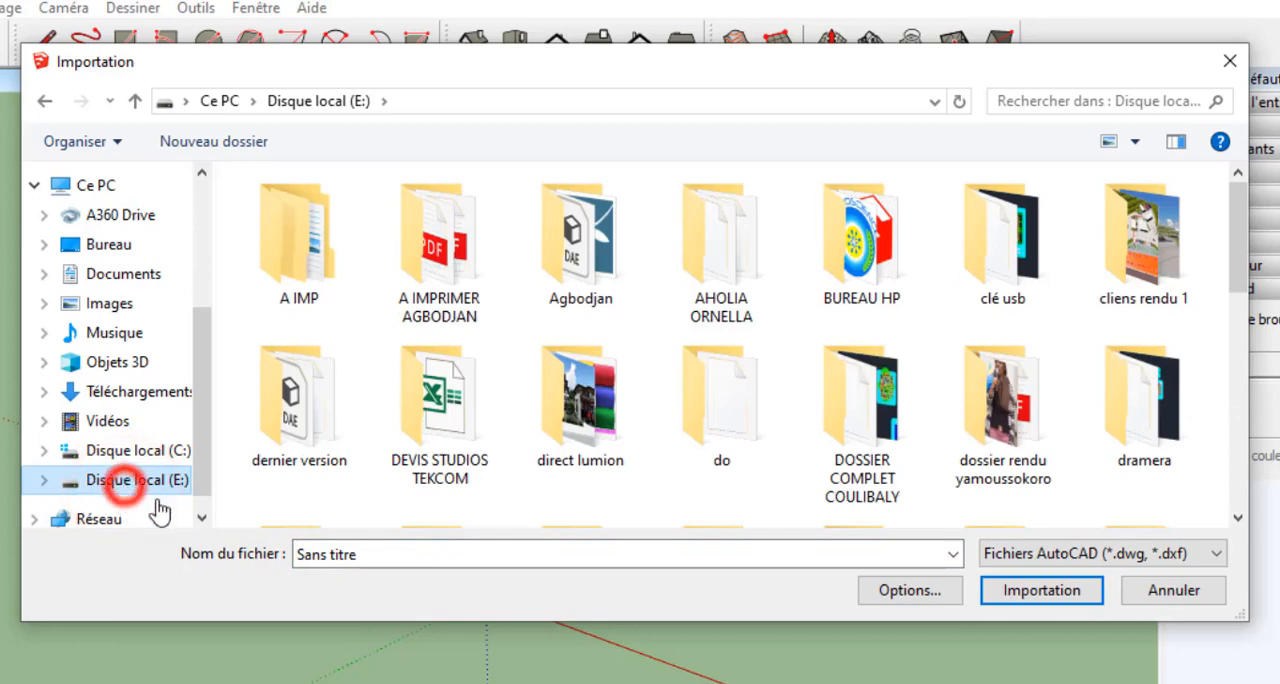
pyautogui.click(363, 554)
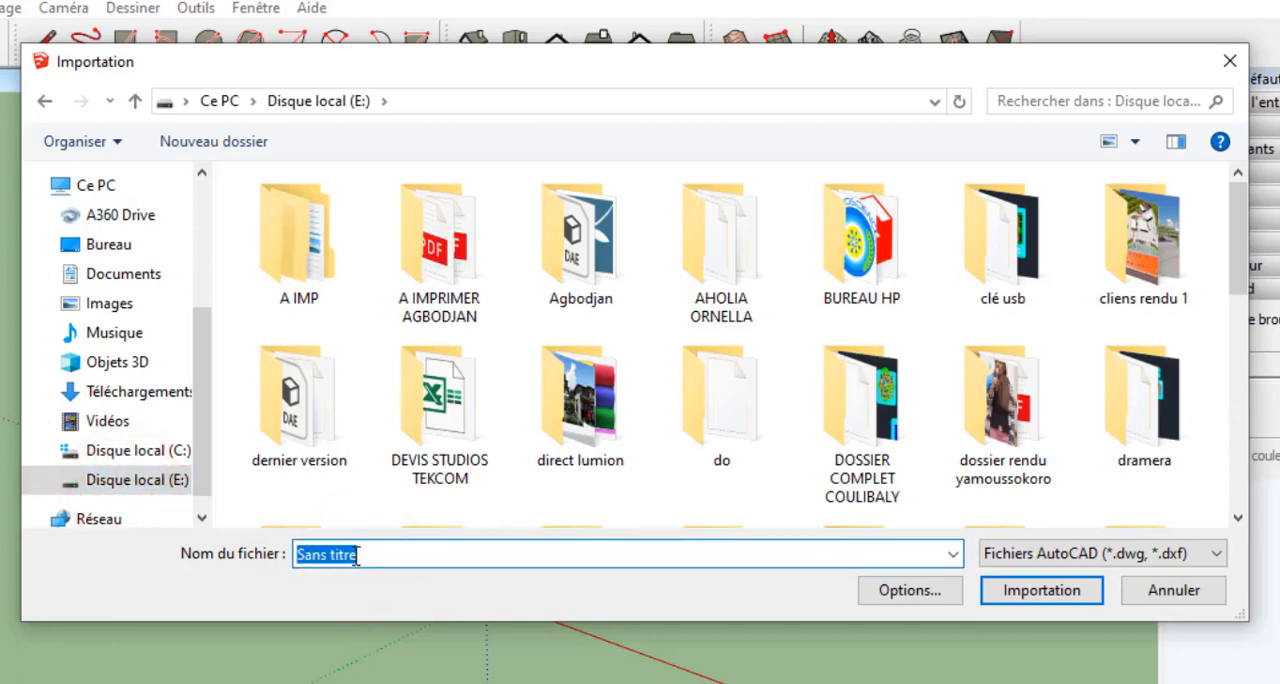
pyautogui.scroll(-5, 660, 425)
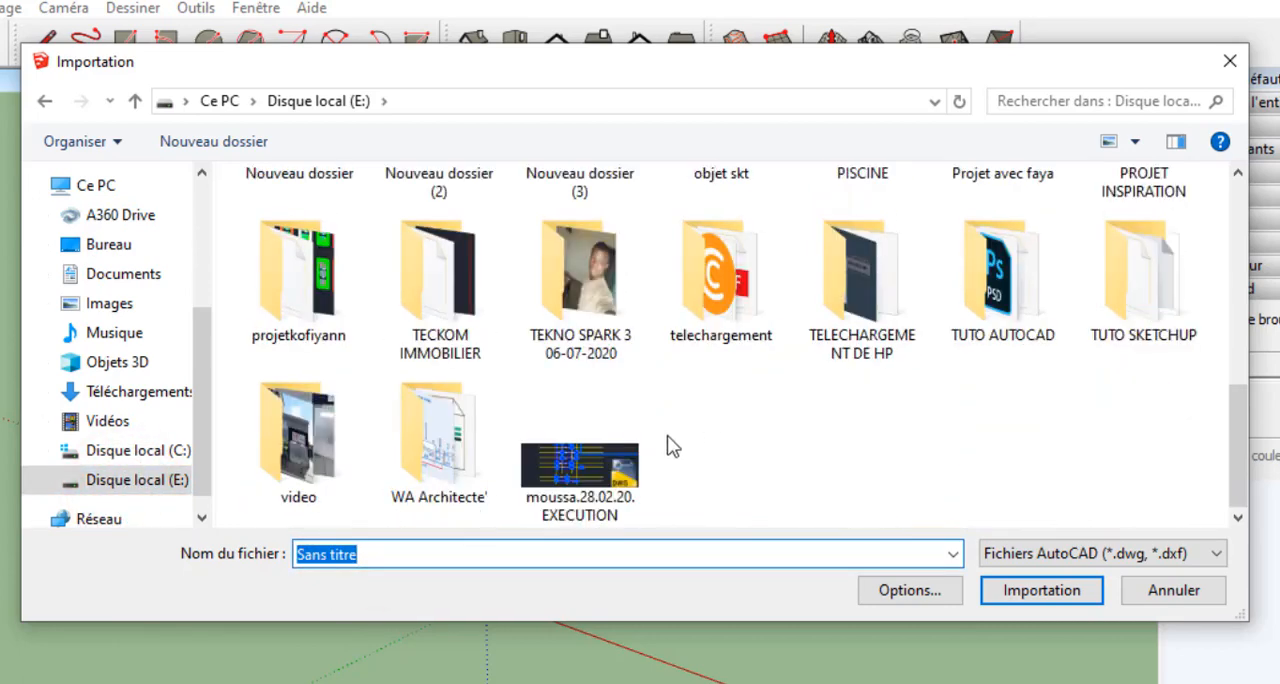
pyautogui.doubleClick(1005, 285)
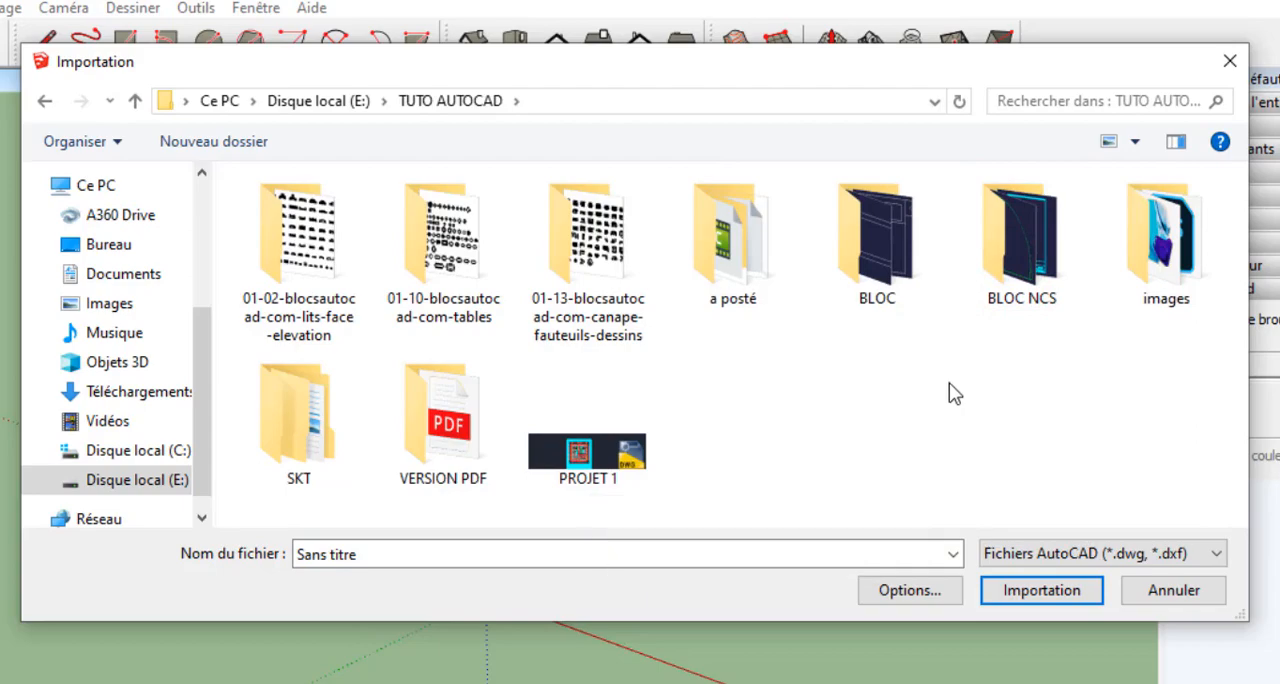
pyautogui.click(578, 450)
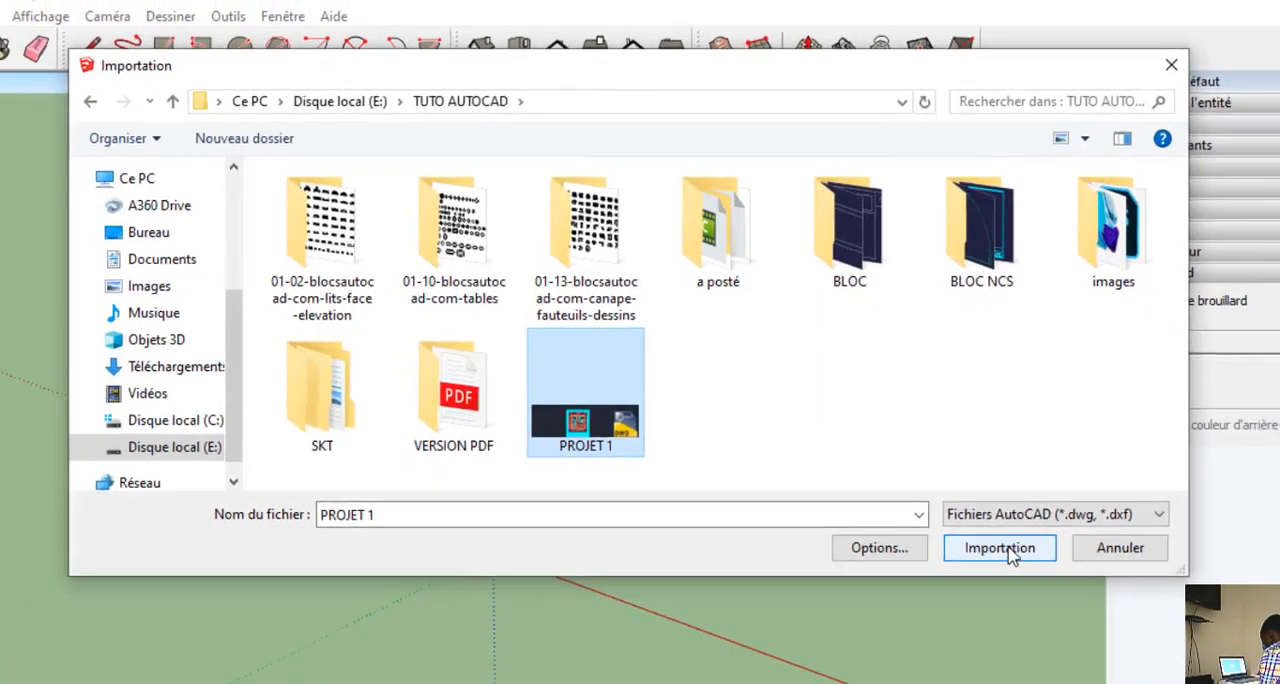
pyautogui.click(1041, 590)
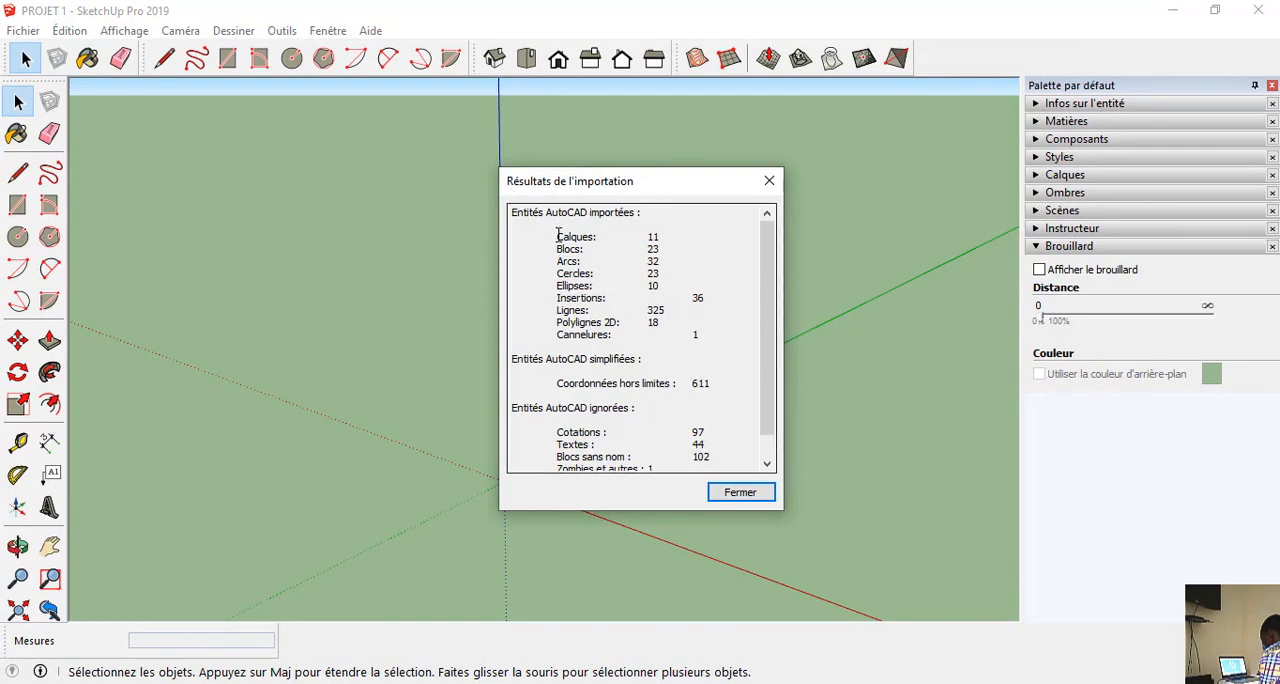
# Review the imported entity types in the import results and close the report.
pyautogui.moveTo(556, 237); pyautogui.dragTo(680, 338)
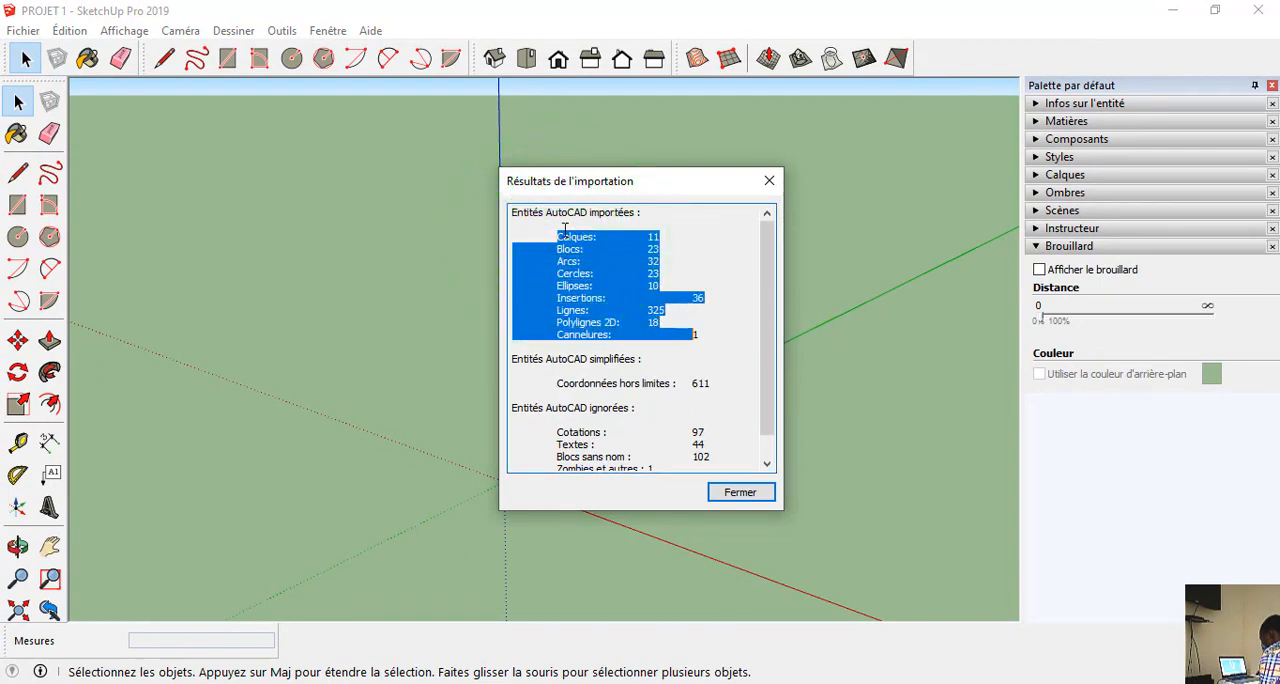
pyautogui.click(634, 224)
pyautogui.click(645, 249)
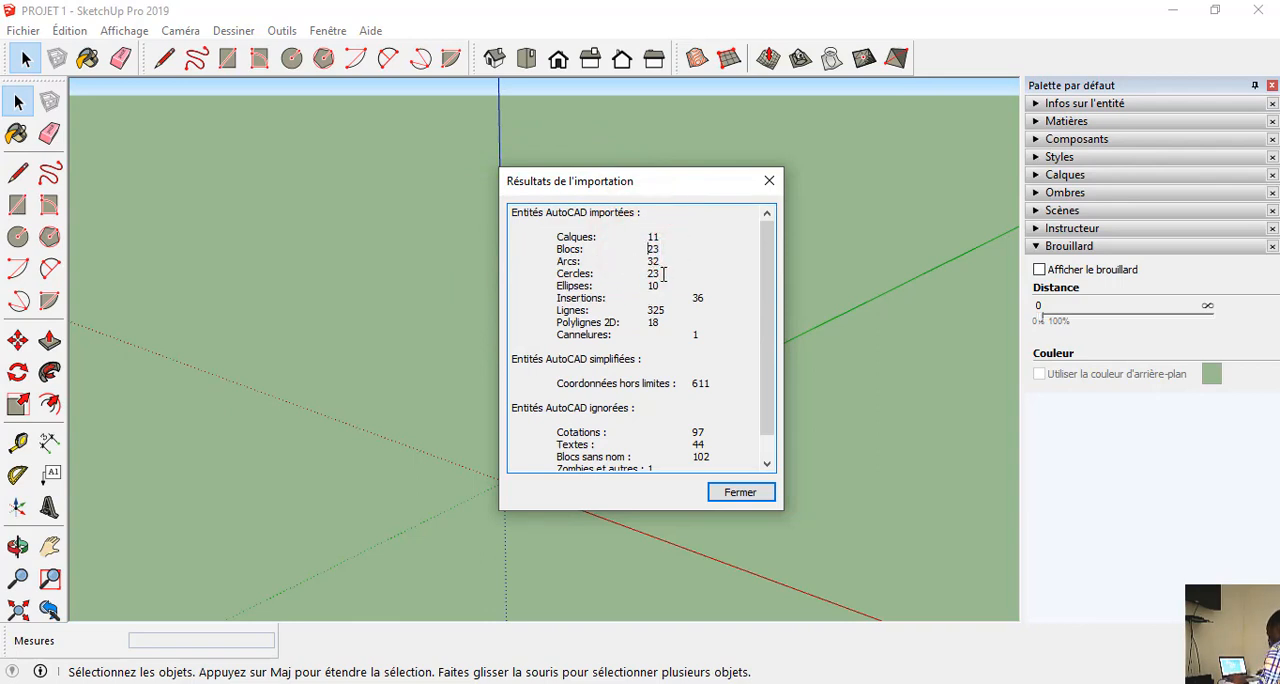
pyautogui.moveTo(652, 274); pyautogui.dragTo(675, 286)
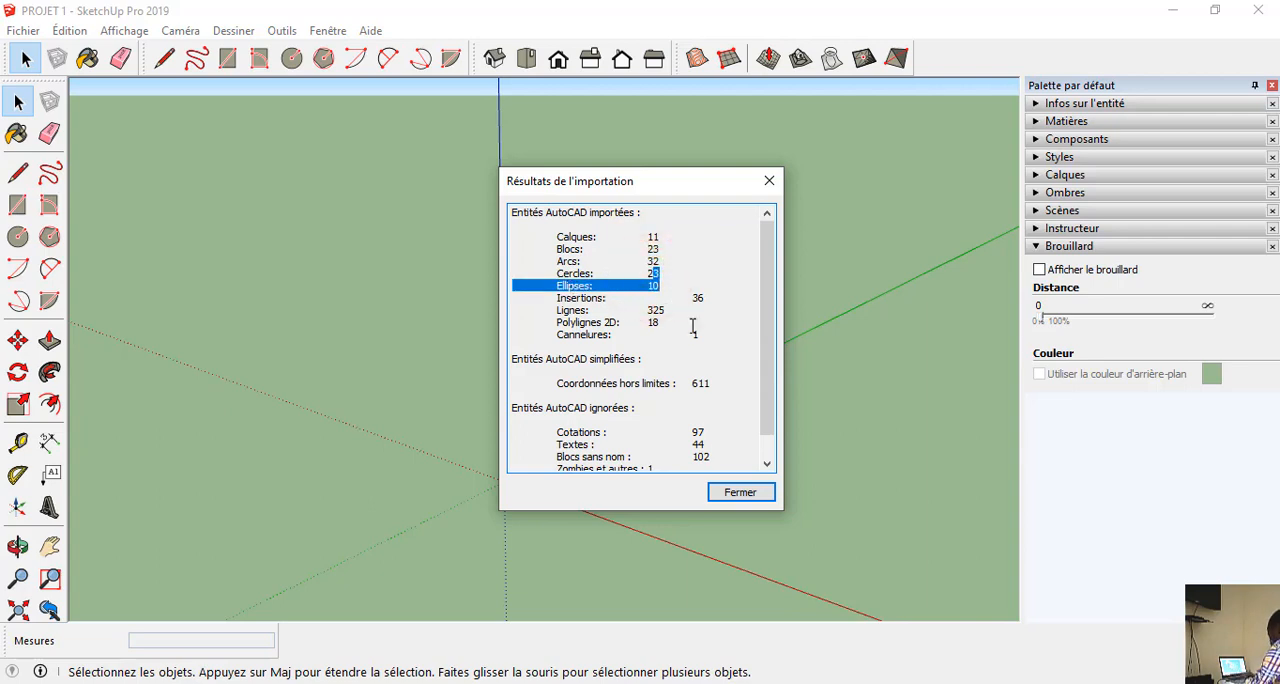
pyautogui.click(737, 491)
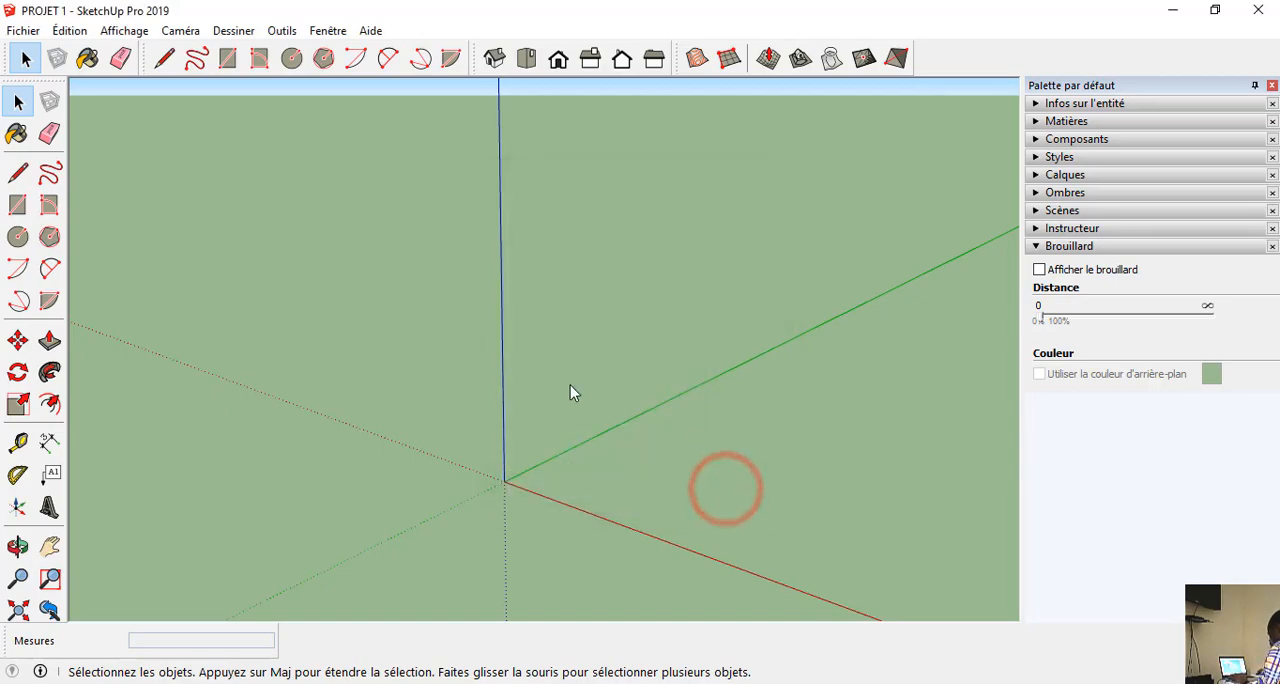
# Fit the imported plan in the view and examine its rooms, ending close to the upper-left bedroom.
pyautogui.hotkey('shift', 'z')
pyautogui.moveTo(570, 384); pyautogui.dragTo(663, 398, button='middle')
pyautogui.scroll(10, 663, 398)
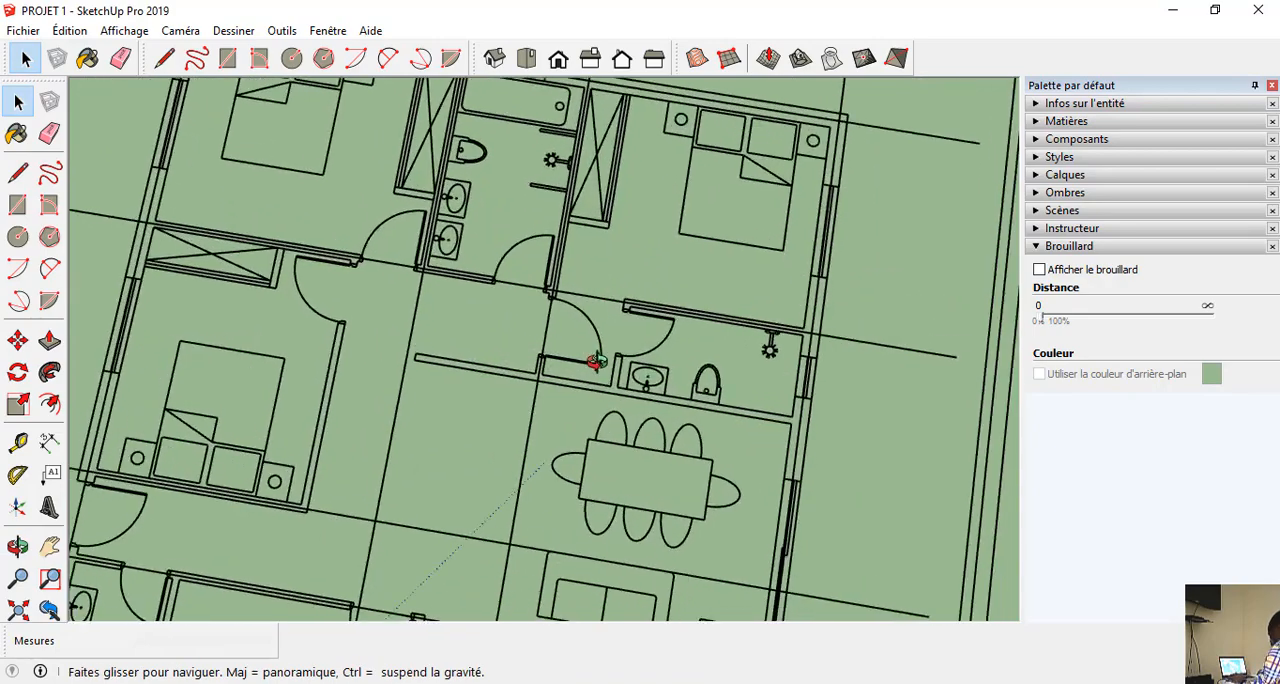
pyautogui.scroll(-5, 625, 385)
pyautogui.press('space')
pyautogui.scroll(-5, 673, 259)
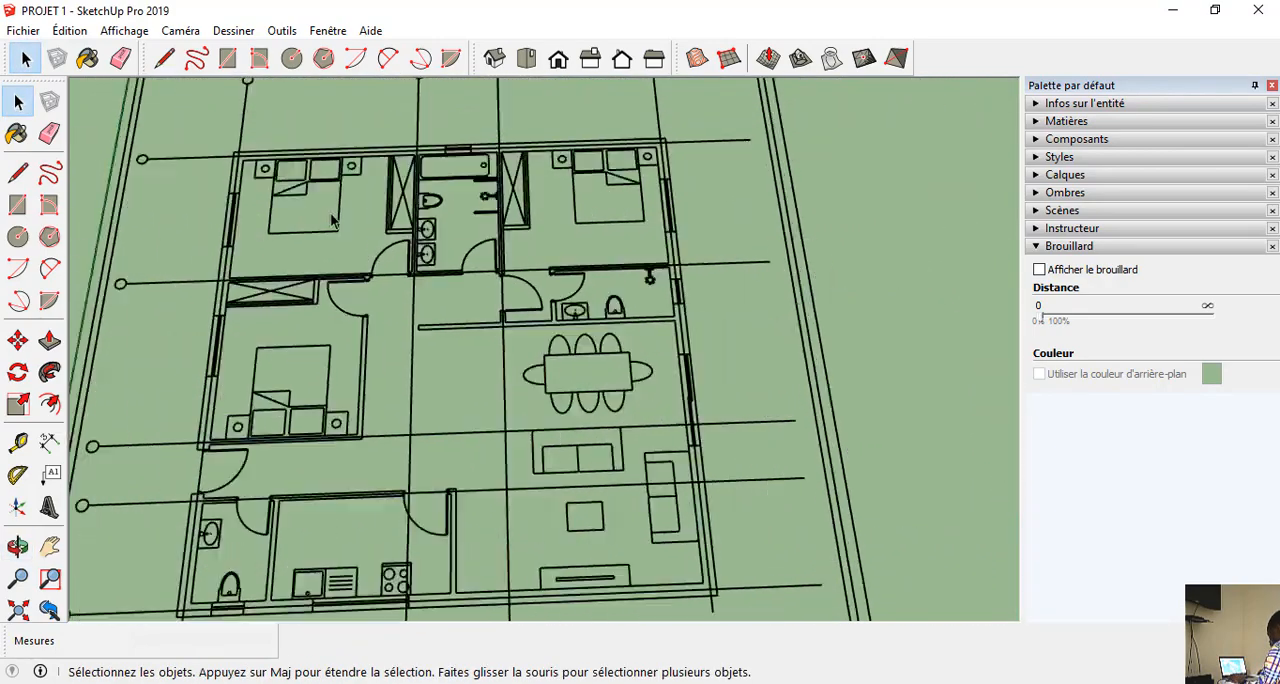
pyautogui.scroll(5, 266, 425)
pyautogui.moveTo(260, 436); pyautogui.dragTo(229, 577, button='middle')
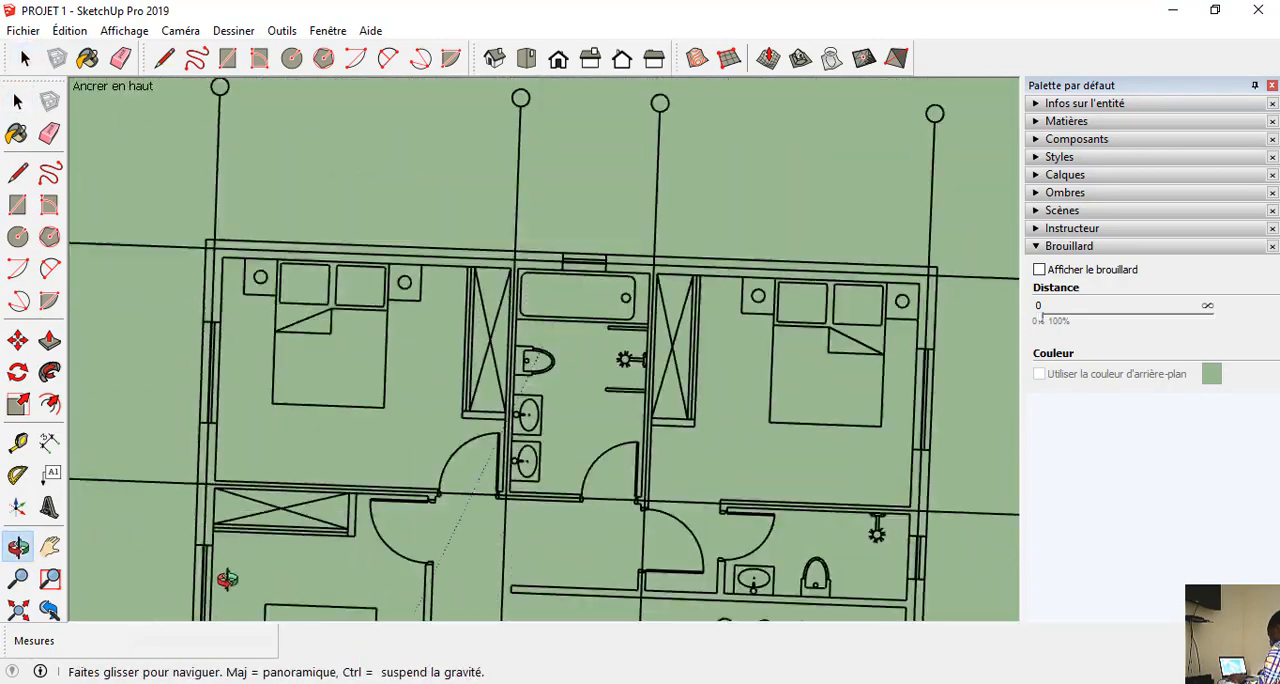
pyautogui.scroll(-3, 340, 385)
pyautogui.scroll(5, 240, 335)
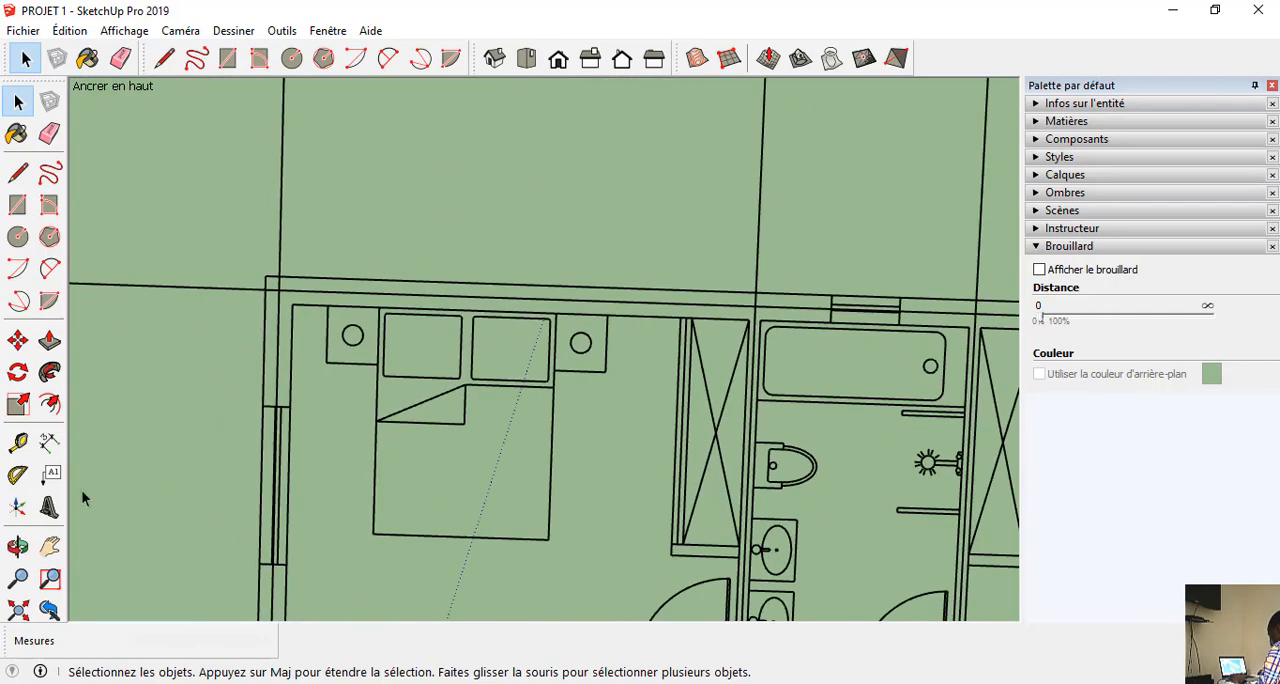
# Measure the distance from the upper-left bedroom's outer wall corner to the start of its side window.
pyautogui.click(18, 443)
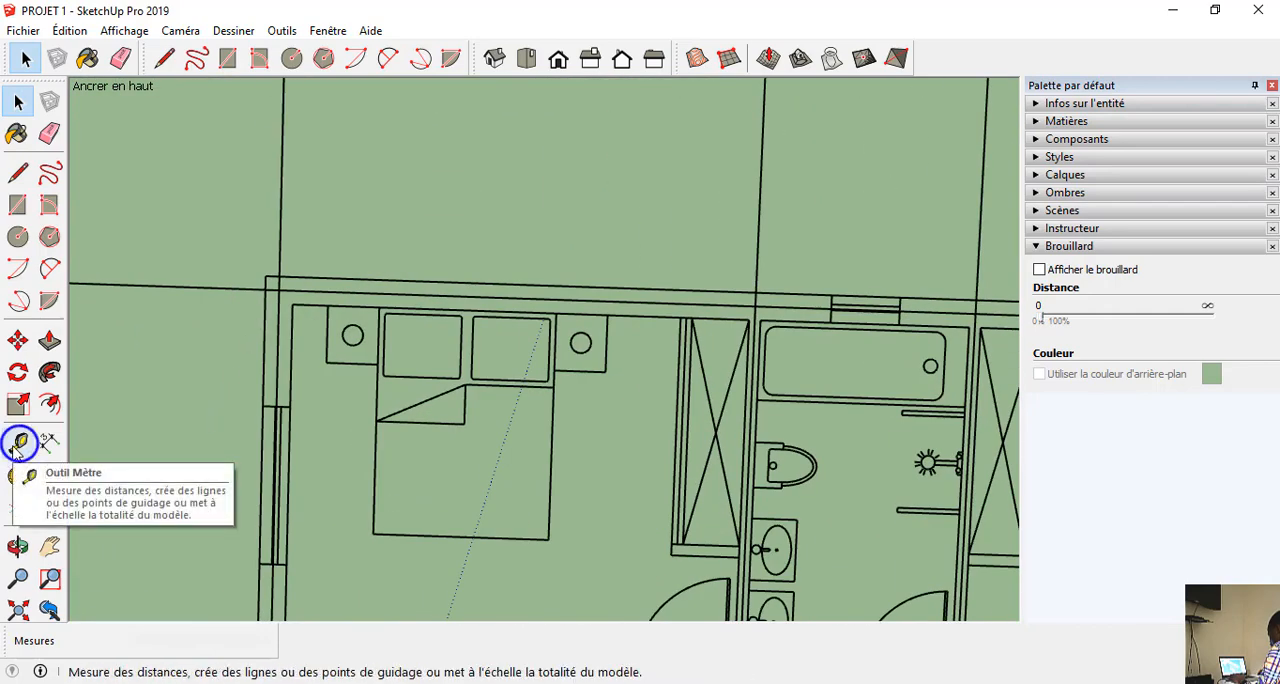
pyautogui.click(265, 277)
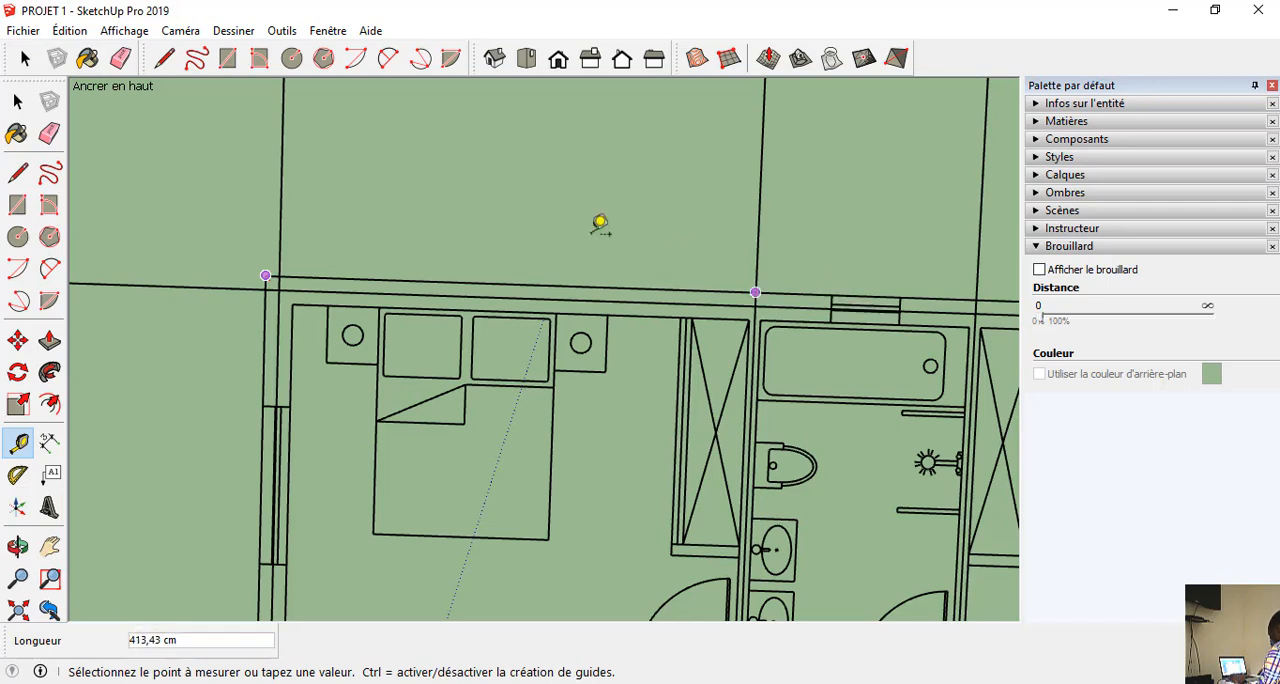
pyautogui.scroll(-2, 443, 300)
pyautogui.scroll(3, 334, 323)
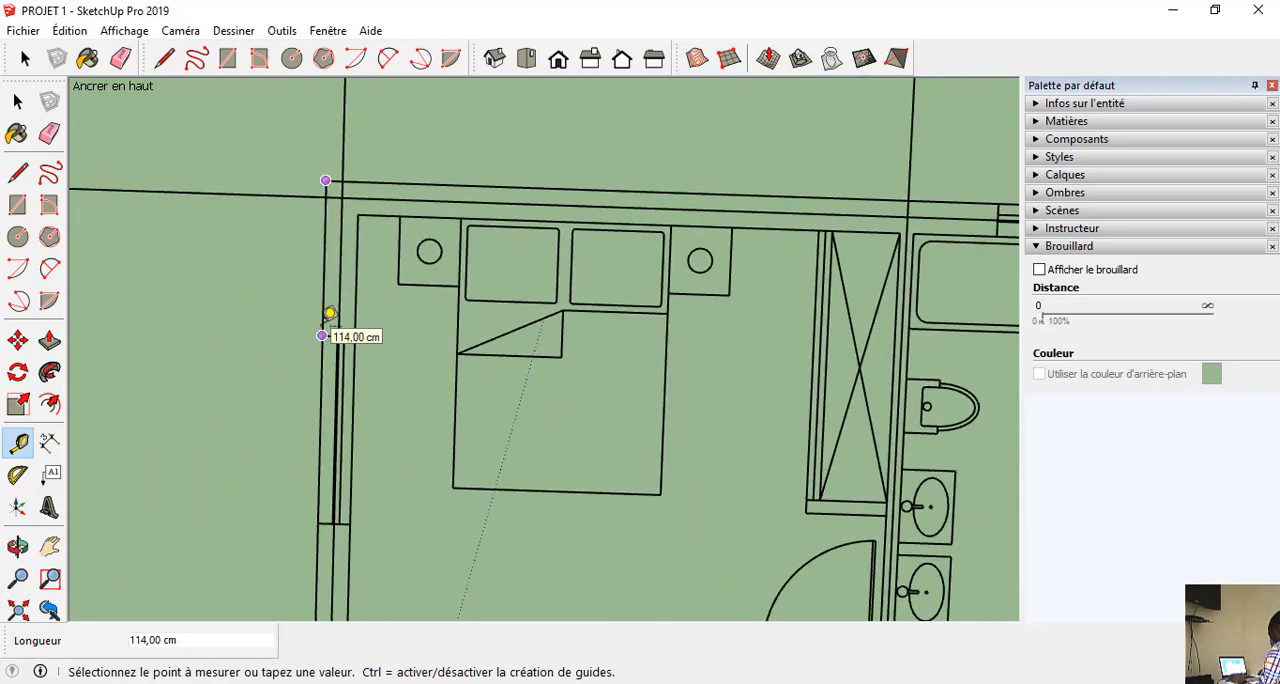
pyautogui.click(322, 335)
# Measure the width of the door opening in the outer wall below the lower-left bedroom.
pyautogui.scroll(-6, 477, 131)
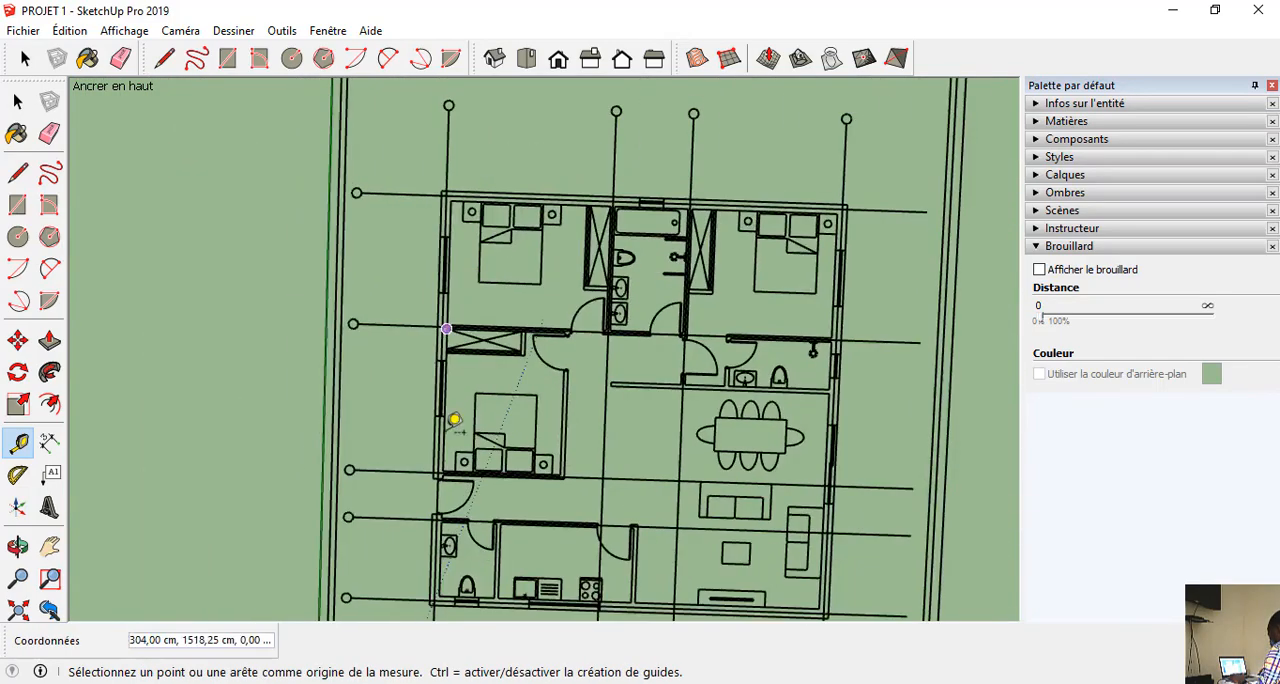
pyautogui.scroll(6, 449, 414)
pyautogui.scroll(2, 440, 470)
pyautogui.click(415, 369)
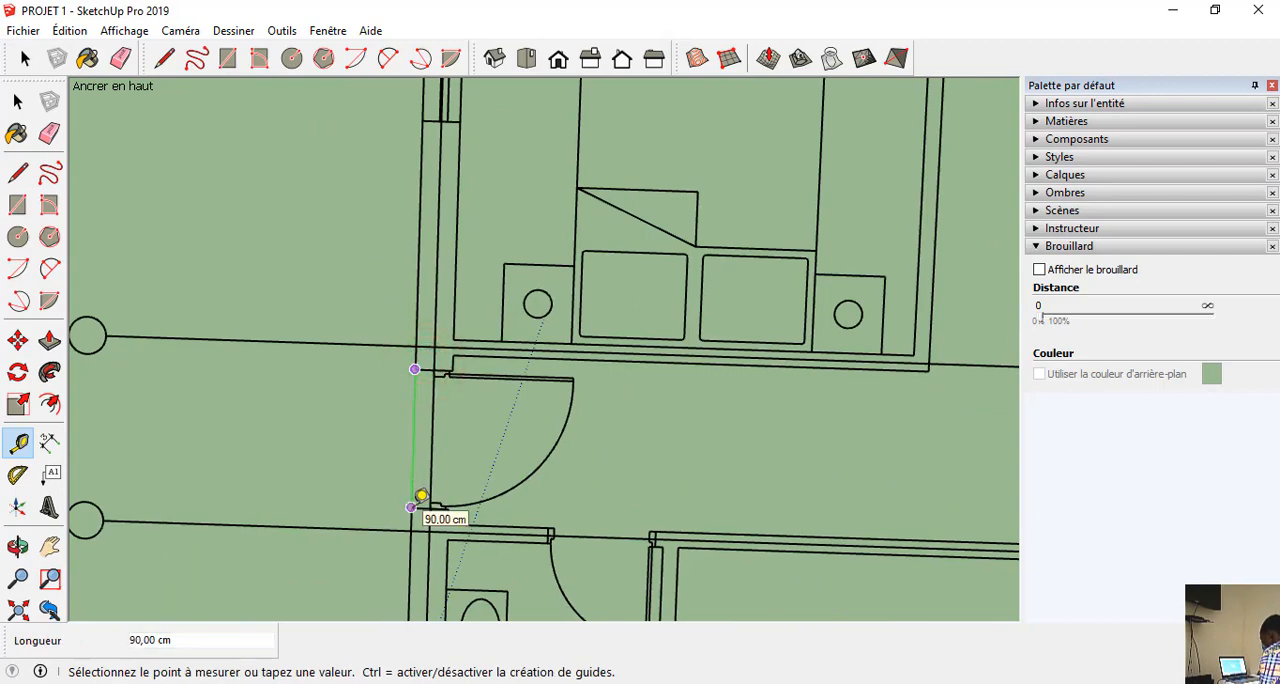
pyautogui.click(421, 496)
# Examine the whole imported plan and its position relative to the axes from several angles.
pyautogui.scroll(-5, 423, 495)
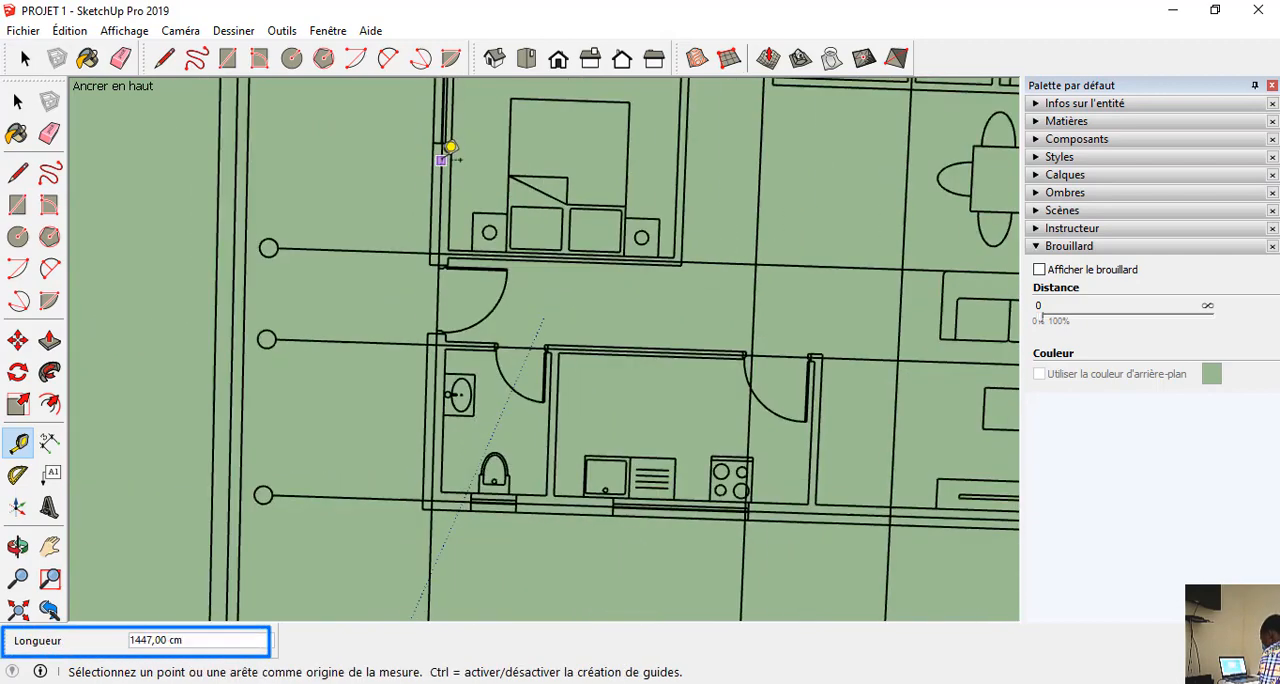
pyautogui.scroll(-3, 472, 240)
pyautogui.moveTo(489, 313); pyautogui.dragTo(382, 142, button='middle')
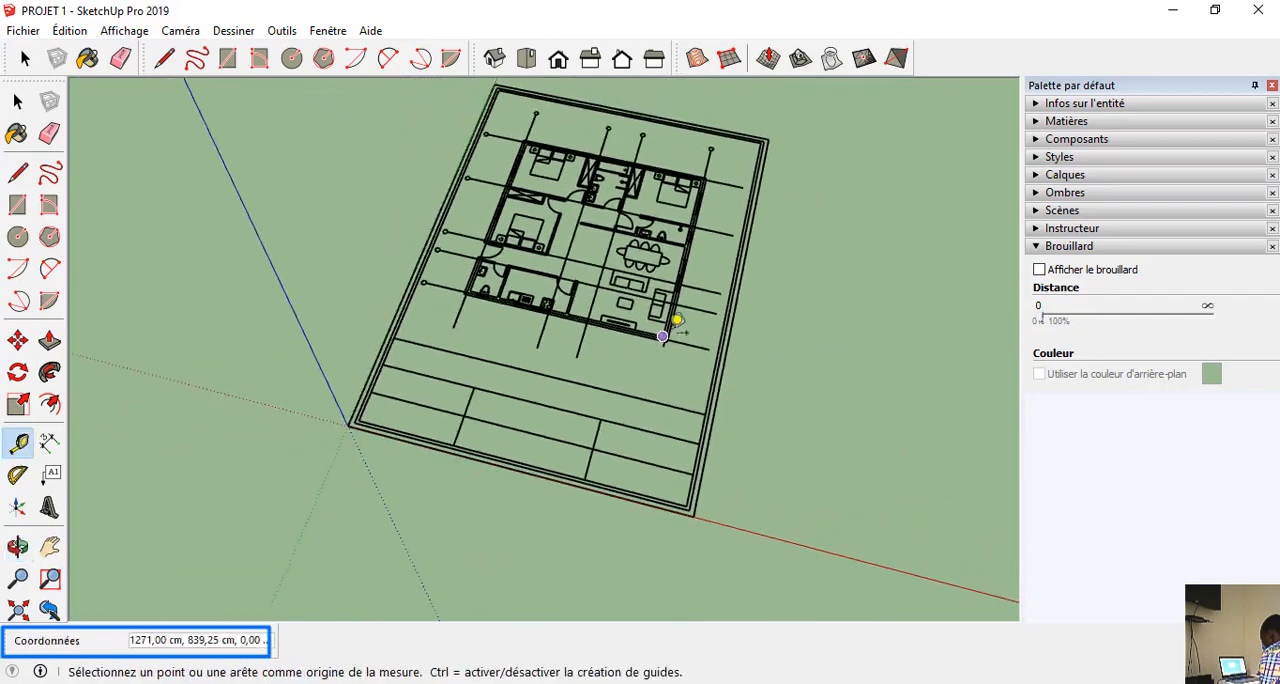
pyautogui.scroll(3, 670, 330)
pyautogui.moveTo(762, 332); pyautogui.dragTo(314, 187, button='middle')
pyautogui.moveTo(391, 249); pyautogui.dragTo(570, 482, button='middle')
pyautogui.scroll(-3, 486, 286)
pyautogui.moveTo(486, 286); pyautogui.dragTo(586, 286, button='middle')
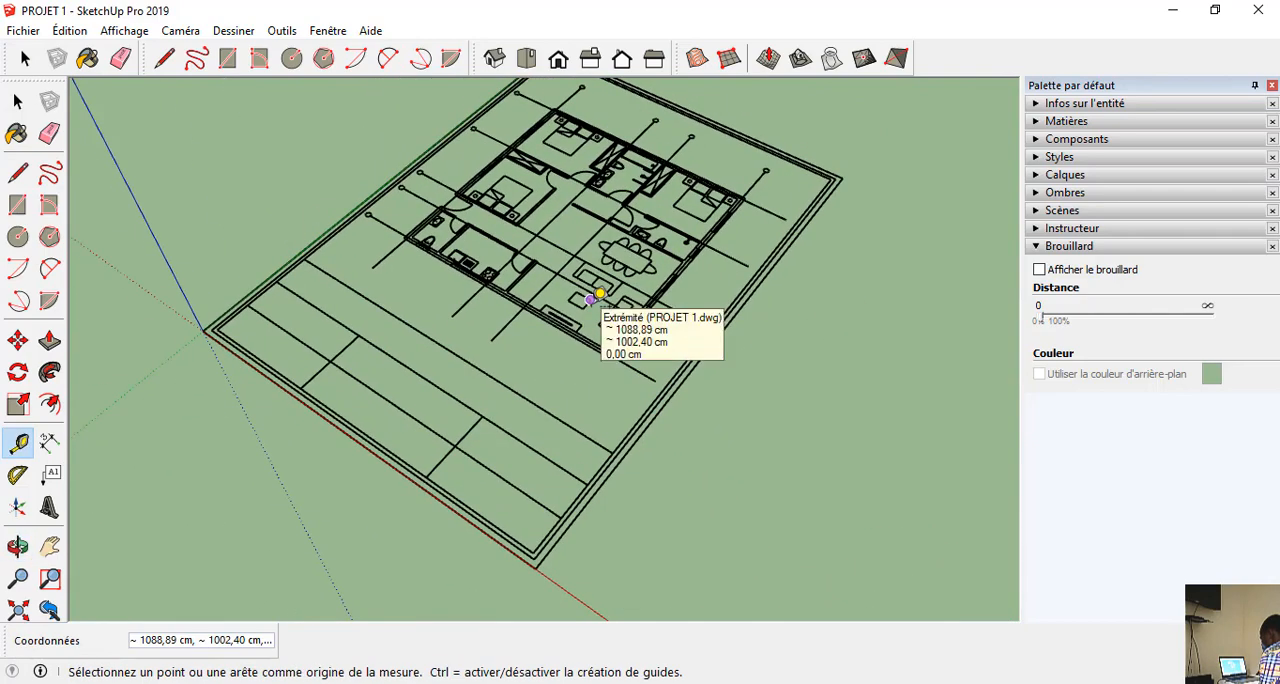
pyautogui.click(590, 299)
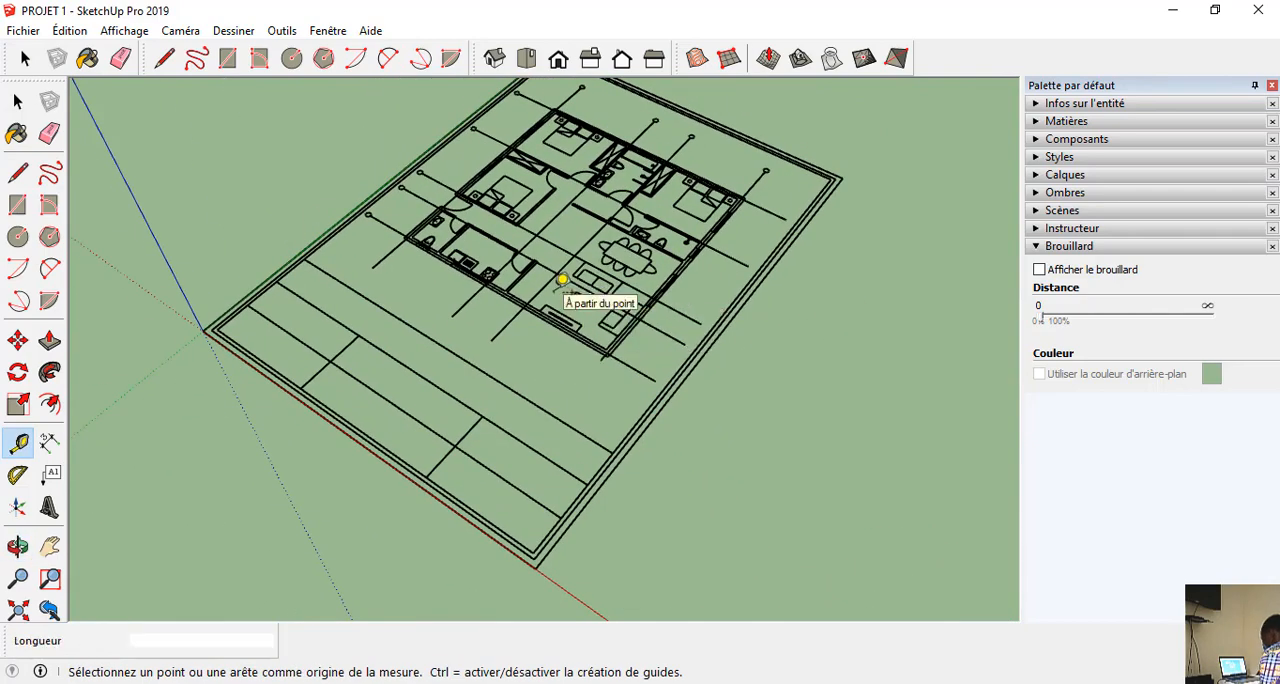
# Move the imported plan straight up the vertical axis by about 869 cm from its corner at the origin.
pyautogui.click(562, 330)
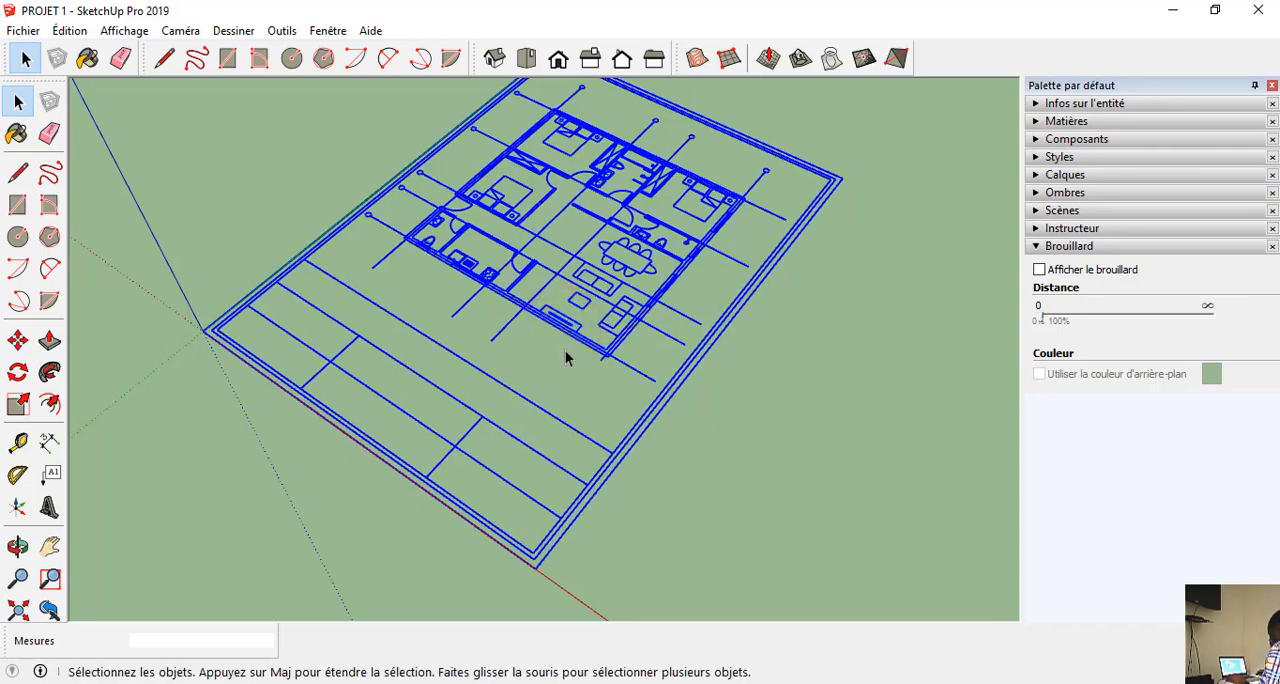
pyautogui.moveTo(566, 357); pyautogui.dragTo(416, 297, button='middle')
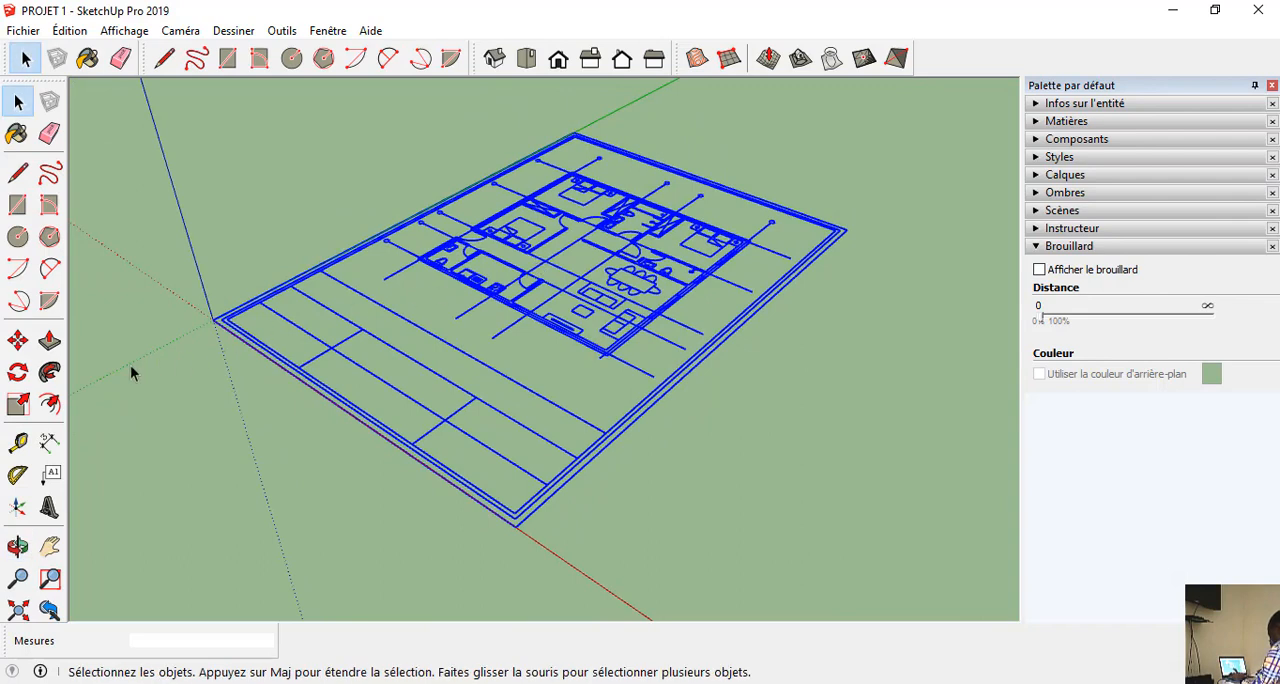
pyautogui.click(18, 340)
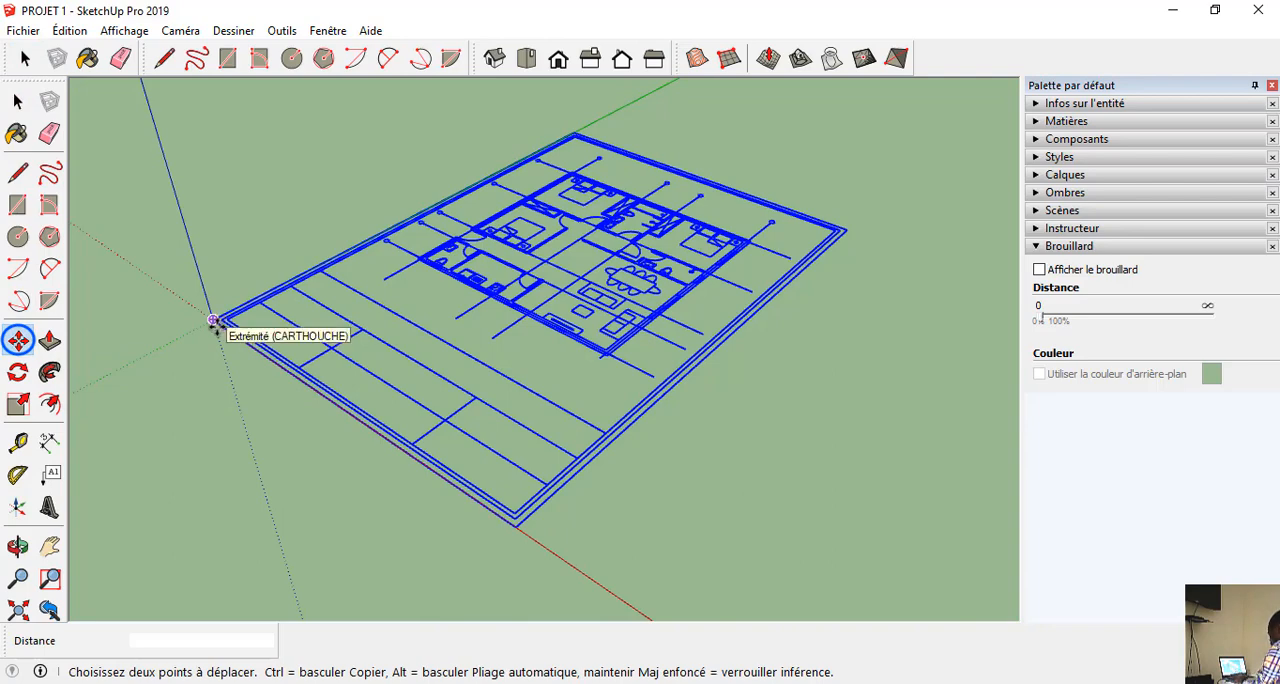
pyautogui.click(213, 320)
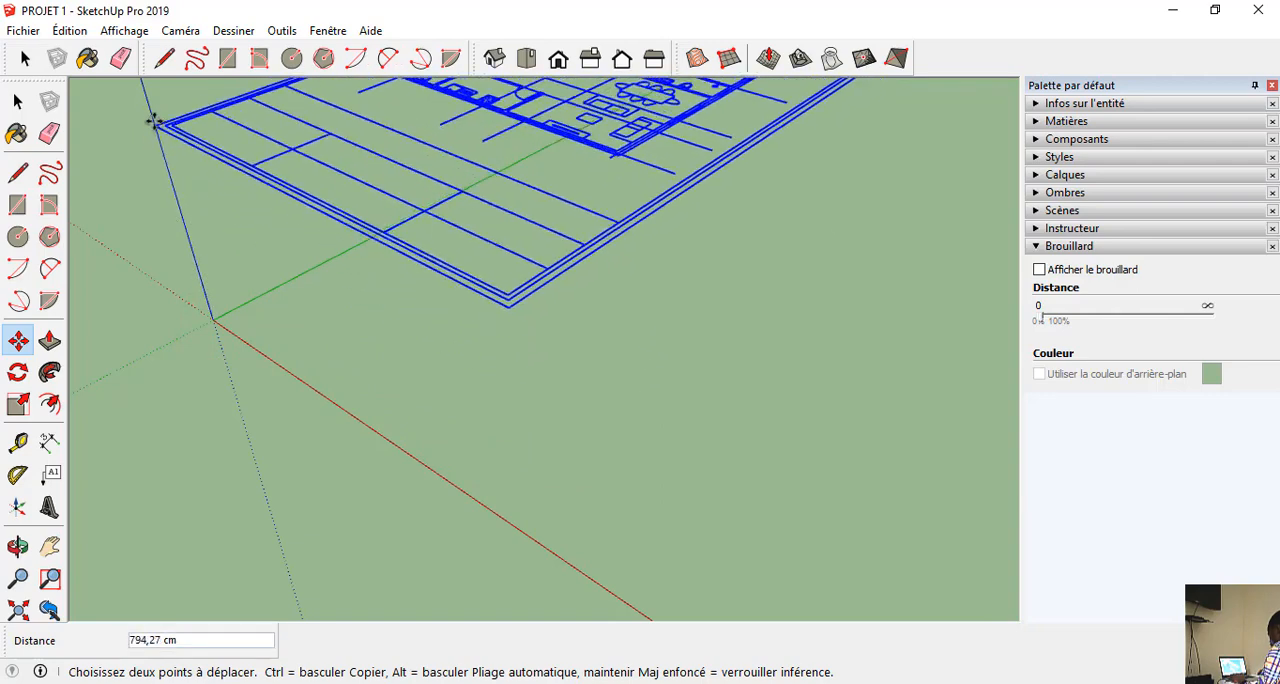
pyautogui.scroll(-3, 200, 250)
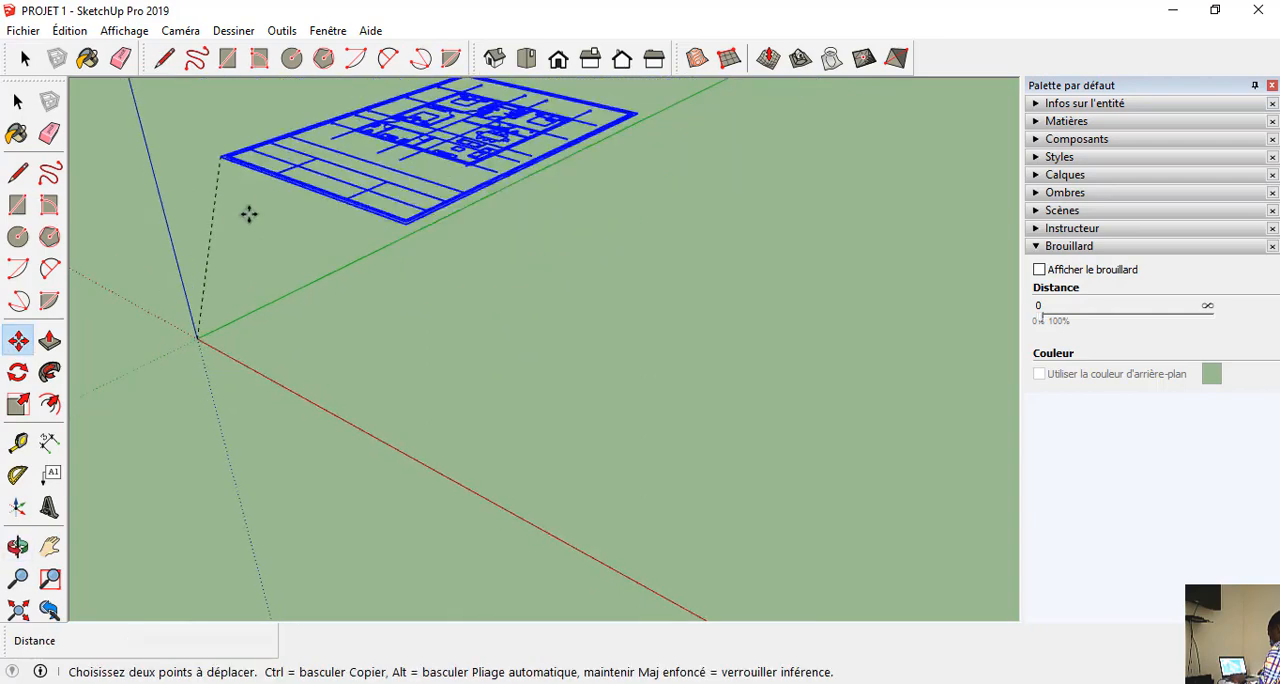
pyautogui.moveTo(271, 289); pyautogui.dragTo(331, 161, button='middle')
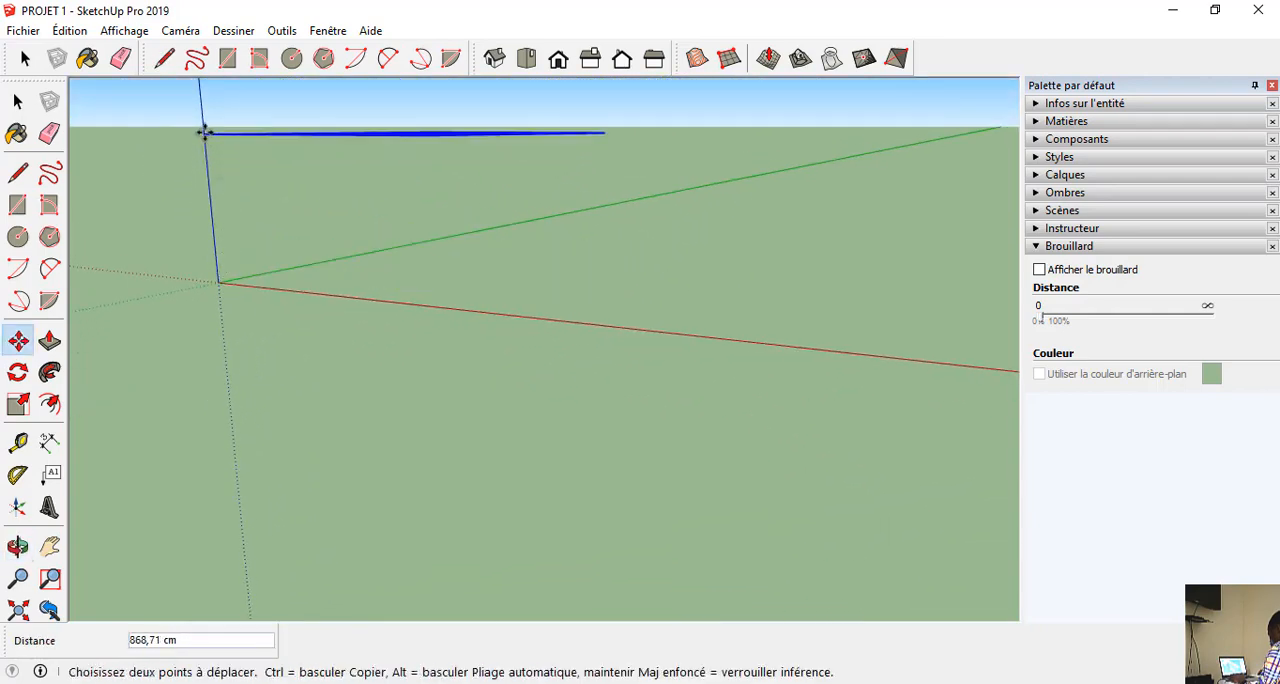
pyautogui.click(205, 131)
pyautogui.moveTo(289, 357); pyautogui.dragTo(611, 451, button='middle')
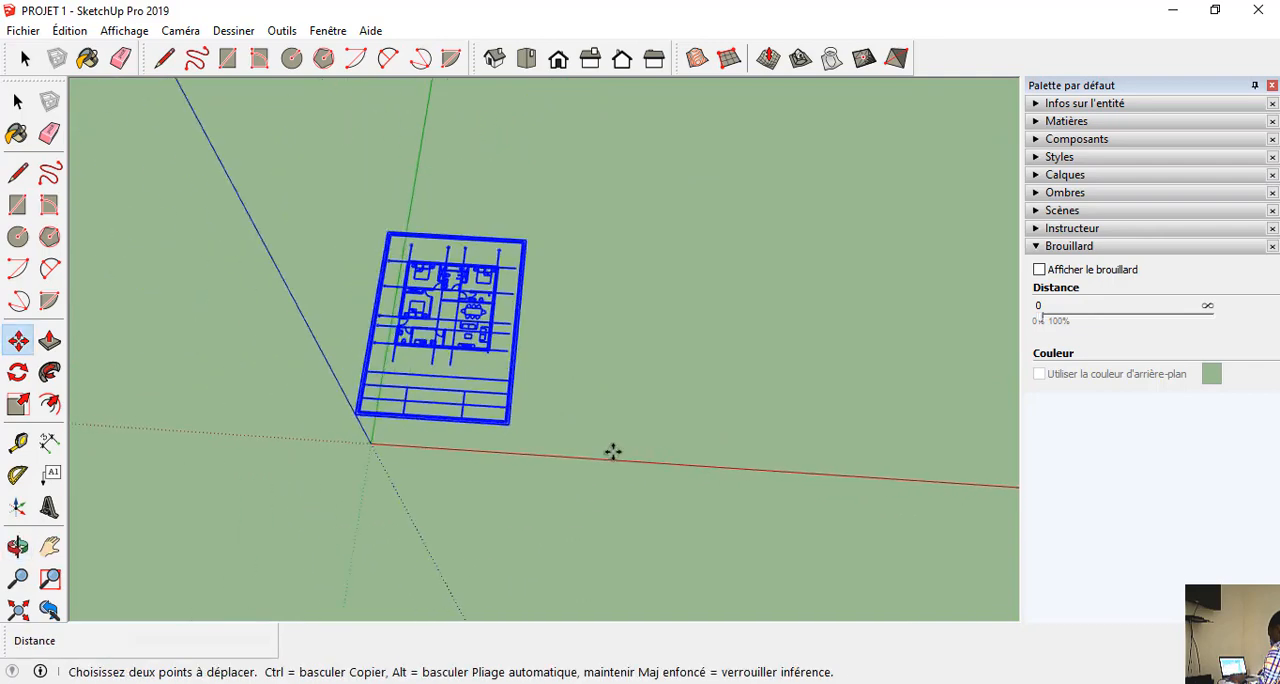
pyautogui.scroll(3, 449, 210)
pyautogui.press('space')
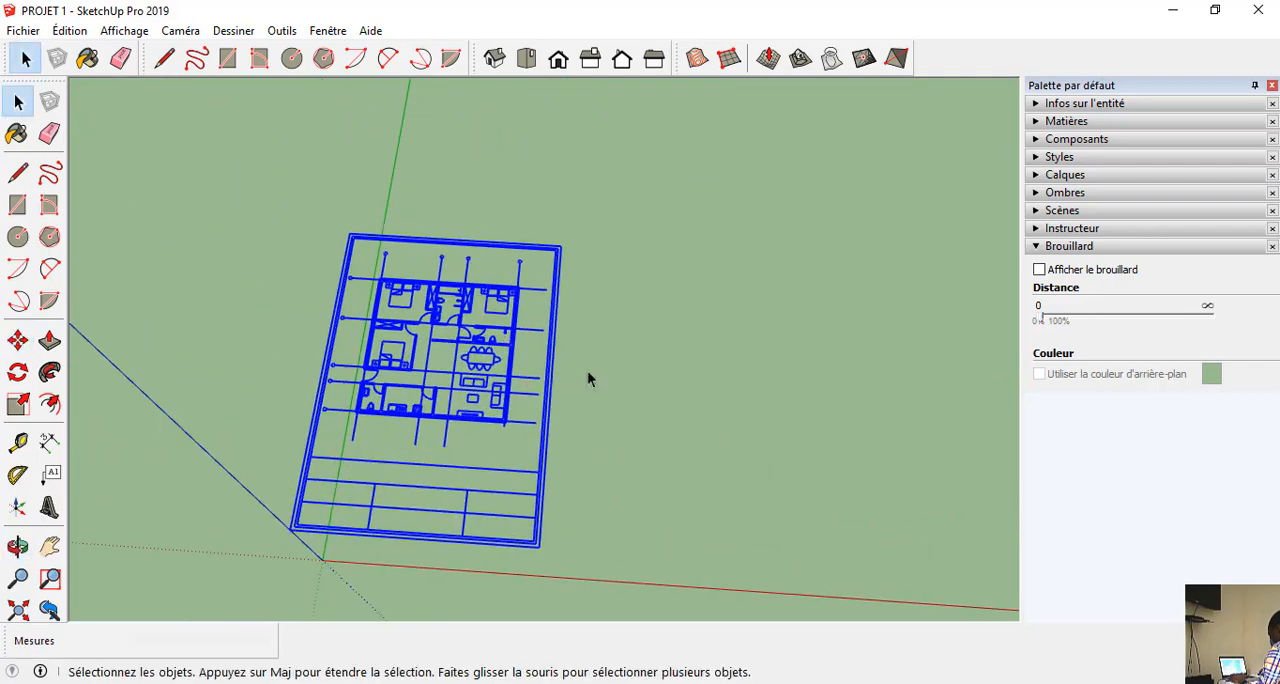
pyautogui.click(630, 376)
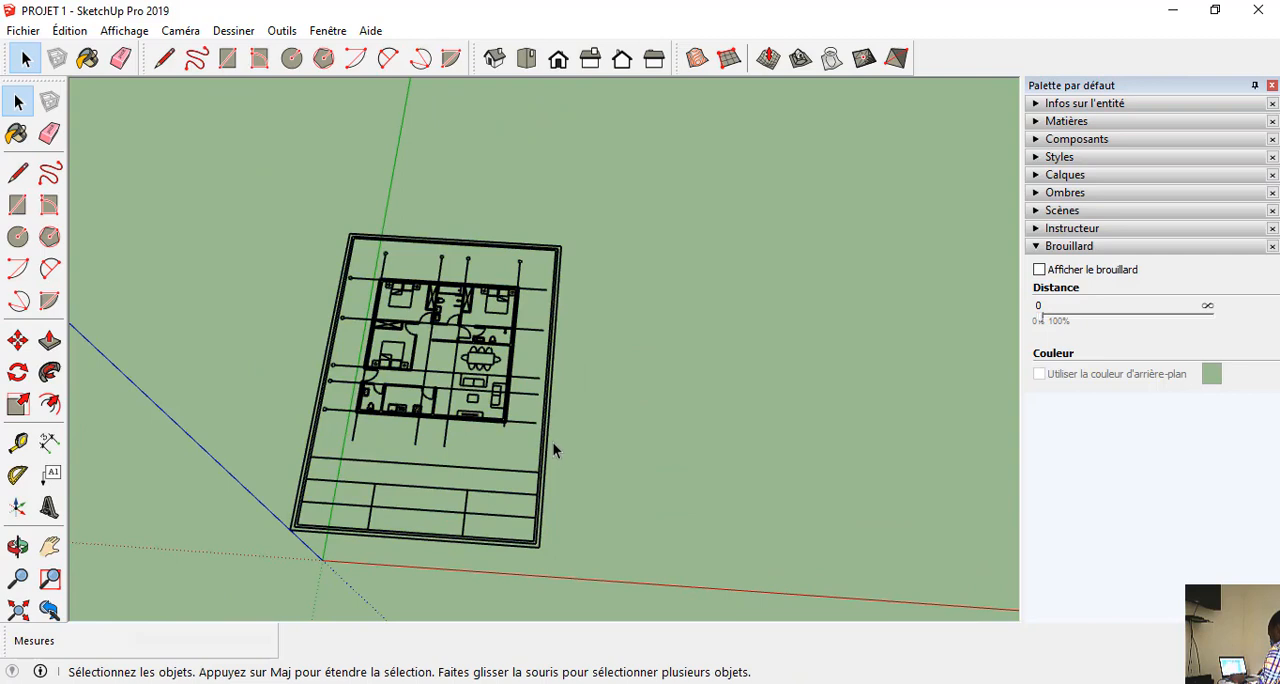
pyautogui.scroll(-3, 552, 450)
pyautogui.scroll(1, 541, 474)
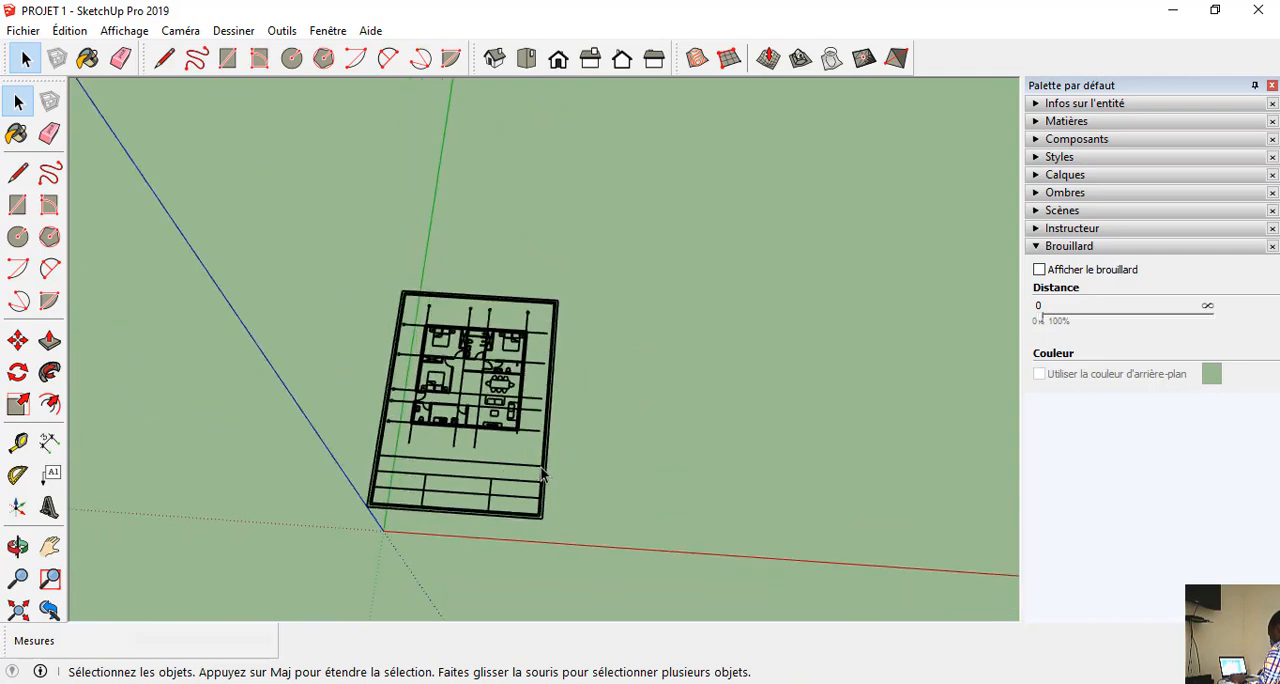
pyautogui.moveTo(570, 486); pyautogui.dragTo(450, 428, button='middle')
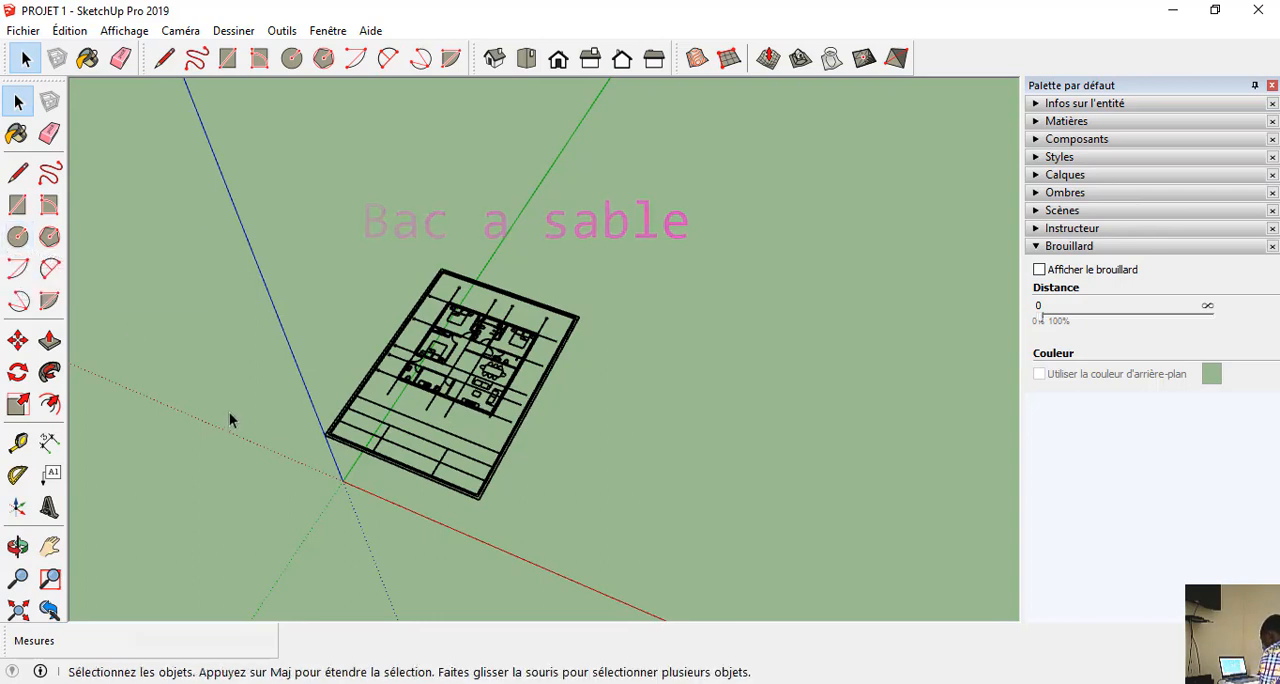
pyautogui.press('r')
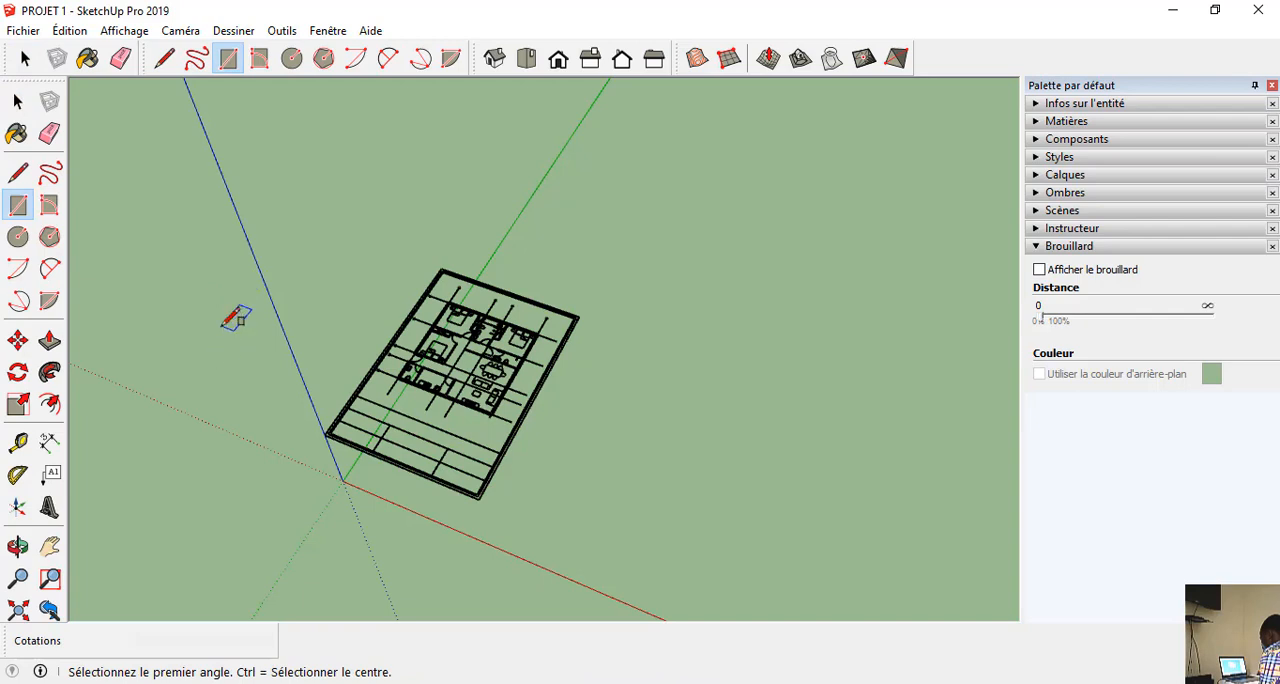
pyautogui.click(139, 388)
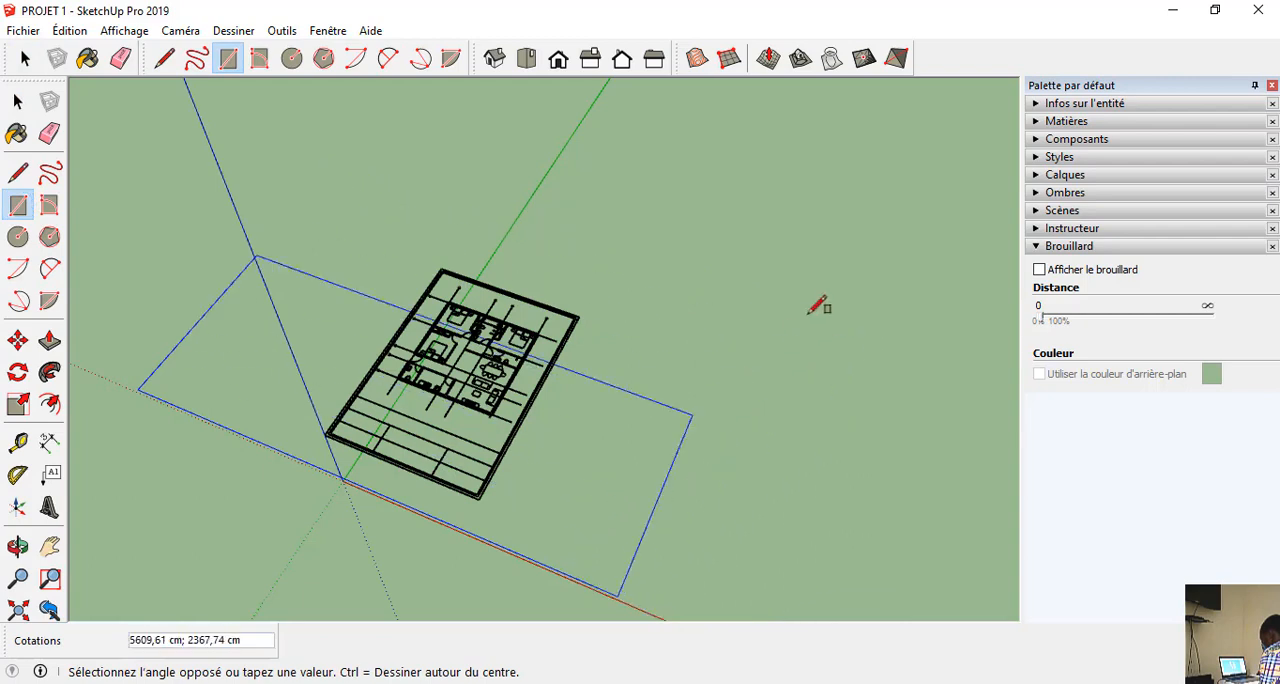
pyautogui.moveTo(760, 292); pyautogui.dragTo(810, 178, button='middle')
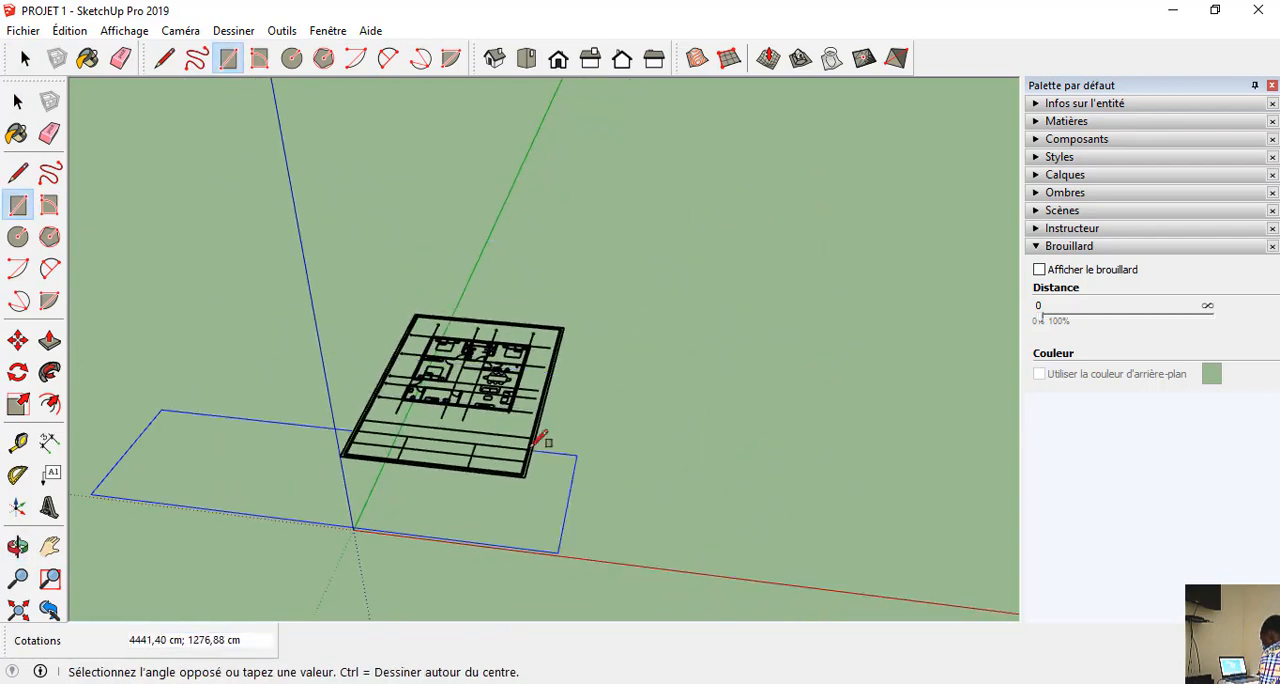
pyautogui.press('Escape')
# Draw a large rectangle on the ground around the origin, extending well beyond the raised plan on every side.
pyautogui.scroll(-2, 730, 226)
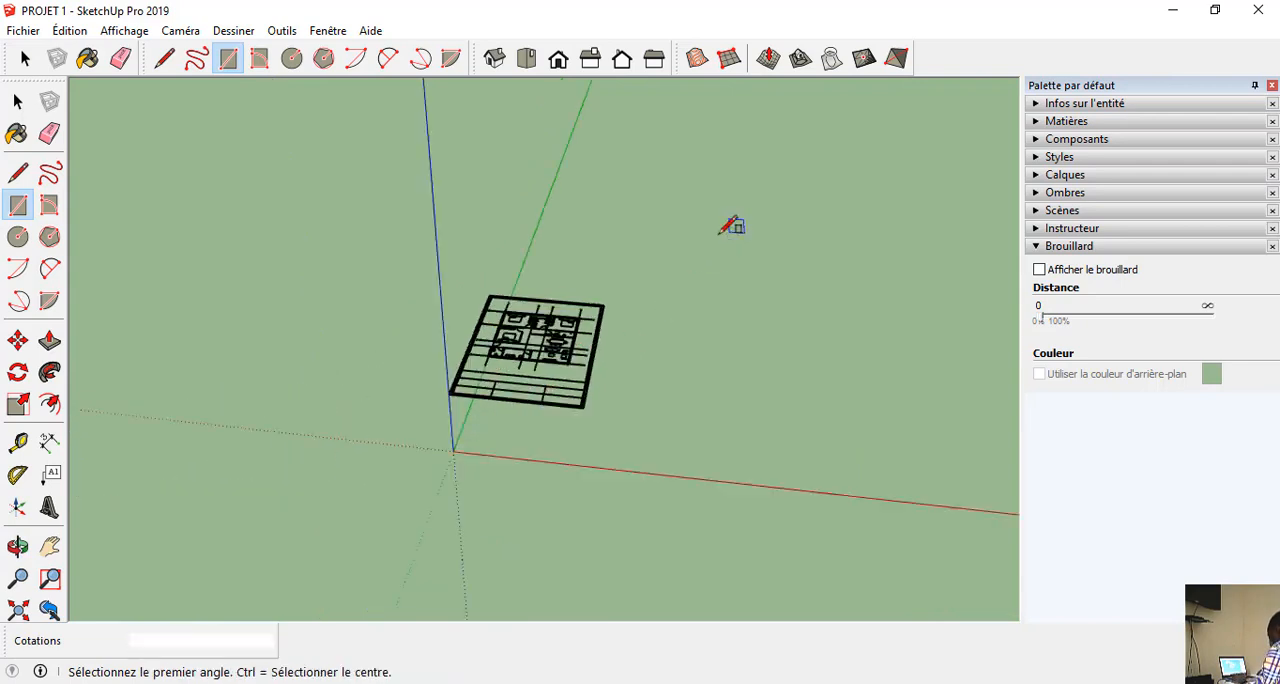
pyautogui.moveTo(729, 227); pyautogui.dragTo(698, 268, button='middle')
pyautogui.click(289, 141)
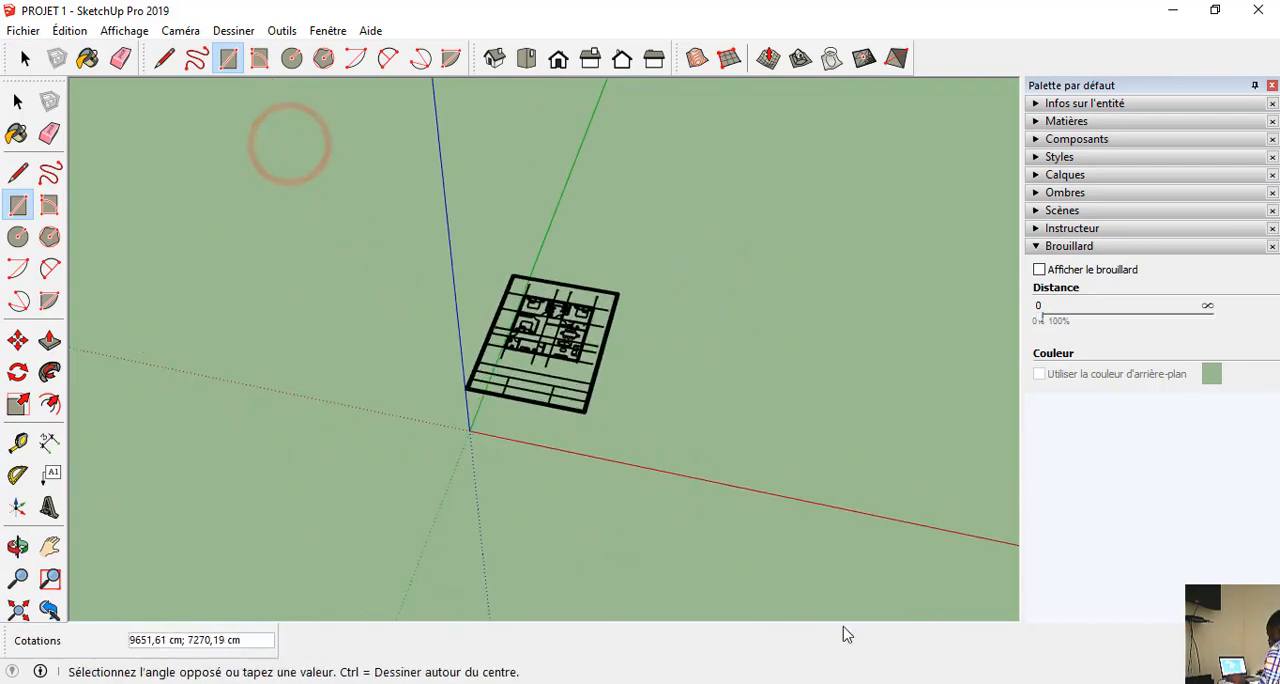
pyautogui.click(897, 605)
pyautogui.moveTo(843, 597); pyautogui.dragTo(300, 600, button='middle')
pyautogui.press('r')
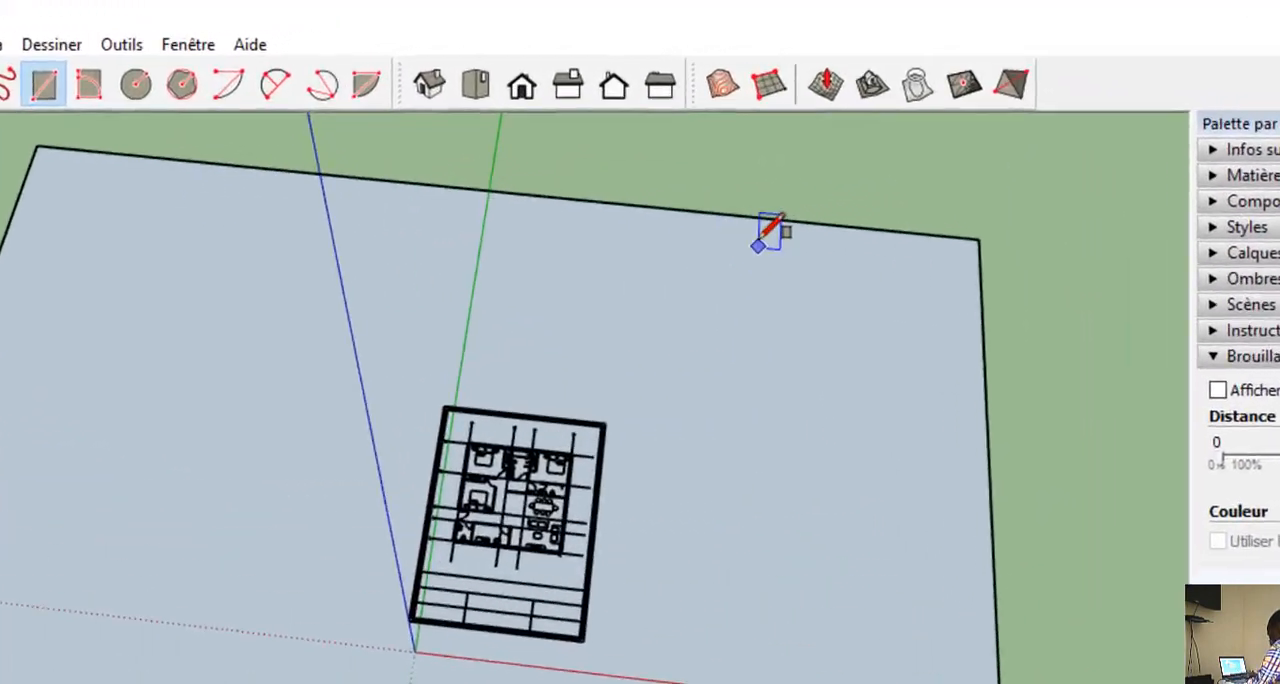
# Project the raised plan's lines onto the large ground rectangle with the Drape tool (Projeter).
pyautogui.click(982, 125)
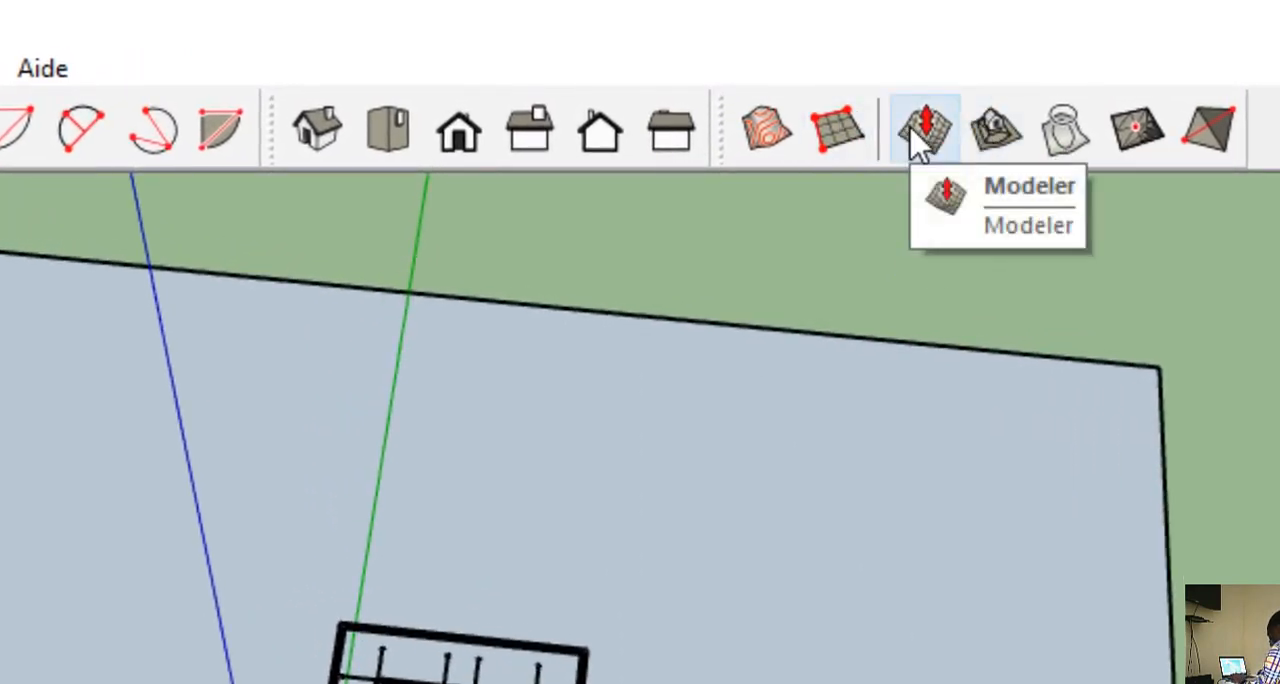
pyautogui.click(1065, 132)
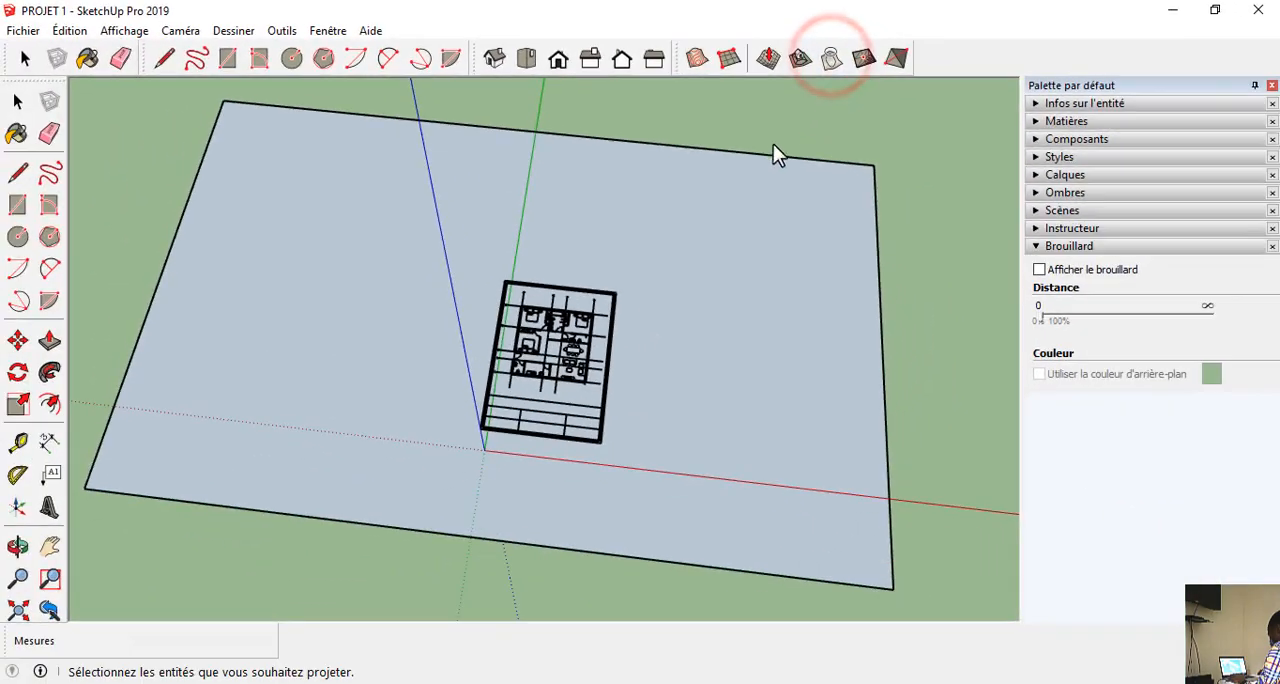
pyautogui.click(577, 343)
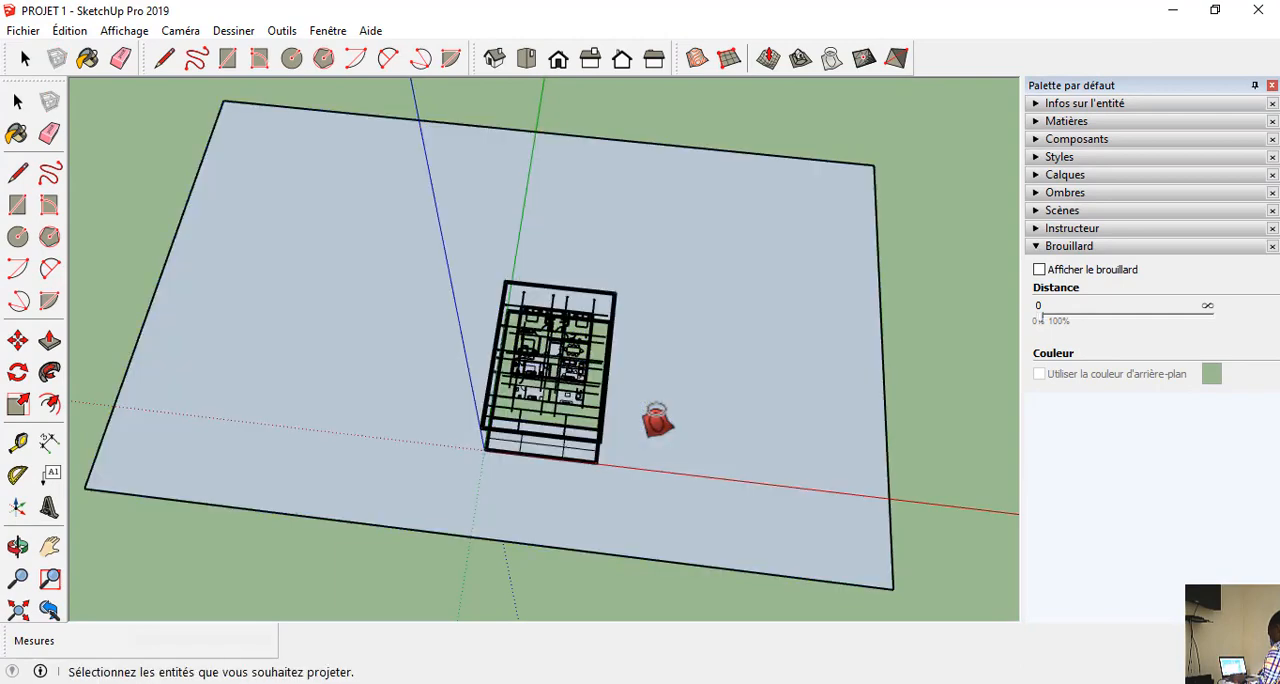
# Examine the projected plan on the ground rectangle from several angles and compare it with the raised plan.
pyautogui.scroll(6, 632, 449)
pyautogui.moveTo(609, 438); pyautogui.dragTo(465, 305, button='middle')
pyautogui.scroll(10, 491, 171)
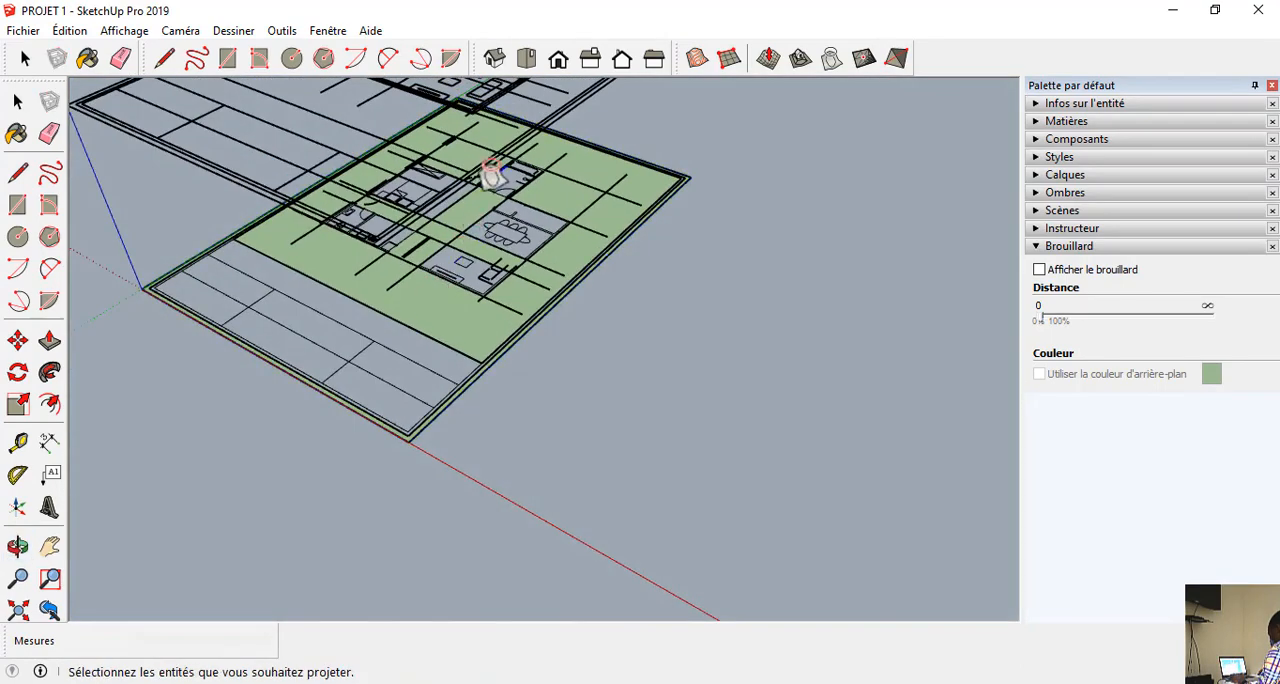
pyautogui.moveTo(651, 291); pyautogui.dragTo(400, 398, button='middle')
pyautogui.scroll(-6, 634, 289)
pyautogui.moveTo(567, 285); pyautogui.dragTo(766, 6, button='middle')
pyautogui.moveTo(500, 450); pyautogui.dragTo(471, 614, button='middle')
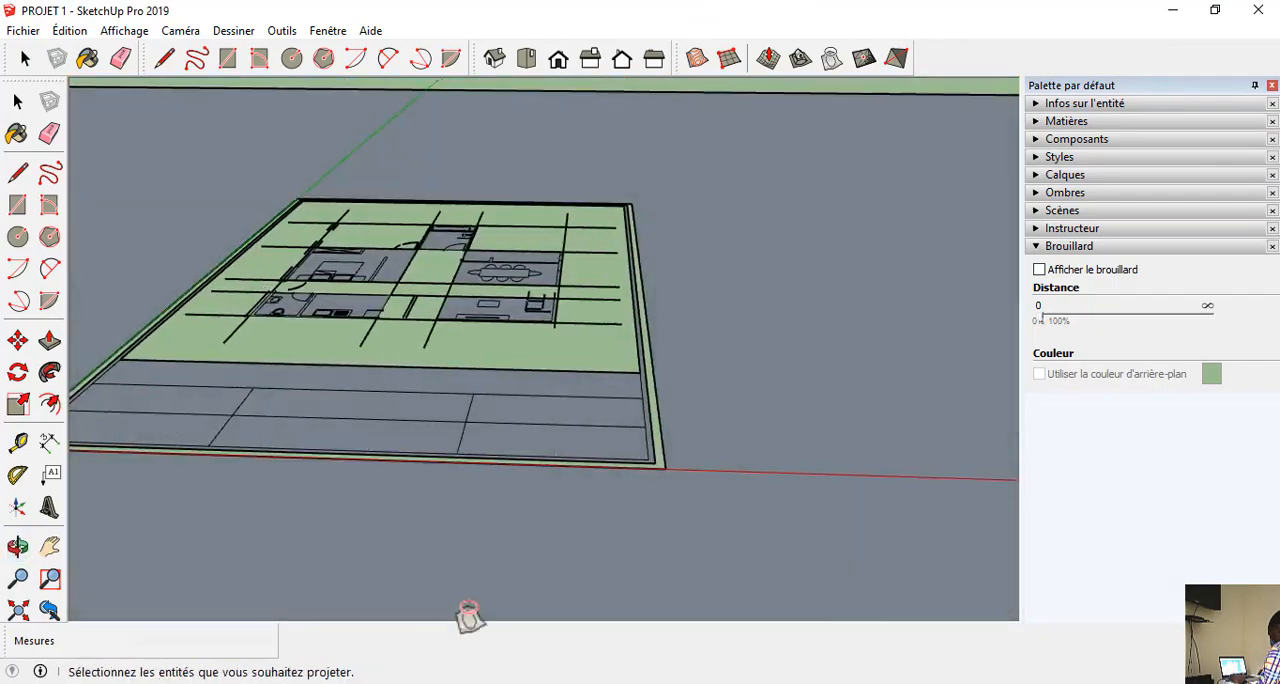
pyautogui.scroll(-4, 540, 445)
pyautogui.moveTo(557, 431)
pyautogui.mouseDown(button='middle')
pyautogui.moveTo(557, 600)
pyautogui.moveTo(500, 549)
pyautogui.moveTo(349, 603)
pyautogui.moveTo(520, 466)
pyautogui.moveTo(235, 315)
pyautogui.moveTo(245, 327)
pyautogui.mouseUp(button='middle')
pyautogui.scroll(1, 531, 577)
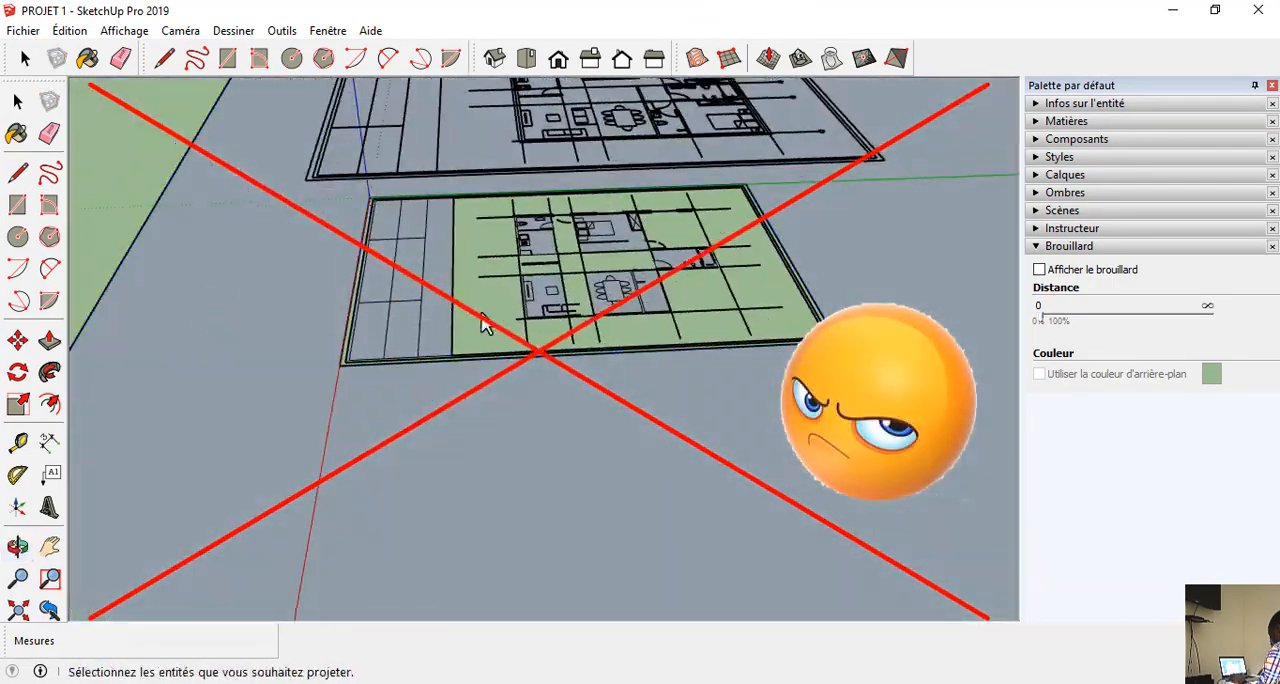
pyautogui.moveTo(483, 323); pyautogui.dragTo(449, 509, button='middle')
pyautogui.scroll(3, 487, 437)
pyautogui.moveTo(487, 437); pyautogui.dragTo(680, 356, button='middle')
pyautogui.scroll(-6, 672, 351)
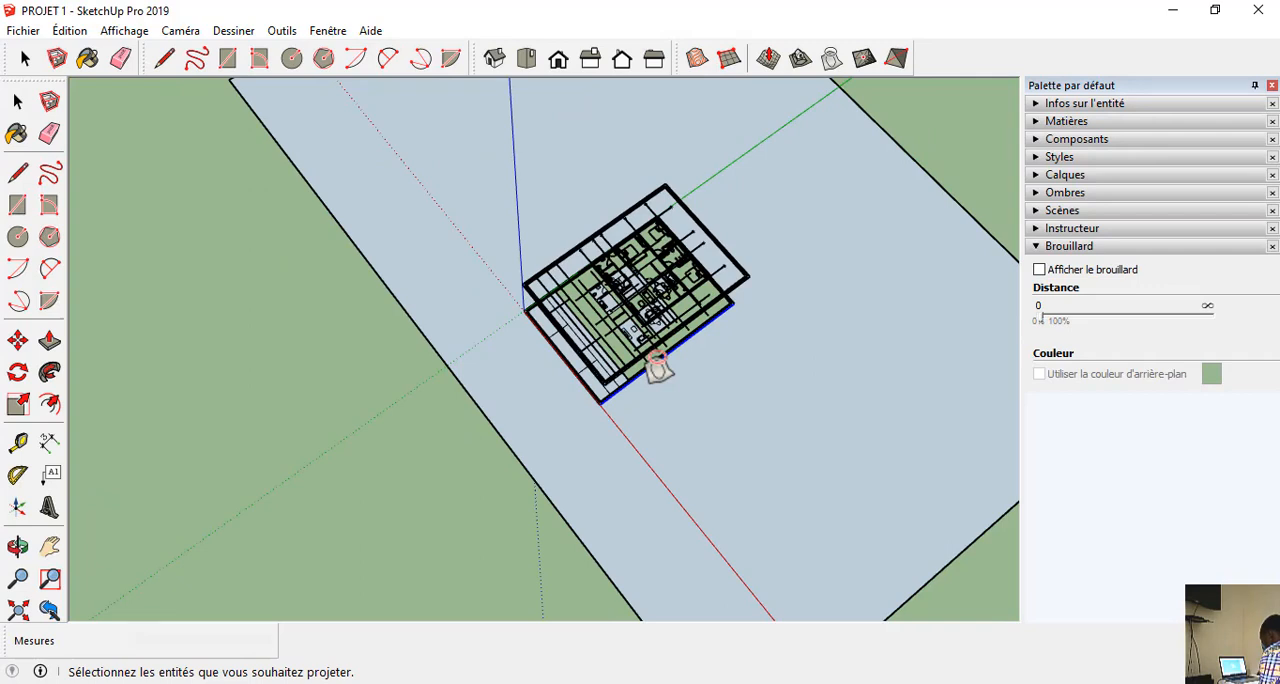
pyautogui.scroll(-3, 660, 372)
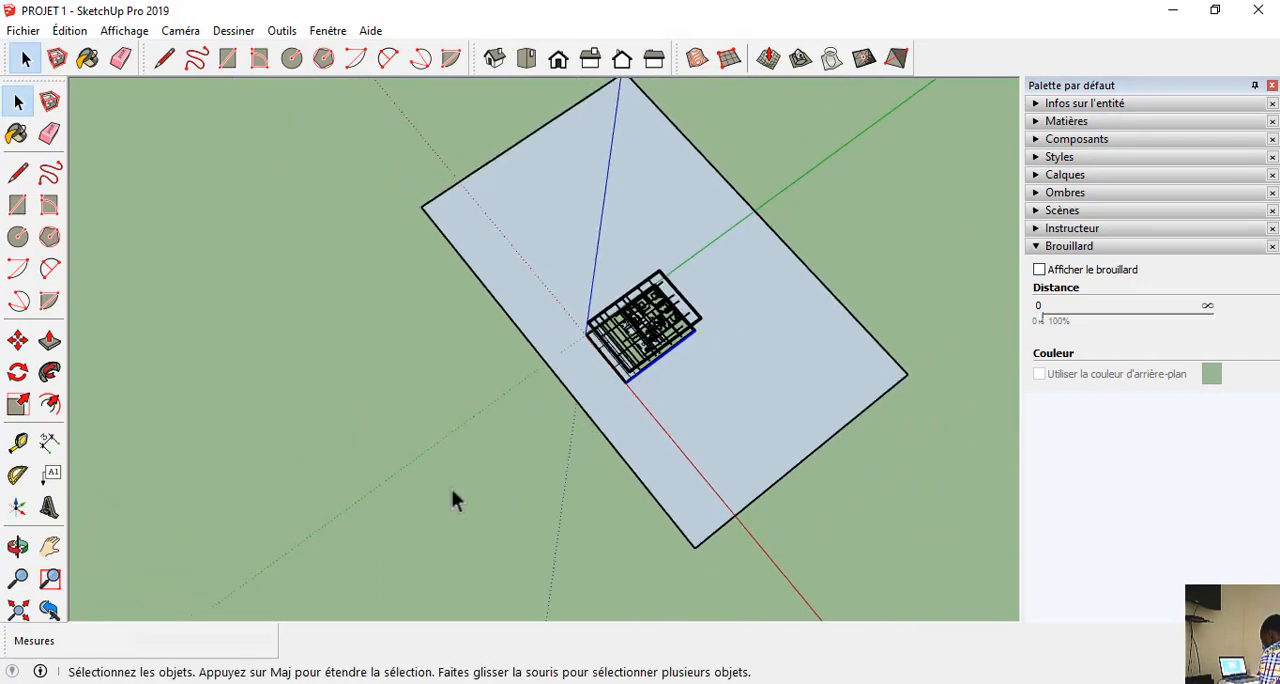
# Undo the projection of the plan onto the ground rectangle.
pyautogui.click(457, 430)
pyautogui.scroll(5, 457, 430)
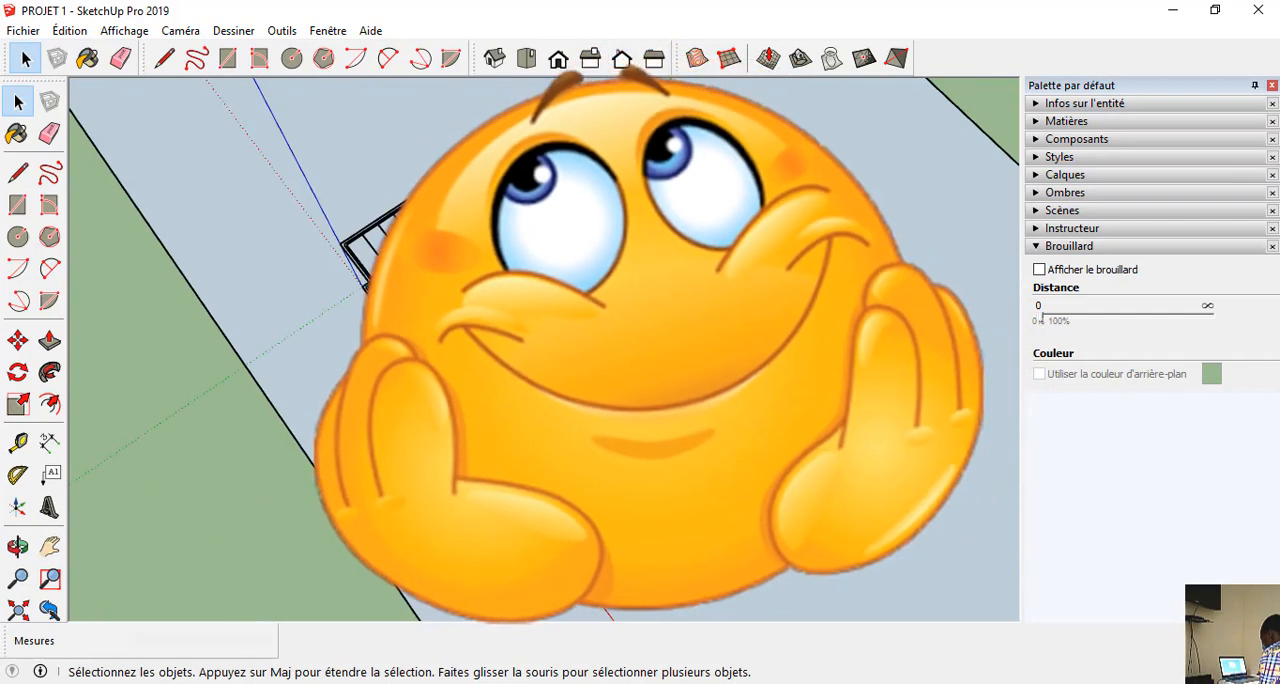
pyautogui.moveTo(530, 365); pyautogui.dragTo(671, 233, button='middle')
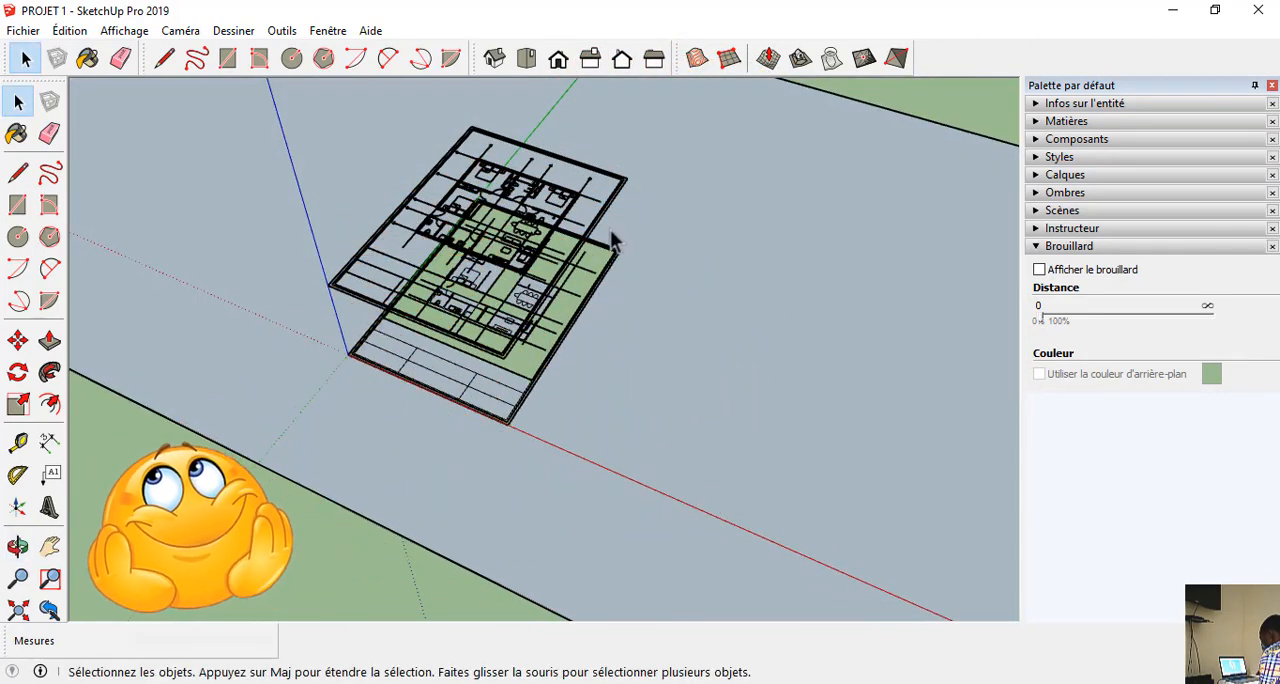
pyautogui.hotkey('ctrl', 'z')
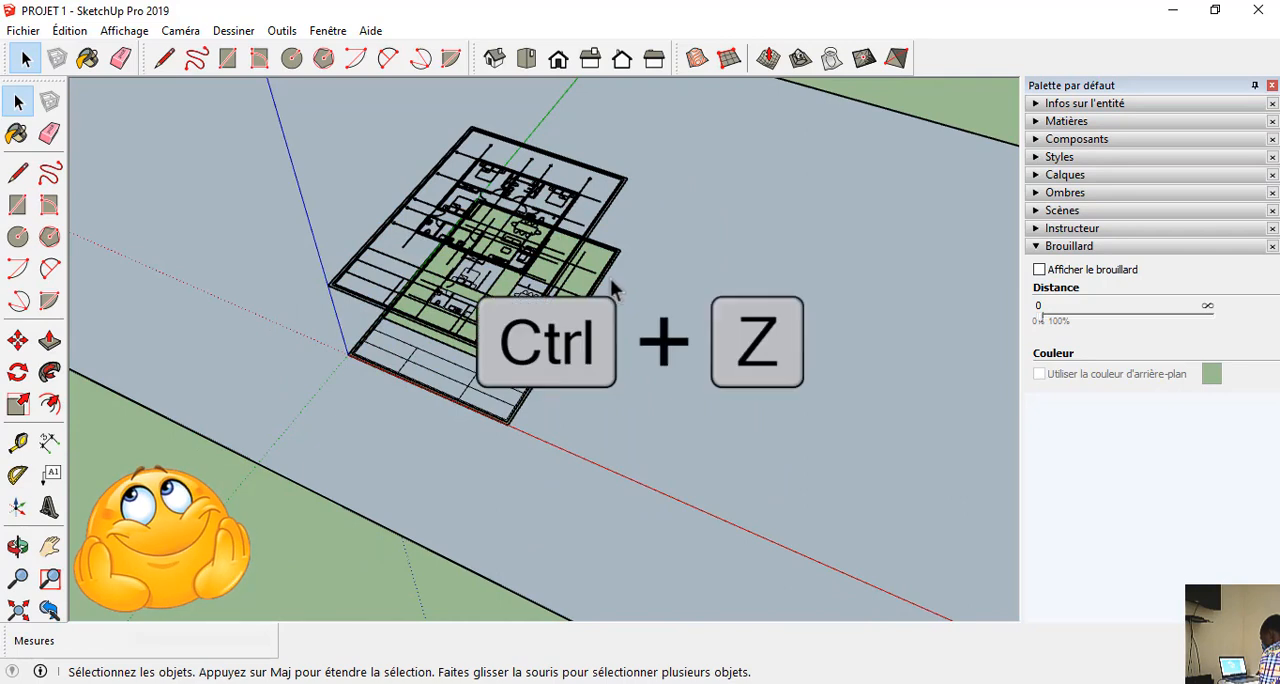
pyautogui.hotkey('ctrl', 'z')
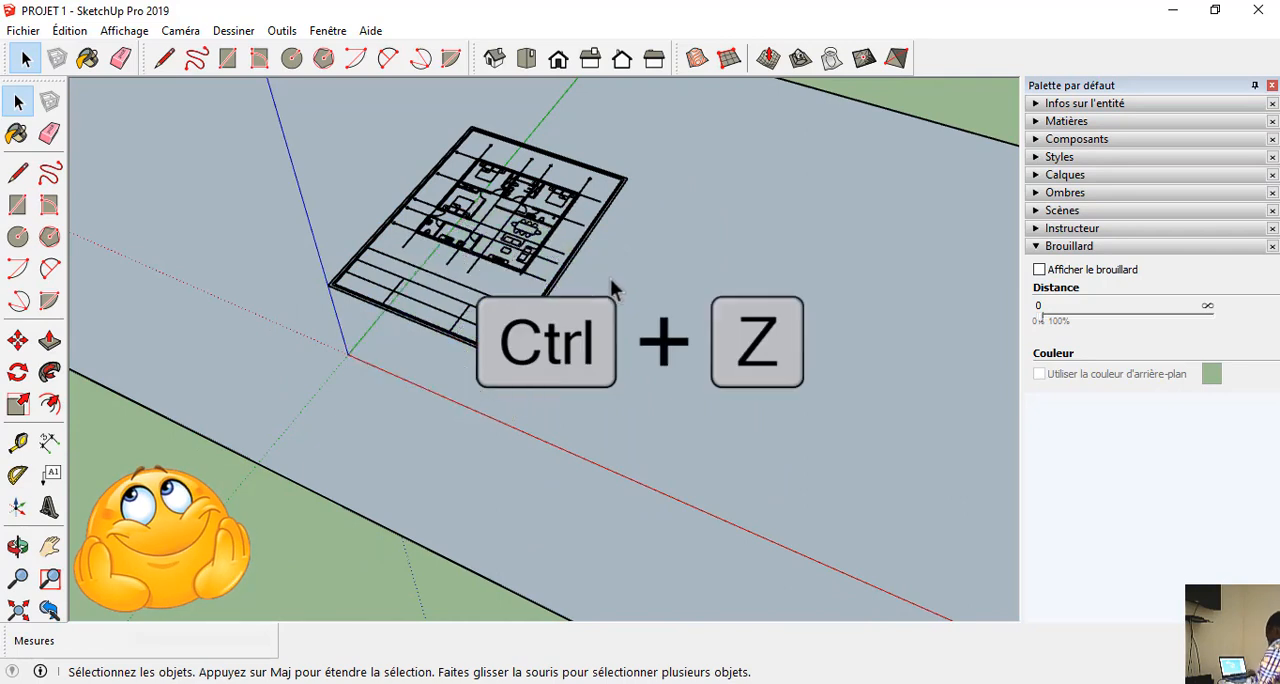
pyautogui.scroll(6, 554, 288)
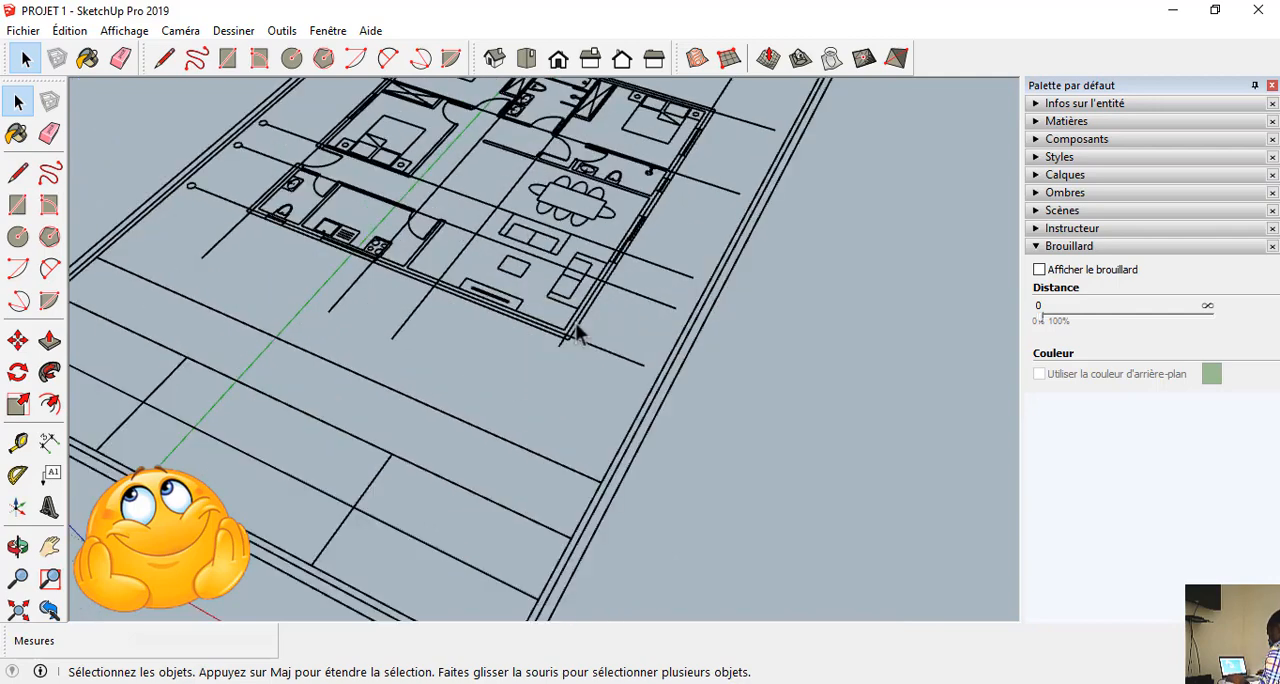
pyautogui.click(568, 343)
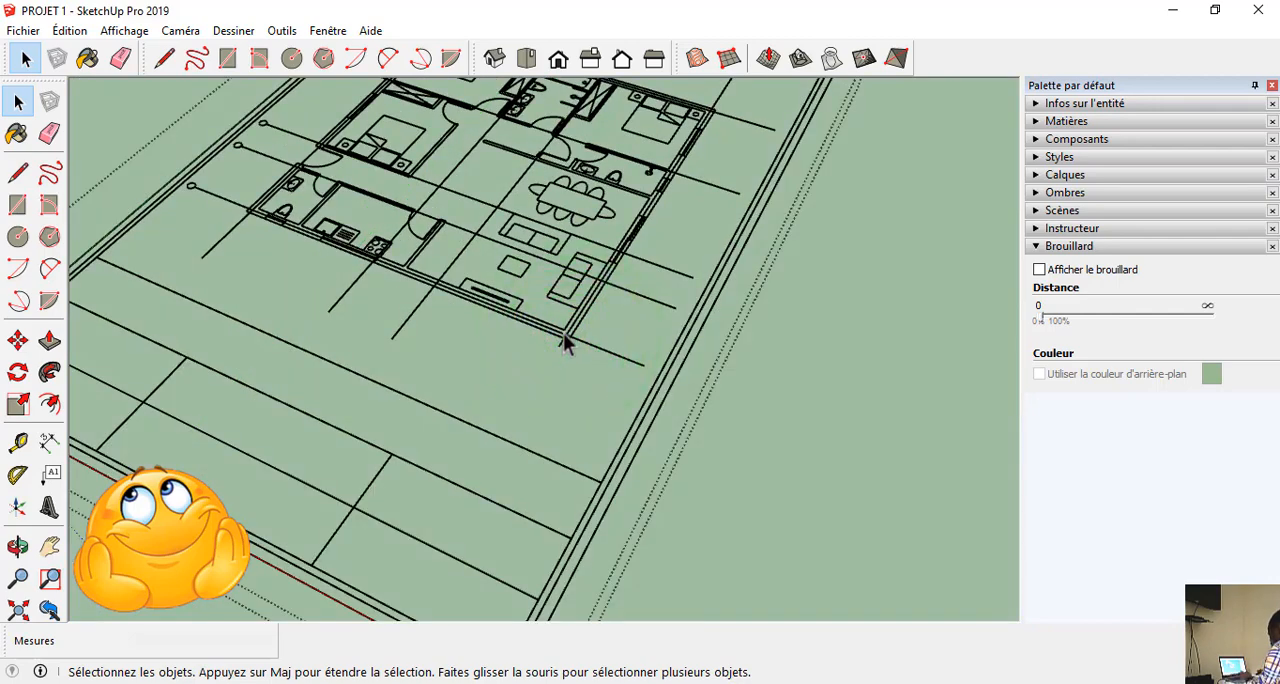
pyautogui.scroll(-10, 565, 340)
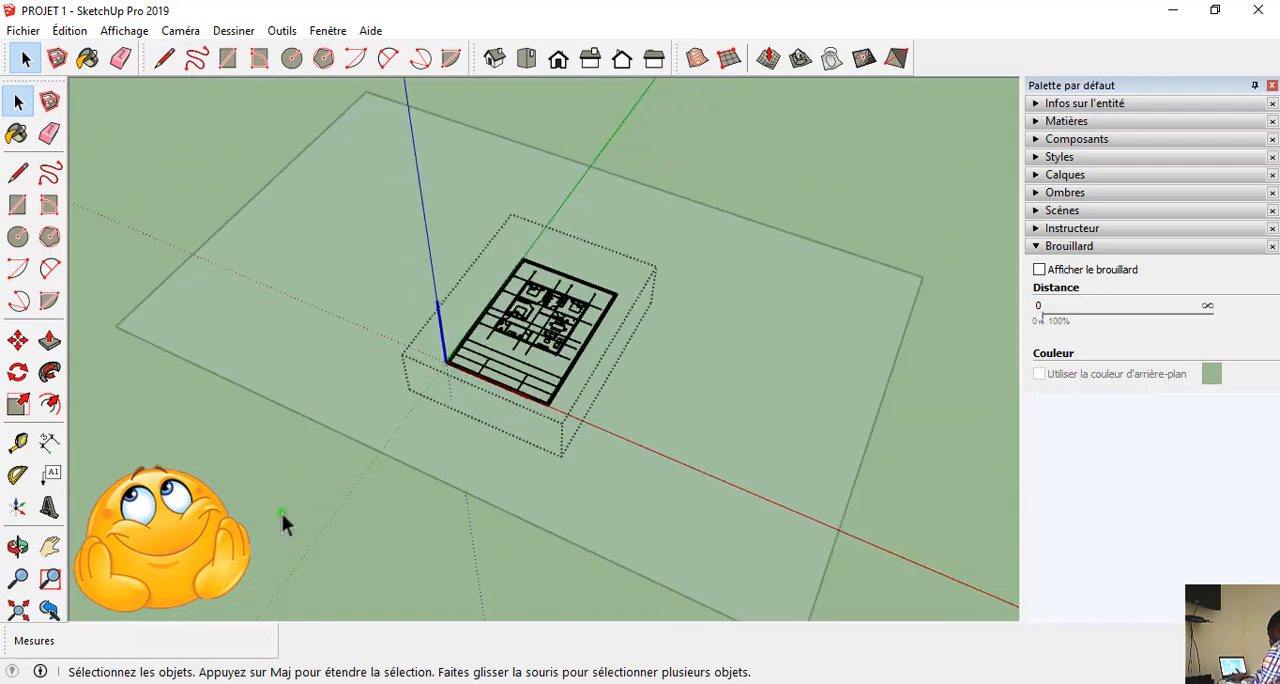
pyautogui.click(281, 513)
# Open the imported plan for editing and delete the title block with its frame around the floor plan.
pyautogui.scroll(5, 527, 362)
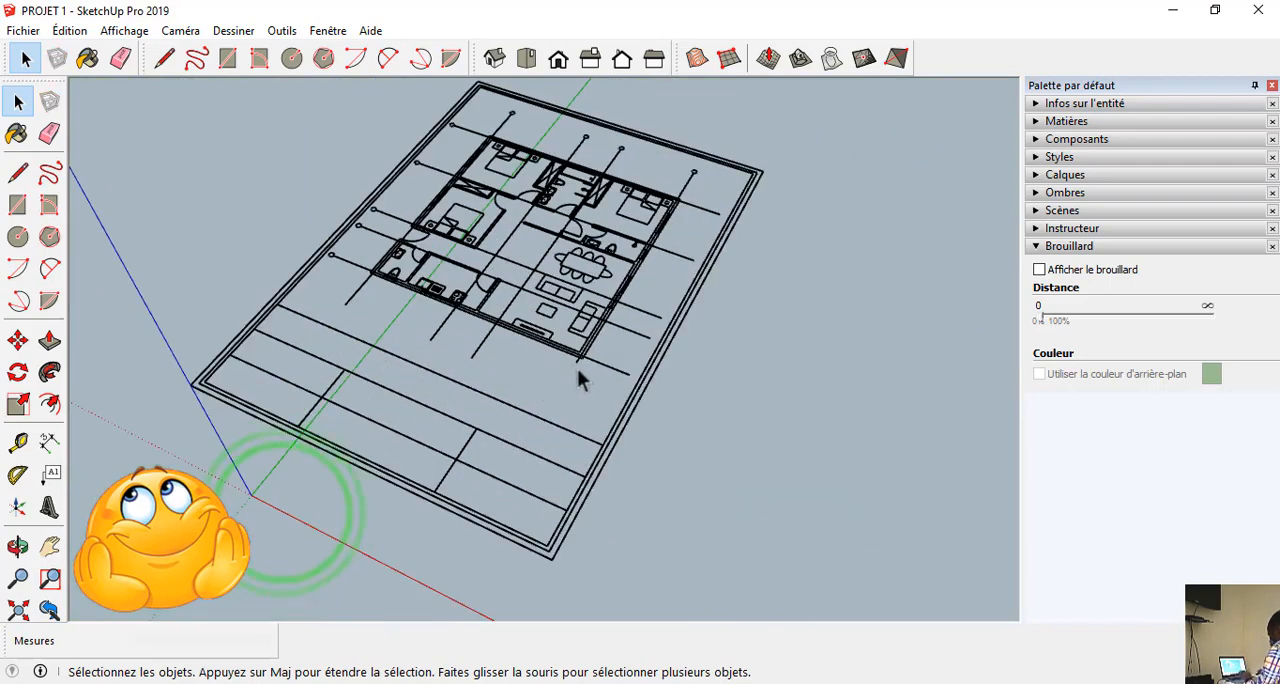
pyautogui.click(591, 476)
pyautogui.moveTo(528, 448); pyautogui.dragTo(486, 405, button='middle')
pyautogui.click(486, 405)
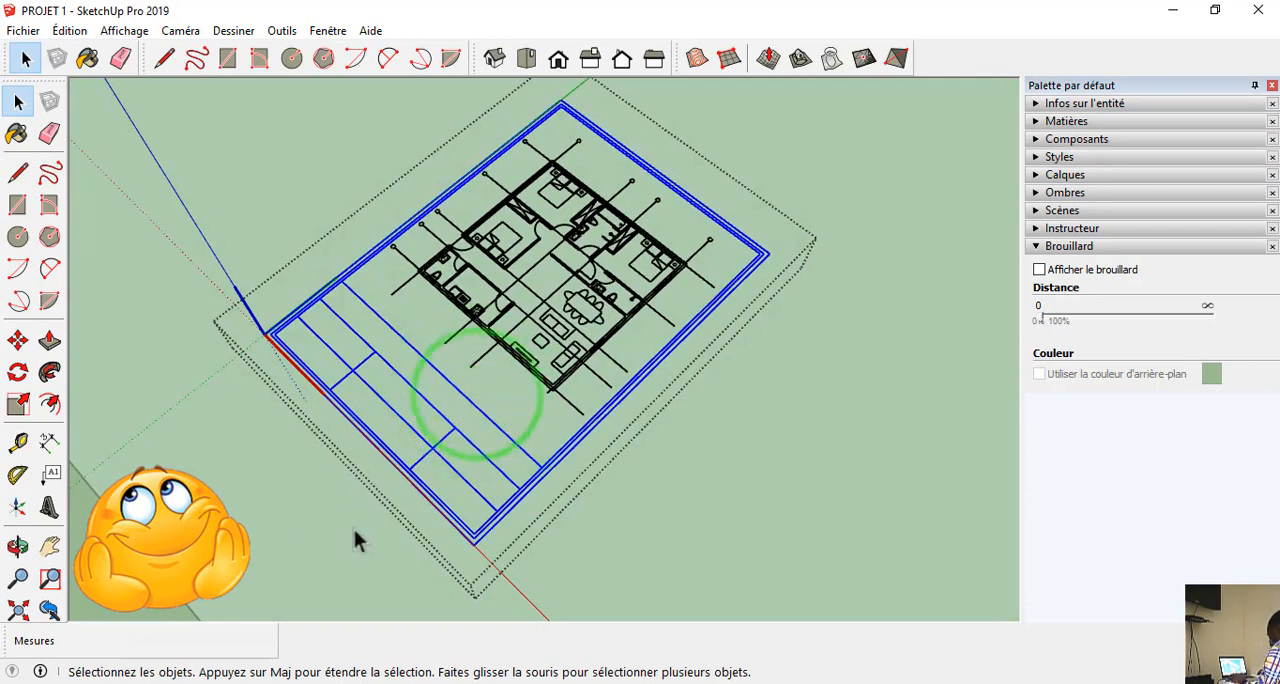
pyautogui.press('Delete')
pyautogui.moveTo(354, 529); pyautogui.dragTo(405, 205, button='middle')
pyautogui.moveTo(403, 155); pyautogui.dragTo(322, 250)
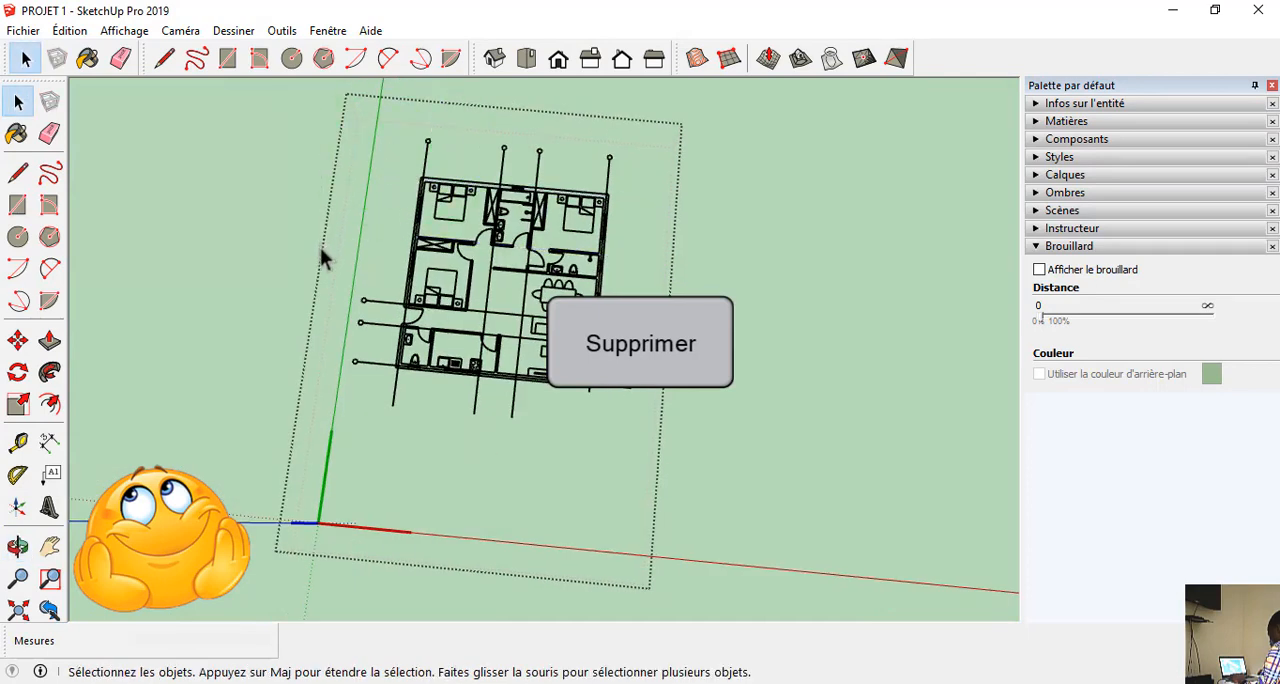
# Erase the grid axis lines and their end bubbles around the floor plan.
pyautogui.press('e')
pyautogui.moveTo(363, 300); pyautogui.dragTo(339, 373)
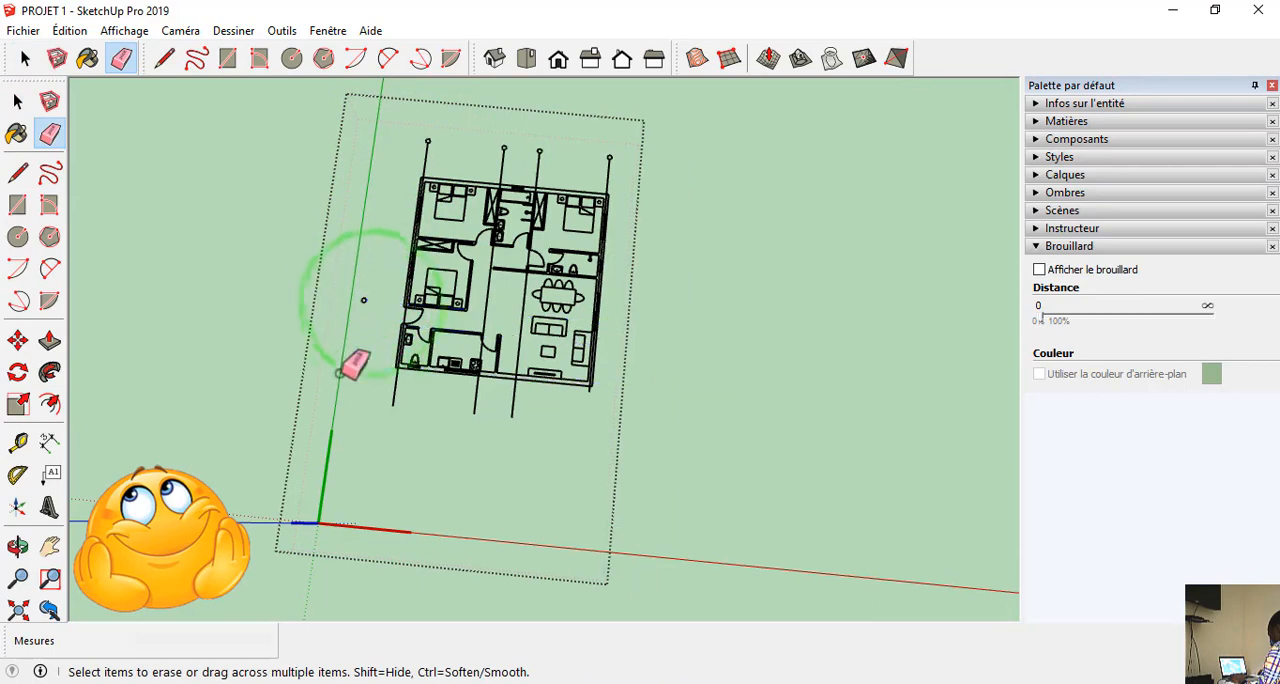
pyautogui.moveTo(369, 278)
pyautogui.mouseDown()
pyautogui.moveTo(408, 360)
pyautogui.moveTo(516, 404)
pyautogui.mouseUp()
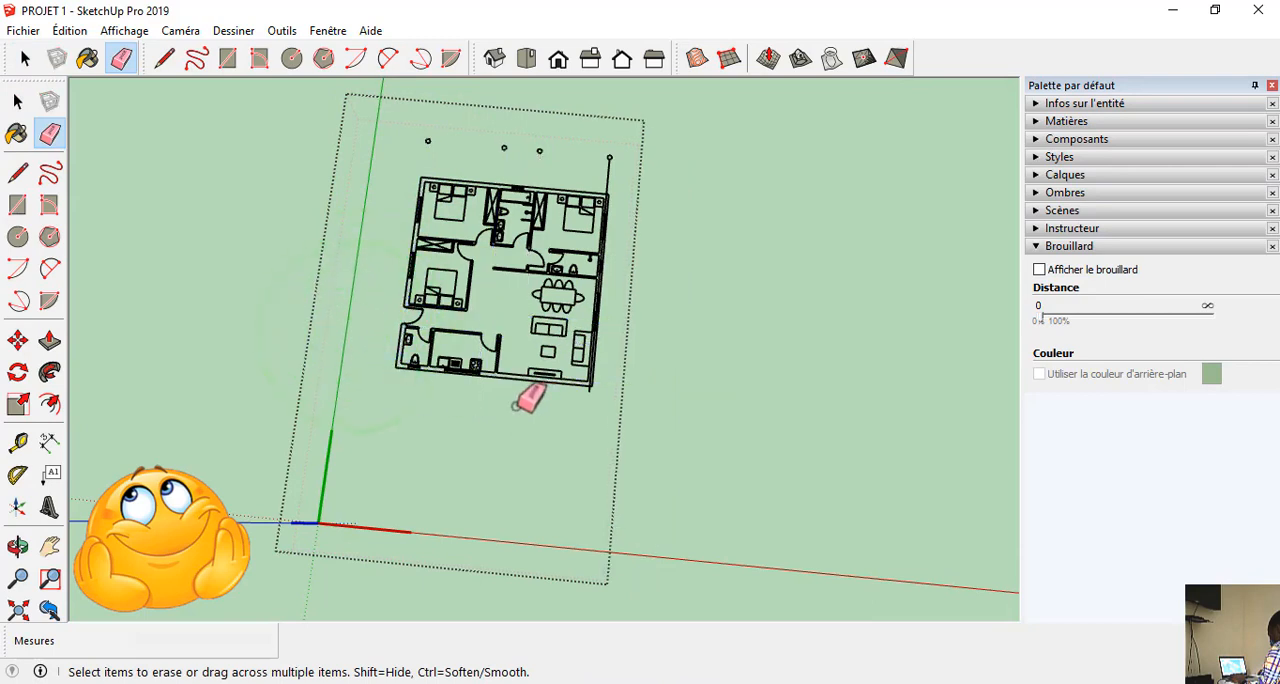
pyautogui.scroll(2, 422, 168)
pyautogui.moveTo(517, 148); pyautogui.dragTo(594, 158)
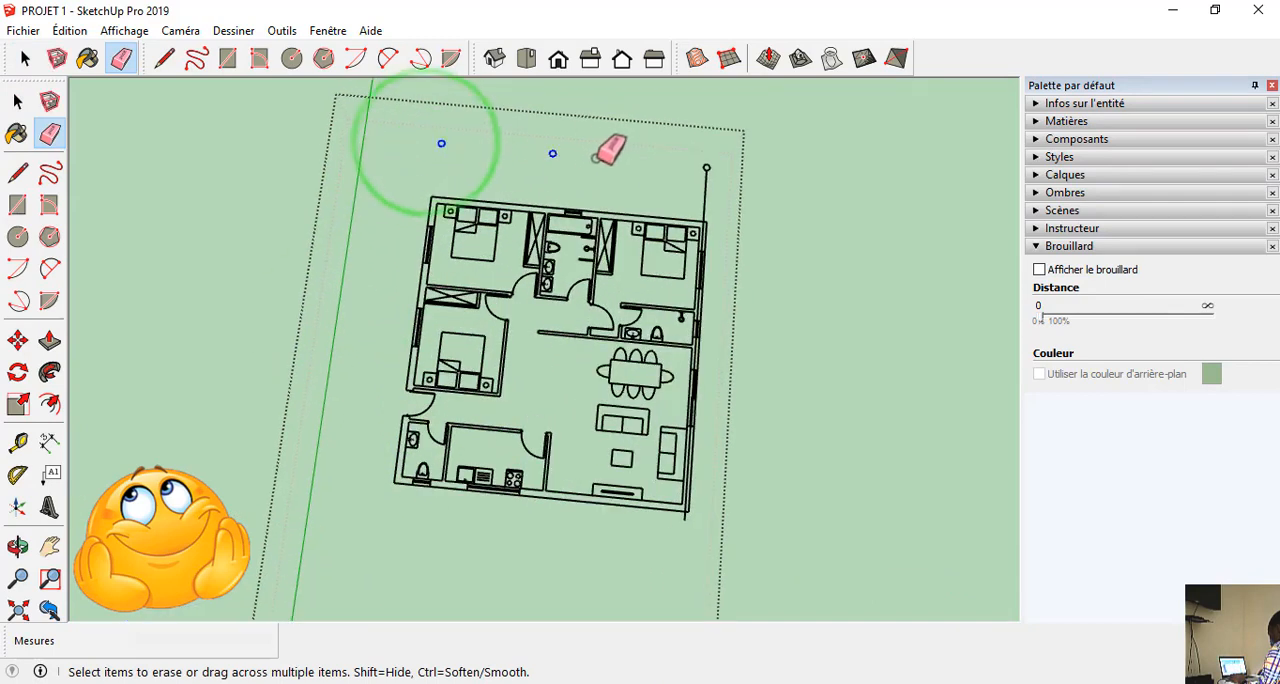
pyautogui.moveTo(705, 169); pyautogui.dragTo(737, 172)
pyautogui.scroll(-2, 634, 538)
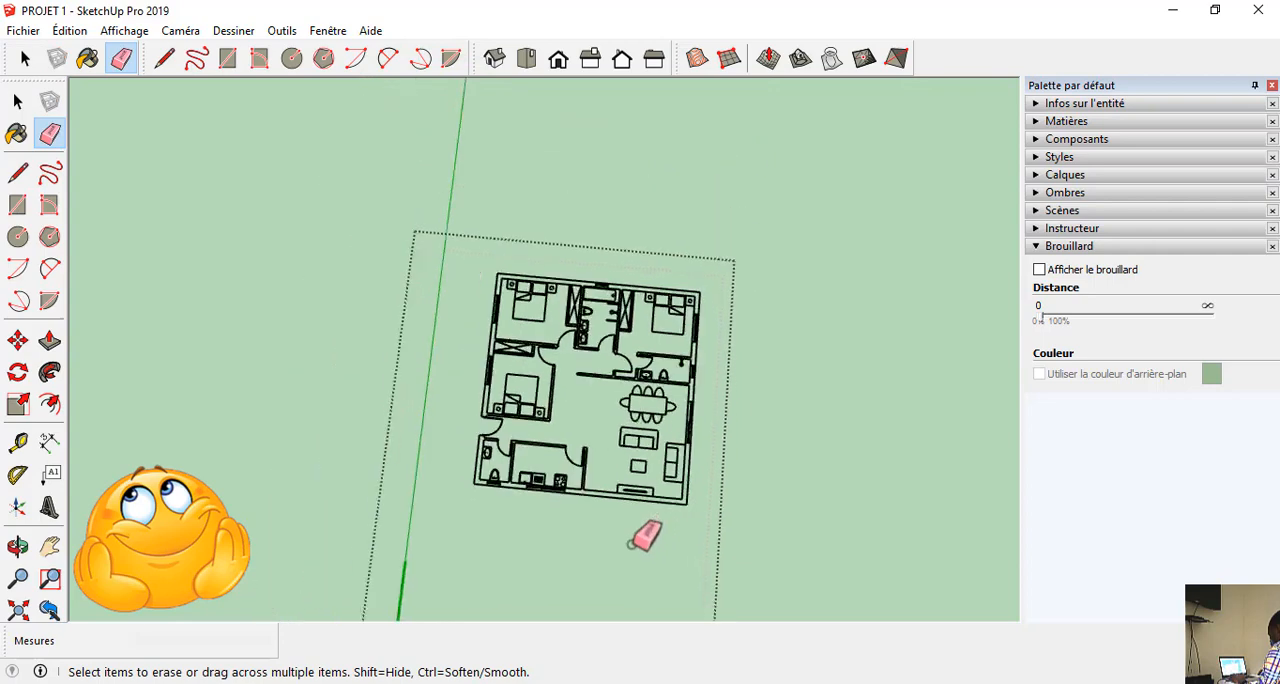
# Erase the dining set, sofas, coffee table and TV unit in the living room, and the window in its outer wall.
pyautogui.moveTo(632, 538); pyautogui.dragTo(600, 502, button='middle')
pyautogui.scroll(4, 602, 500)
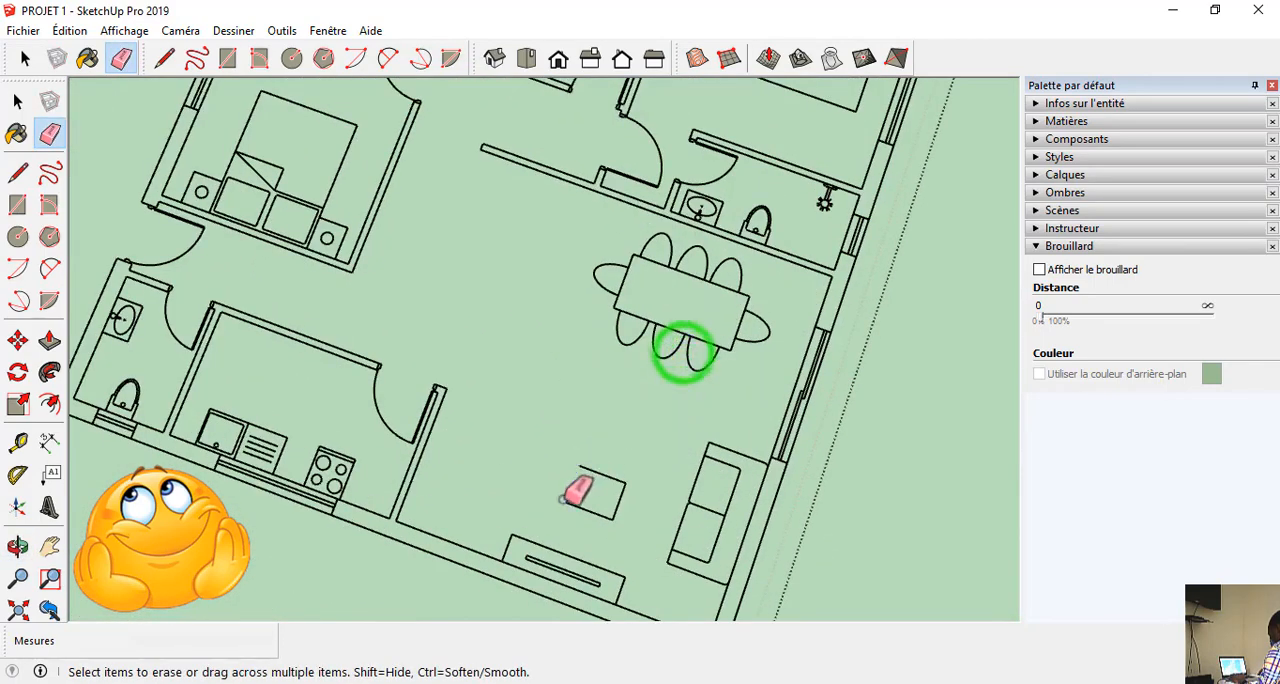
pyautogui.moveTo(634, 466); pyautogui.dragTo(598, 524)
pyautogui.moveTo(609, 471); pyautogui.dragTo(594, 514)
pyautogui.moveTo(668, 523); pyautogui.dragTo(700, 513)
pyautogui.moveTo(627, 576); pyautogui.dragTo(611, 575)
pyautogui.moveTo(511, 541)
pyautogui.mouseDown()
pyautogui.moveTo(539, 565)
pyautogui.moveTo(525, 555)
pyautogui.mouseUp()
pyautogui.click(524, 557)
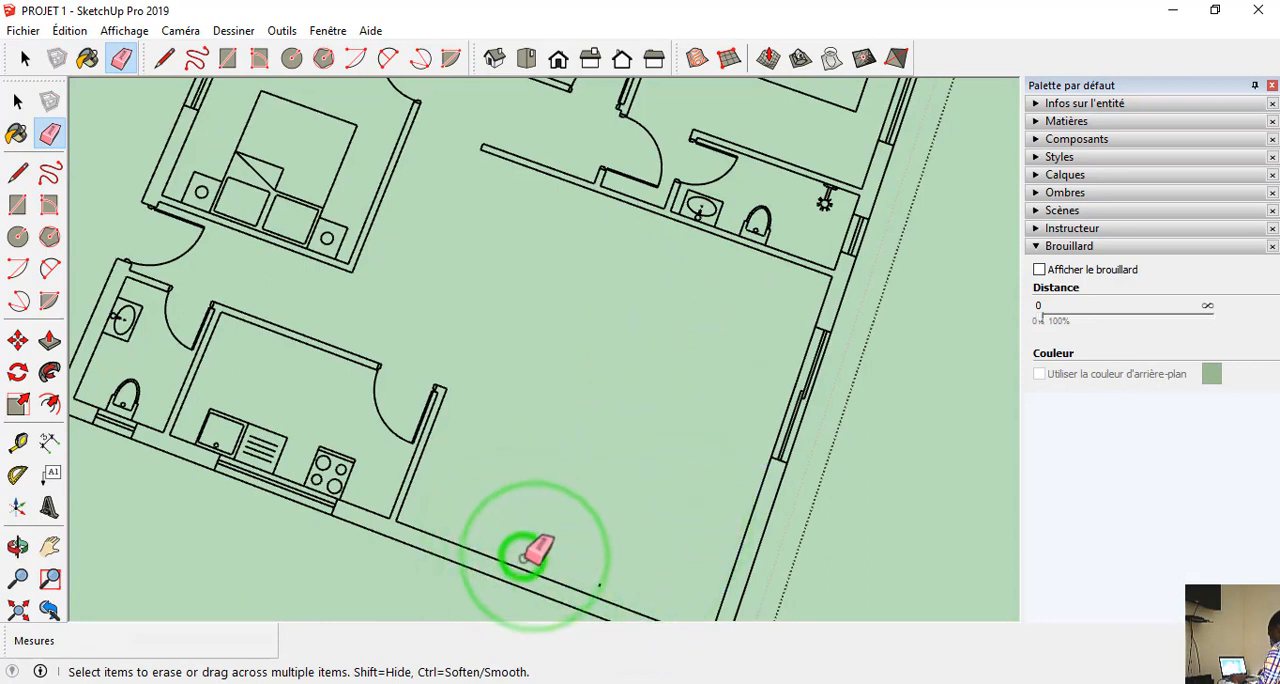
pyautogui.moveTo(598, 577); pyautogui.dragTo(602, 585)
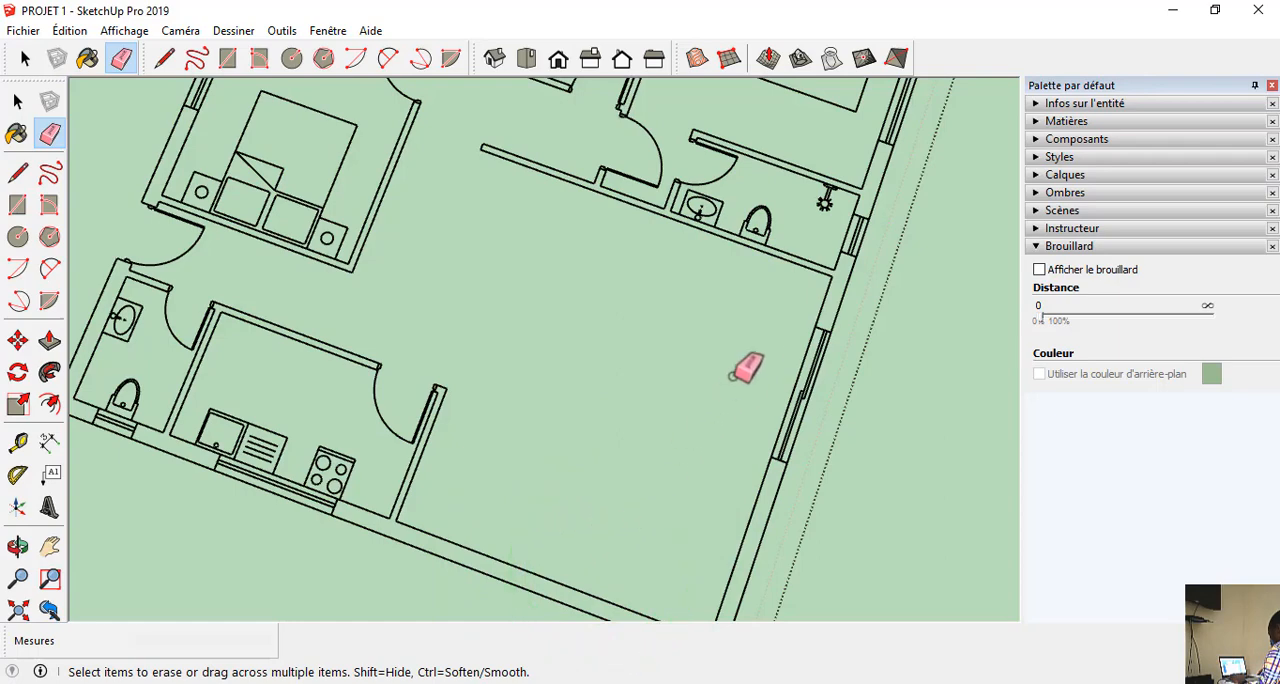
pyautogui.moveTo(733, 376)
pyautogui.mouseDown()
pyautogui.moveTo(838, 367)
pyautogui.moveTo(804, 397)
pyautogui.mouseUp()
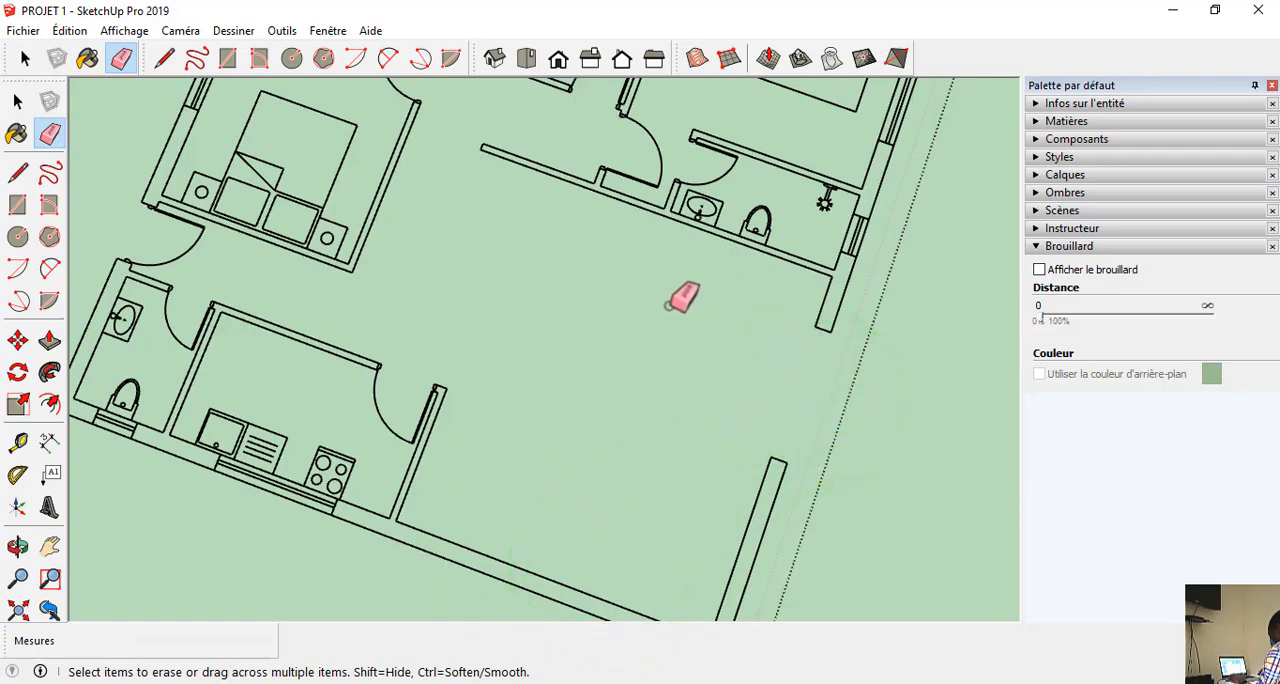
# Erase the stove, the sink and the window of the kitchen.
pyautogui.scroll(-3, 671, 303)
pyautogui.scroll(3, 190, 508)
pyautogui.scroll(-3, 638, 354)
pyautogui.scroll(3, 722, 300)
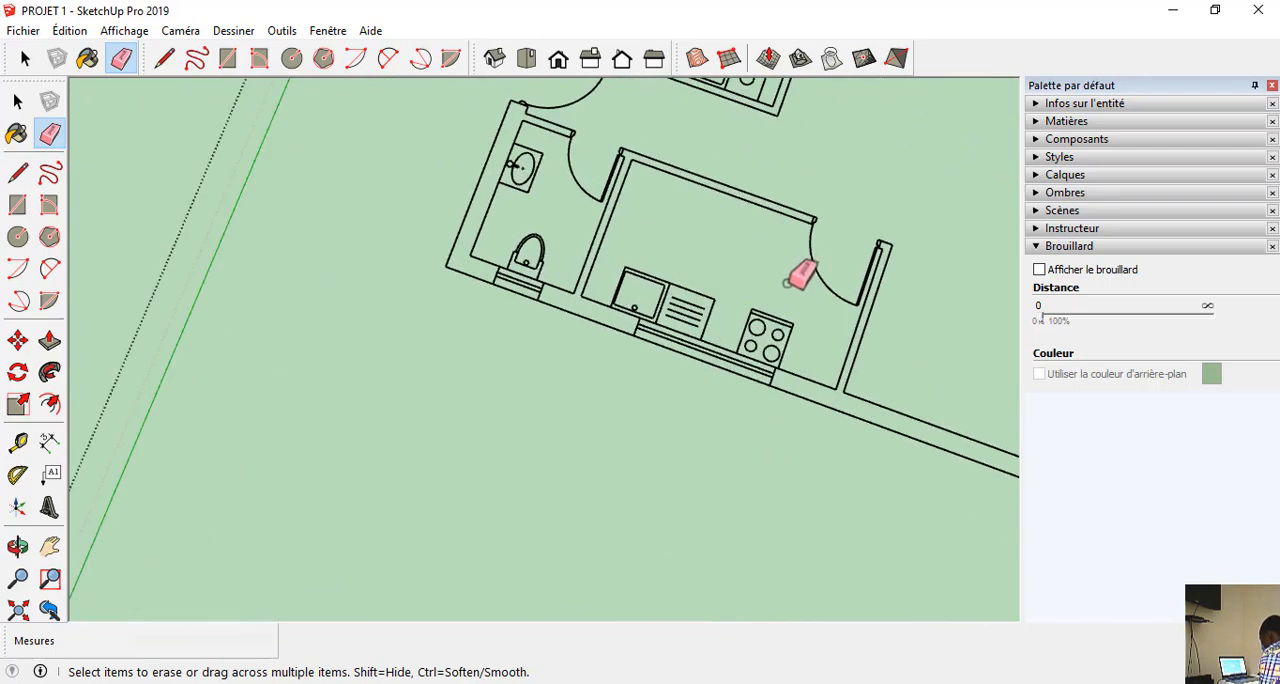
pyautogui.moveTo(757, 322); pyautogui.dragTo(750, 320)
pyautogui.moveTo(748, 317); pyautogui.dragTo(707, 388)
pyautogui.moveTo(686, 289); pyautogui.dragTo(674, 322)
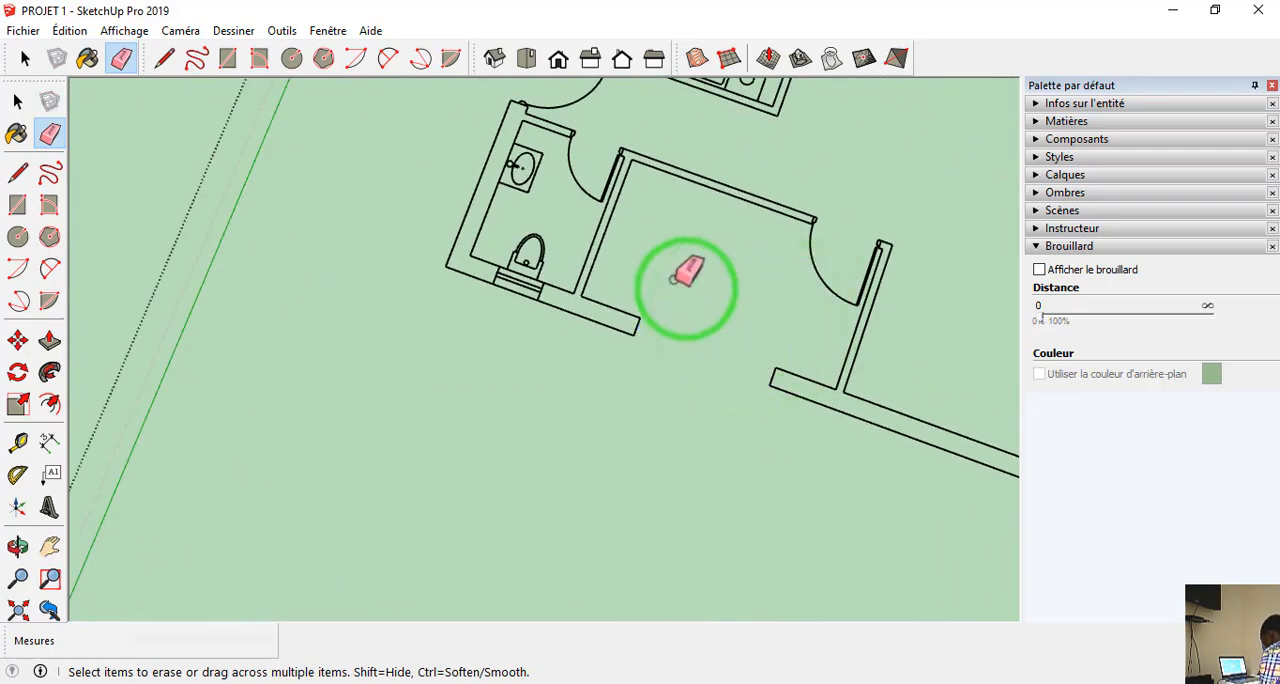
# Erase the toilet, washbasin, window and door of the small washroom beside the kitchen.
pyautogui.moveTo(554, 265)
pyautogui.mouseDown()
pyautogui.moveTo(530, 246)
pyautogui.moveTo(518, 286)
pyautogui.moveTo(536, 237)
pyautogui.mouseUp()
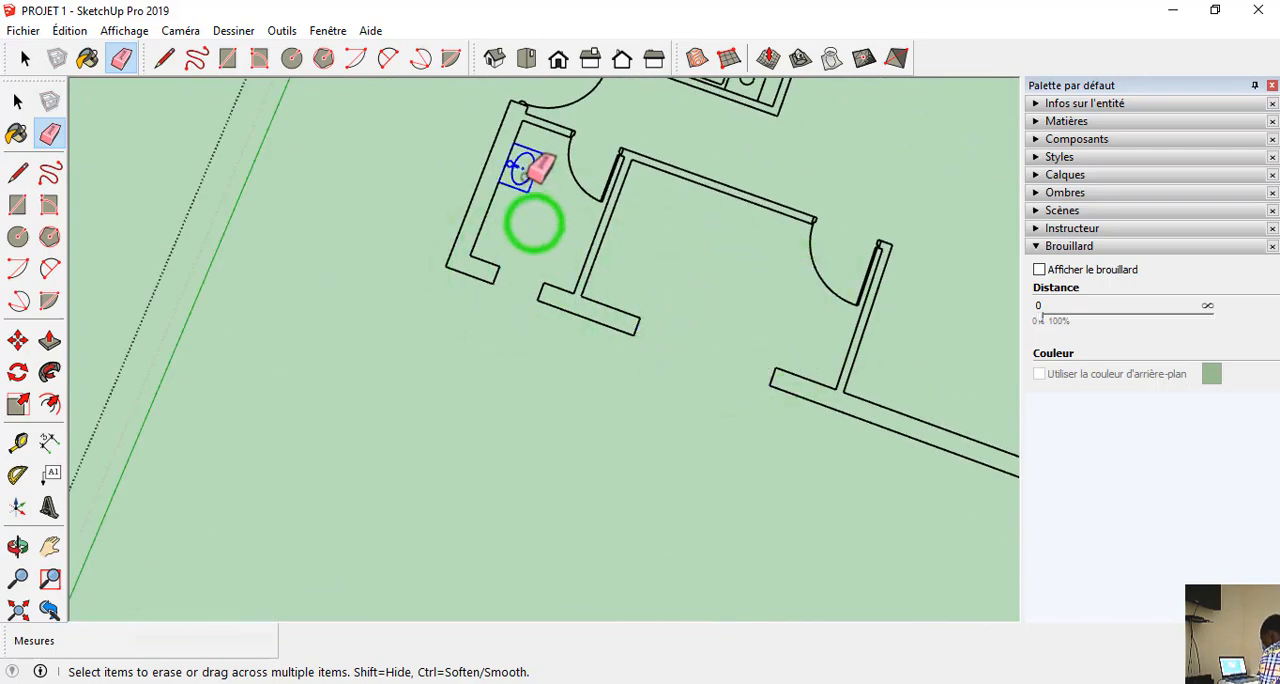
pyautogui.moveTo(523, 176); pyautogui.dragTo(510, 258)
pyautogui.scroll(-2, 510, 258)
pyautogui.scroll(3, 548, 242)
pyautogui.moveTo(590, 155); pyautogui.dragTo(535, 257)
pyautogui.scroll(-4, 533, 262)
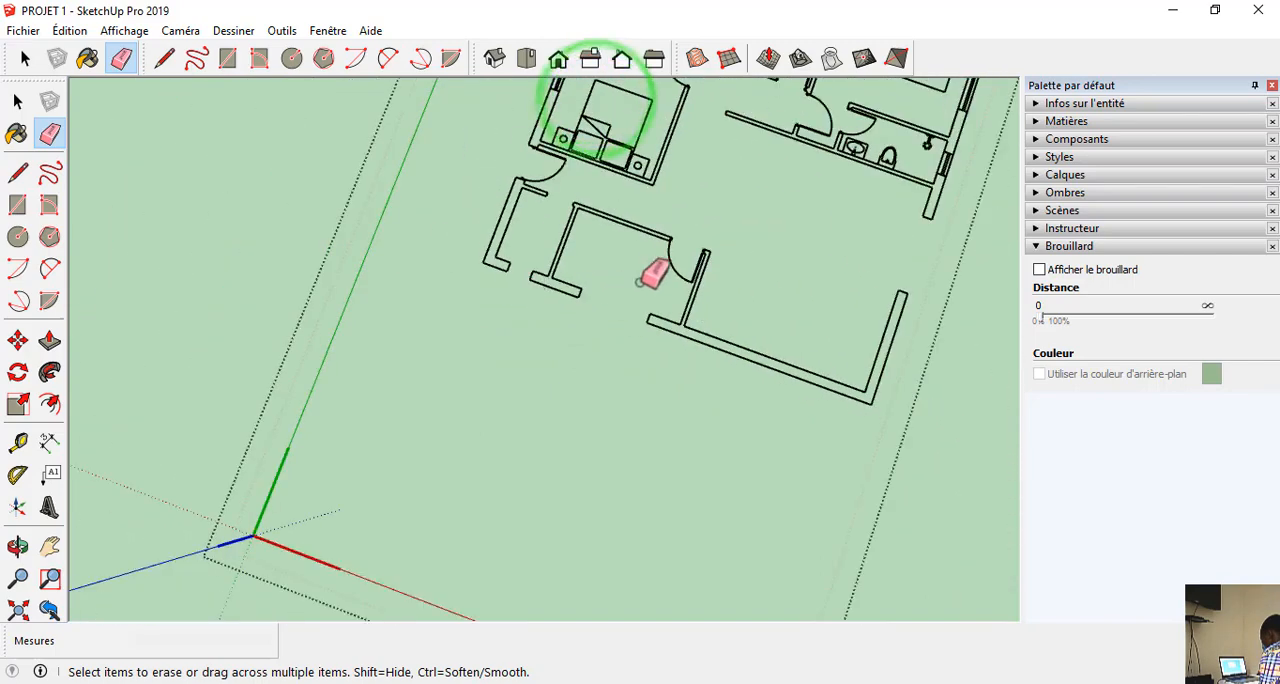
# Erase the kitchen door and the entrance door next to the small washroom.
pyautogui.scroll(2, 672, 260)
pyautogui.moveTo(686, 236); pyautogui.dragTo(650, 310)
pyautogui.scroll(-3, 645, 309)
pyautogui.scroll(3, 580, 205)
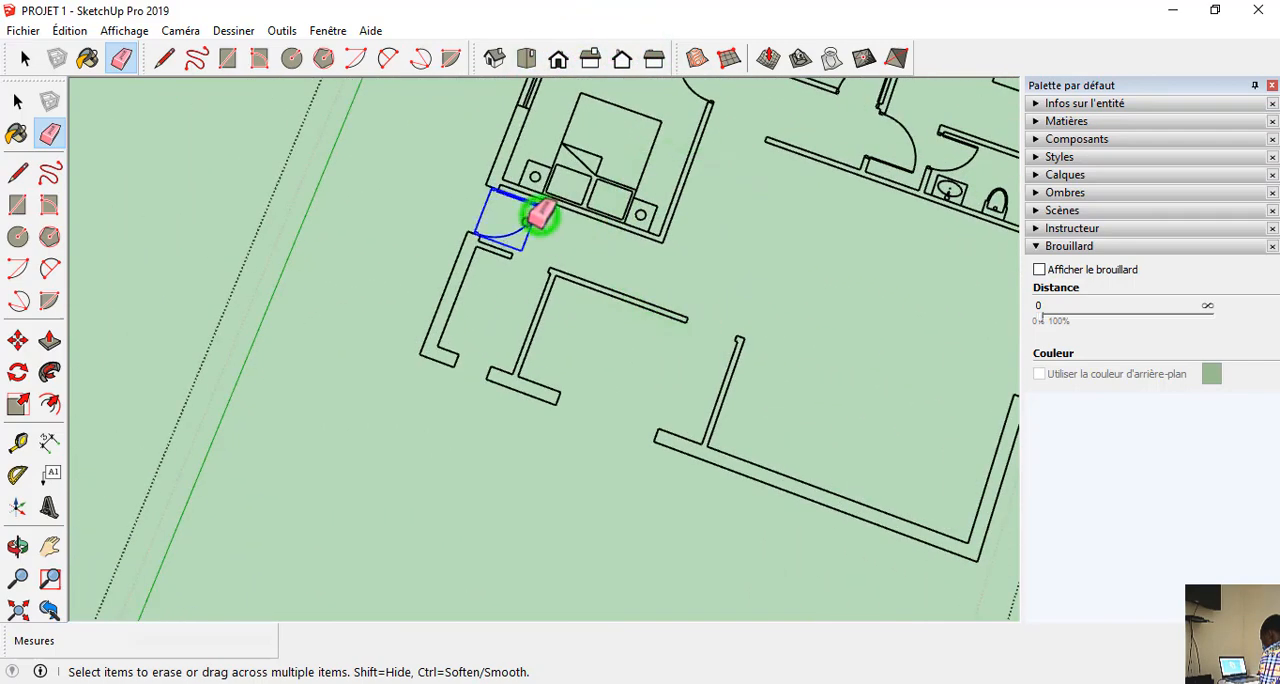
pyautogui.moveTo(527, 222); pyautogui.dragTo(525, 224)
# Erase the bed with its nightstands, the window and the wardrobe of the bedroom next to the entrance.
pyautogui.moveTo(623, 149); pyautogui.dragTo(629, 190)
pyautogui.scroll(-3, 630, 330)
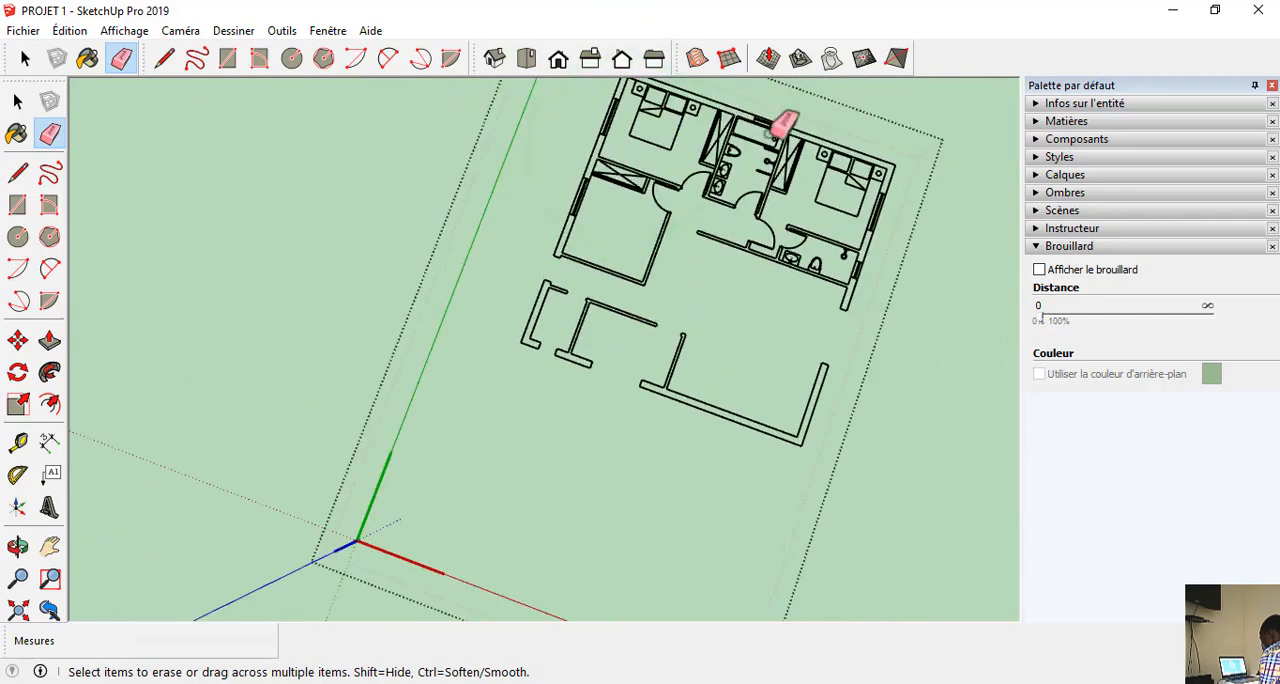
pyautogui.scroll(3, 524, 215)
pyautogui.moveTo(588, 262); pyautogui.dragTo(592, 262)
pyautogui.scroll(10, 777, 238)
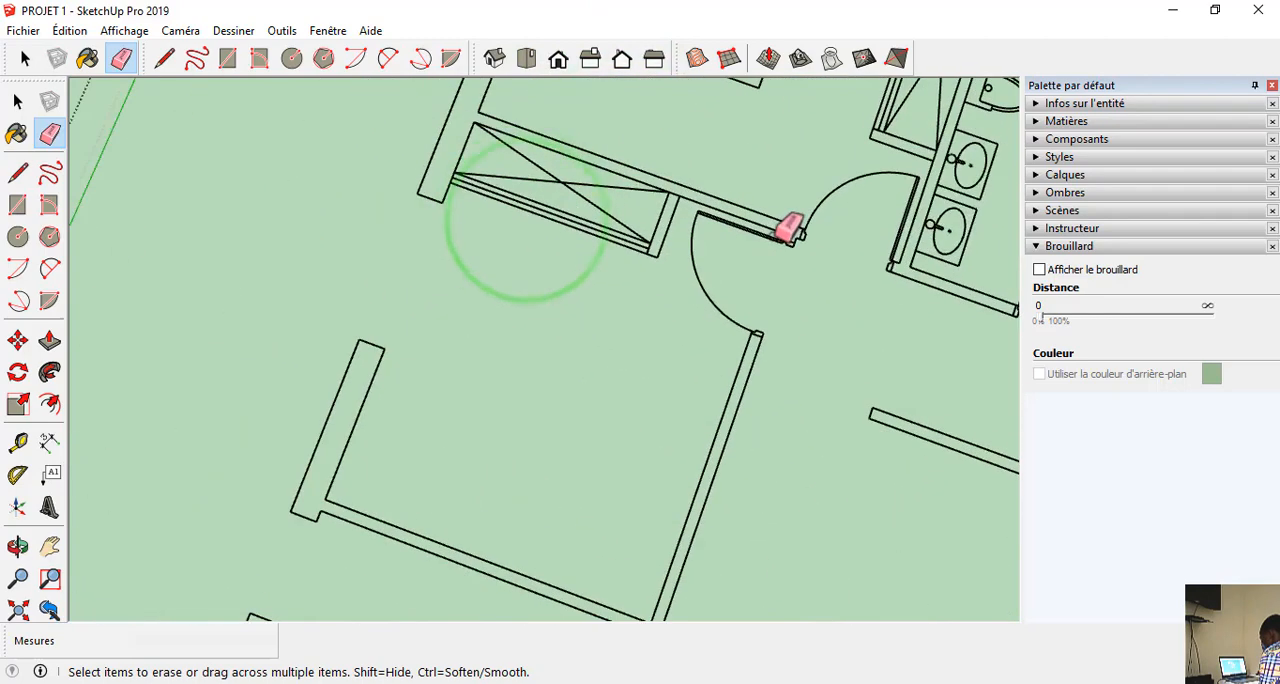
pyautogui.scroll(-5, 792, 235)
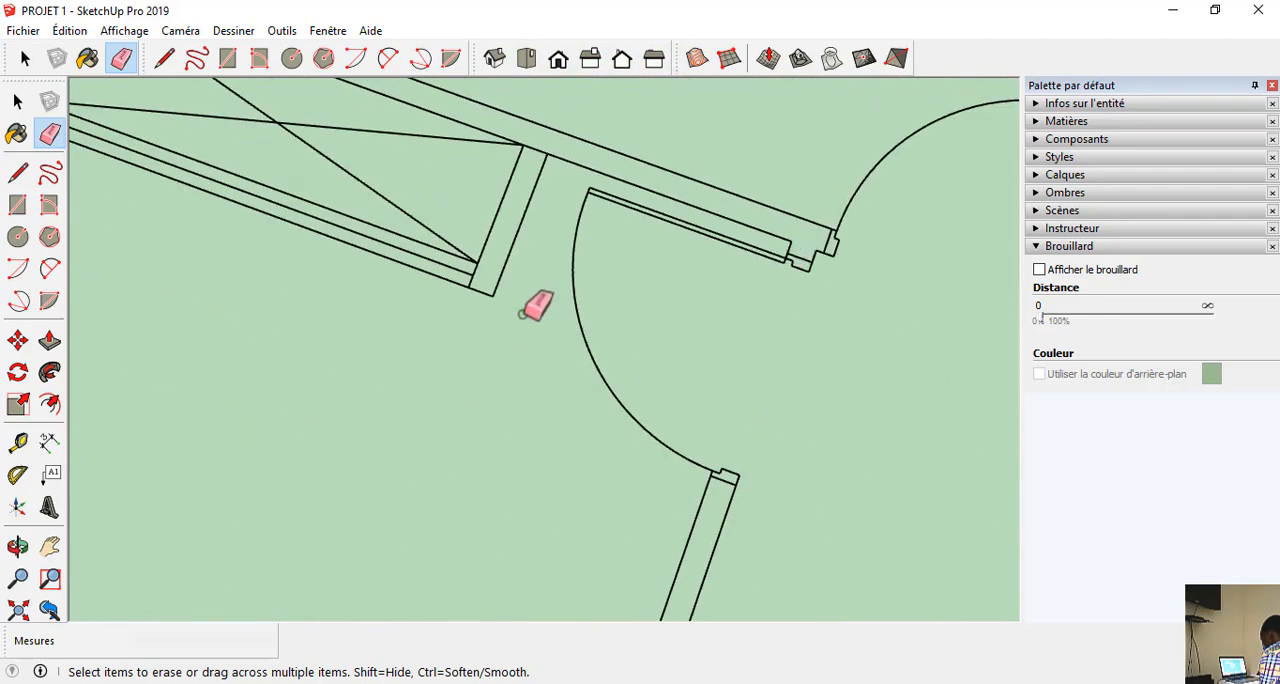
pyautogui.scroll(-3, 452, 350)
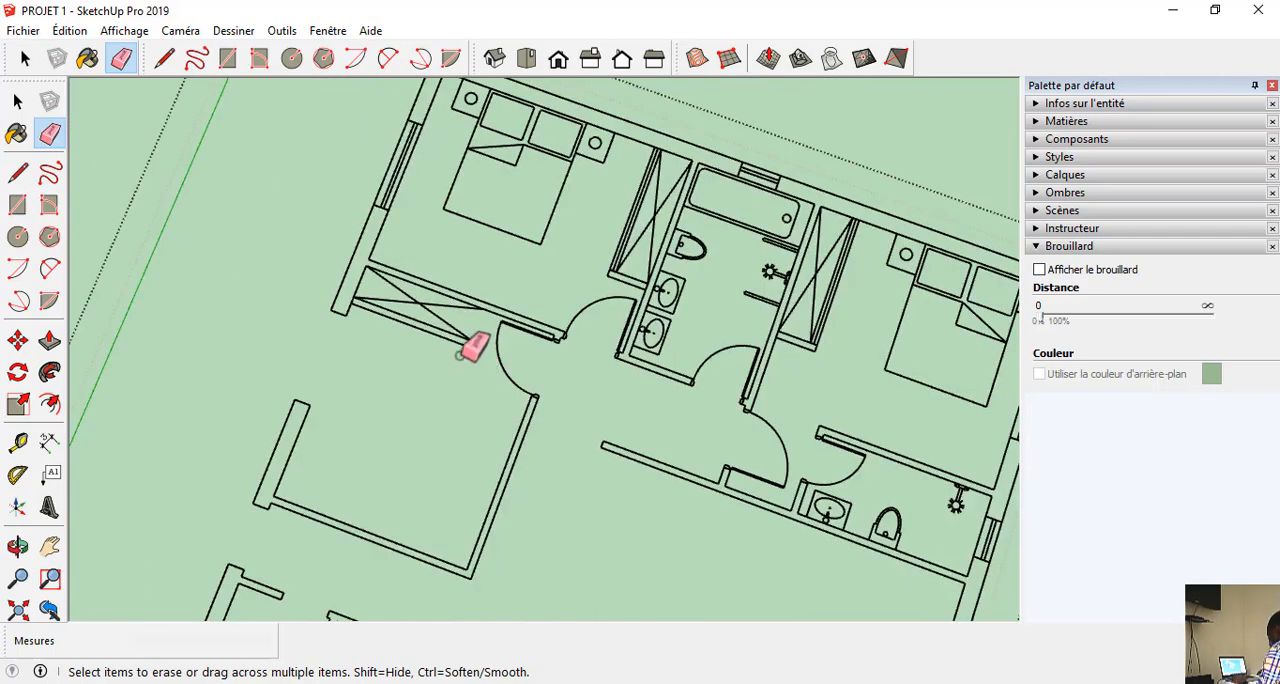
pyautogui.scroll(2, 378, 316)
pyautogui.moveTo(373, 319)
pyautogui.mouseDown()
pyautogui.moveTo(378, 250)
pyautogui.moveTo(390, 338)
pyautogui.mouseUp()
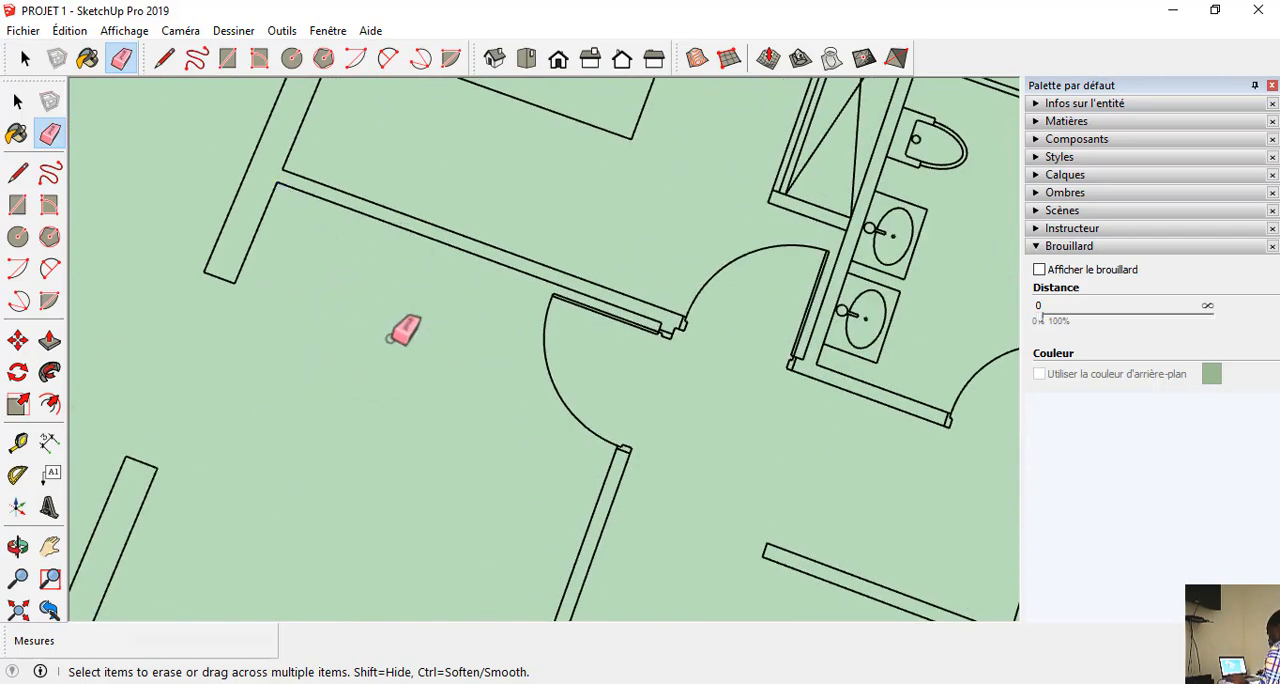
# Erase the two adjacent doors of the bedrooms on the green-axis side of the plan.
pyautogui.scroll(3, 675, 330)
pyautogui.moveTo(789, 240); pyautogui.dragTo(730, 206)
pyautogui.scroll(-7, 350, 311)
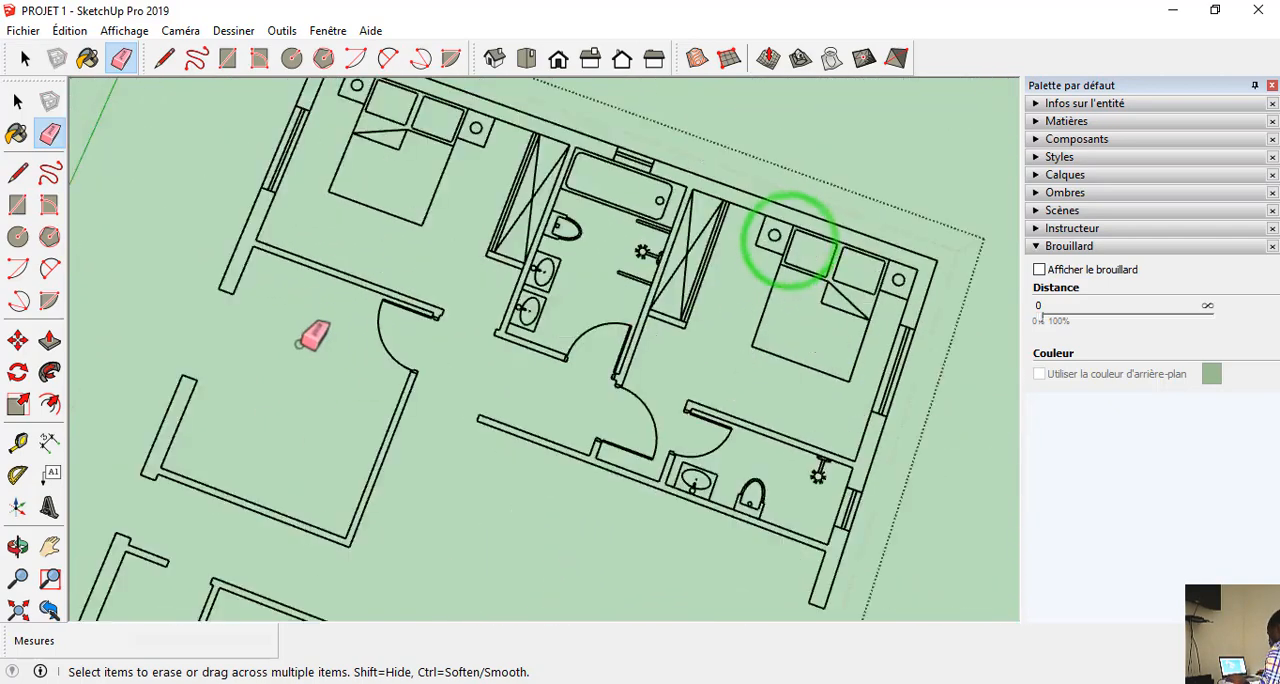
pyautogui.scroll(-4, 320, 338)
pyautogui.scroll(5, 370, 322)
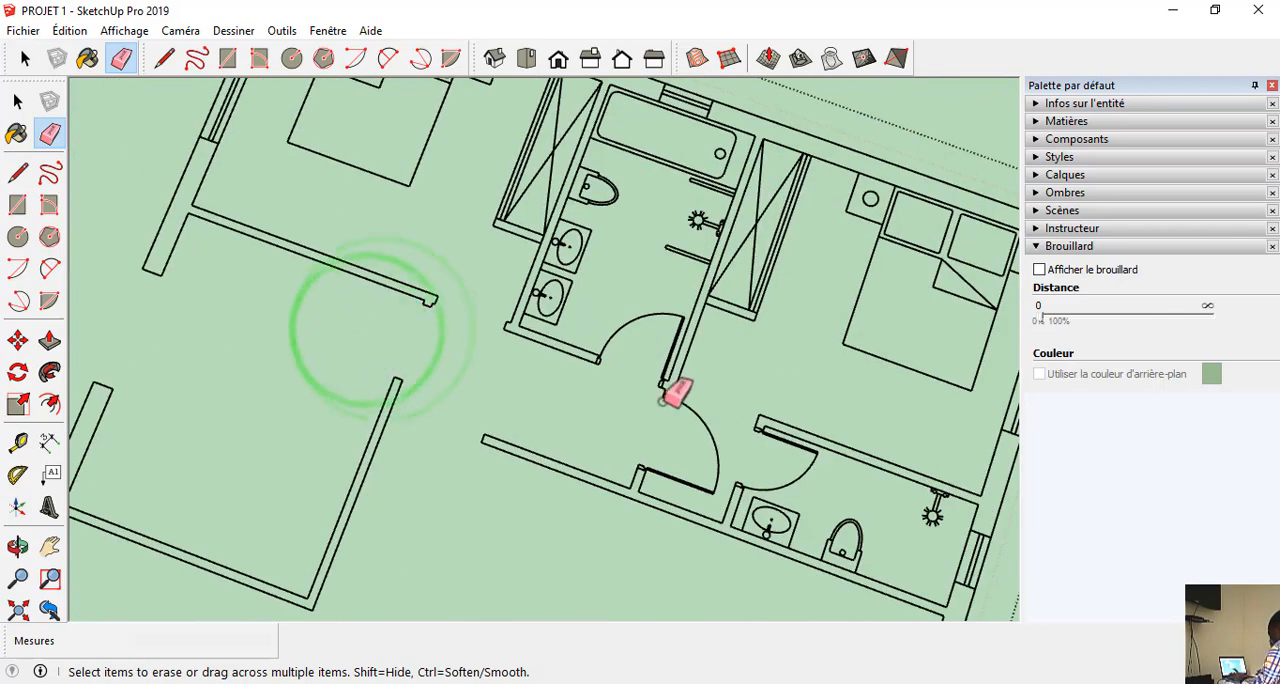
# Erase the central bathroom's door, washbasins, toilet, shower, bathtub and window, plus the adjacent door of the far bedroom.
pyautogui.click(575, 307)
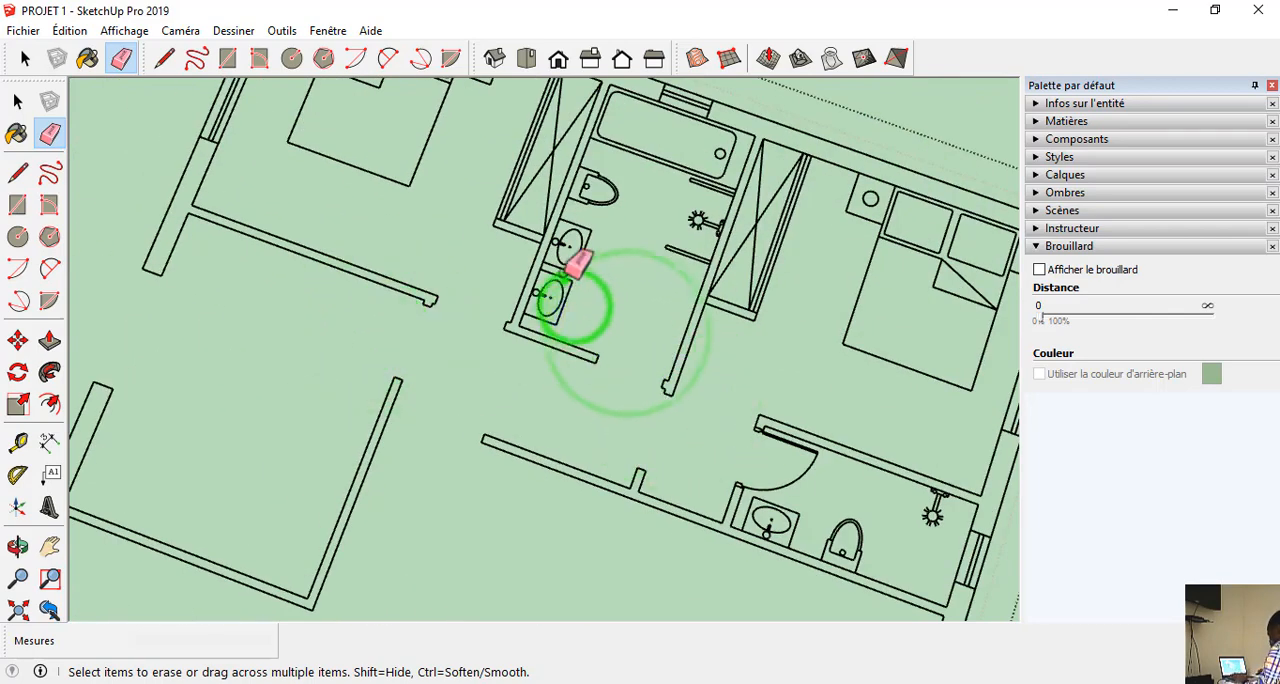
pyautogui.click(563, 277)
pyautogui.click(589, 187)
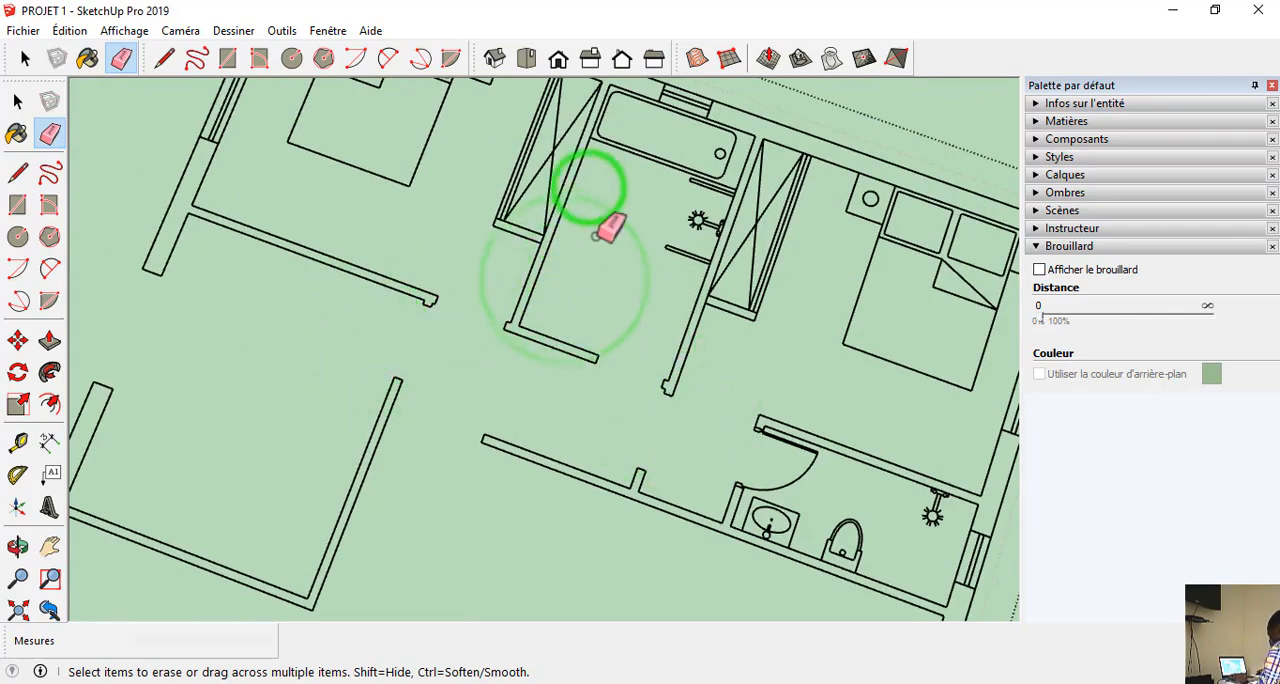
pyautogui.click(697, 178)
pyautogui.click(683, 249)
pyautogui.scroll(-5, 617, 281)
pyautogui.scroll(1, 605, 180)
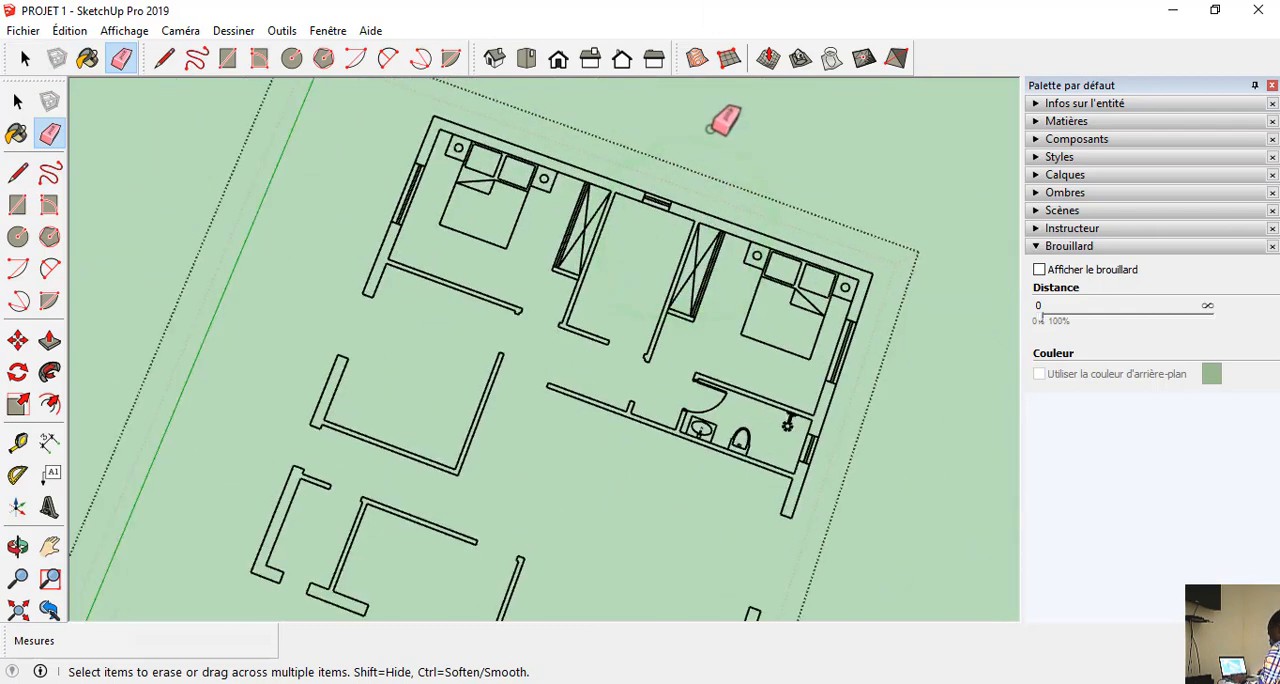
pyautogui.scroll(4, 712, 127)
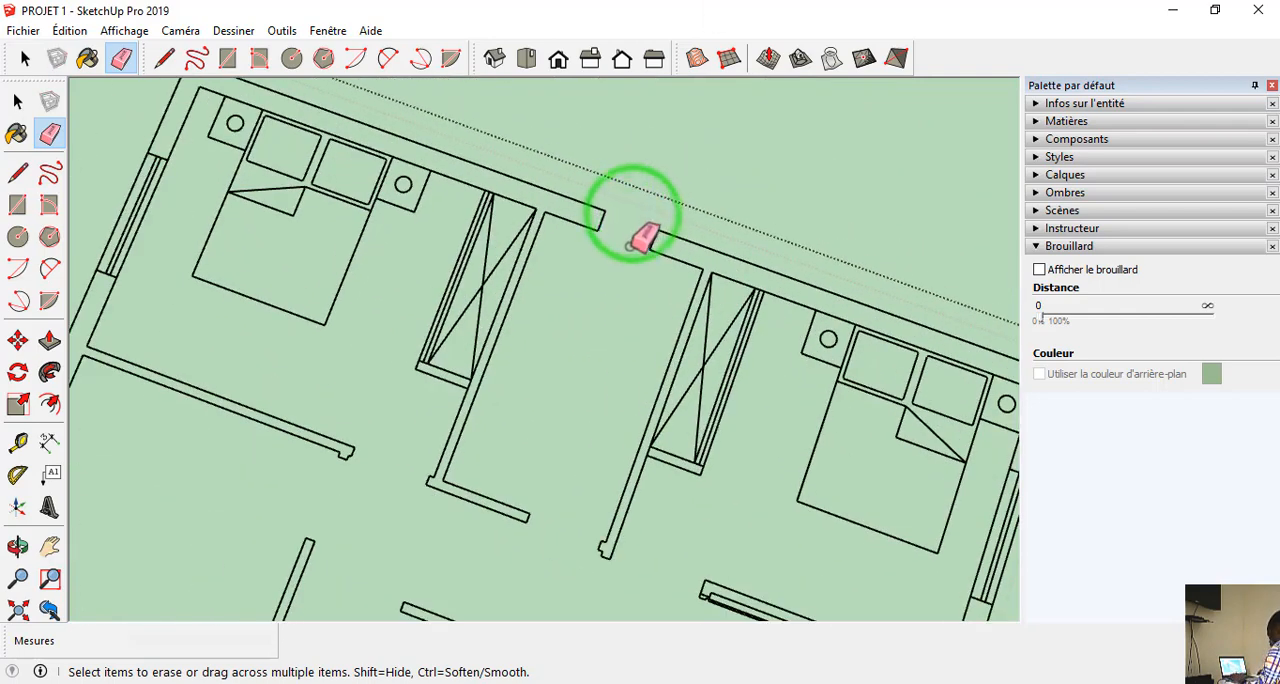
pyautogui.moveTo(630, 246); pyautogui.dragTo(611, 290)
# Erase the wardrobe, bed and window of the upper-left bedroom, and the wardrobe on the other side of the central bathroom.
pyautogui.moveTo(471, 340)
pyautogui.mouseDown()
pyautogui.moveTo(463, 269)
pyautogui.moveTo(480, 278)
pyautogui.mouseUp()
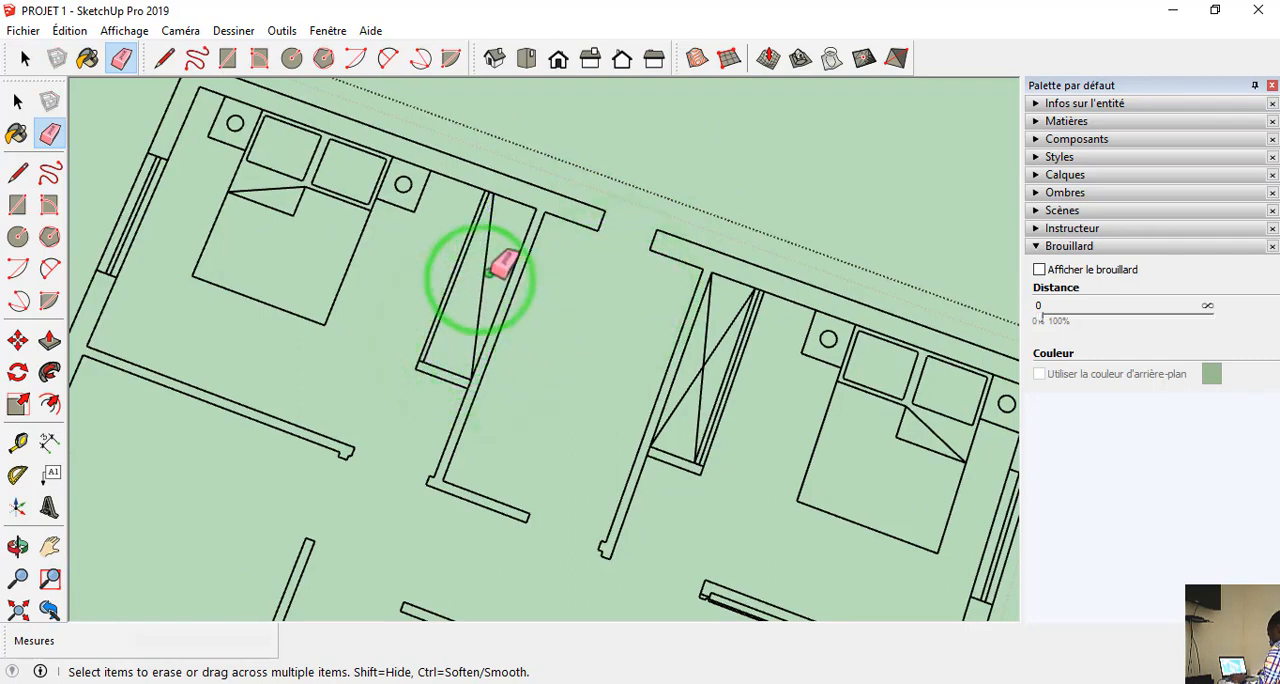
pyautogui.click(424, 366)
pyautogui.moveTo(431, 289); pyautogui.dragTo(288, 258)
pyautogui.moveTo(167, 238); pyautogui.dragTo(99, 192)
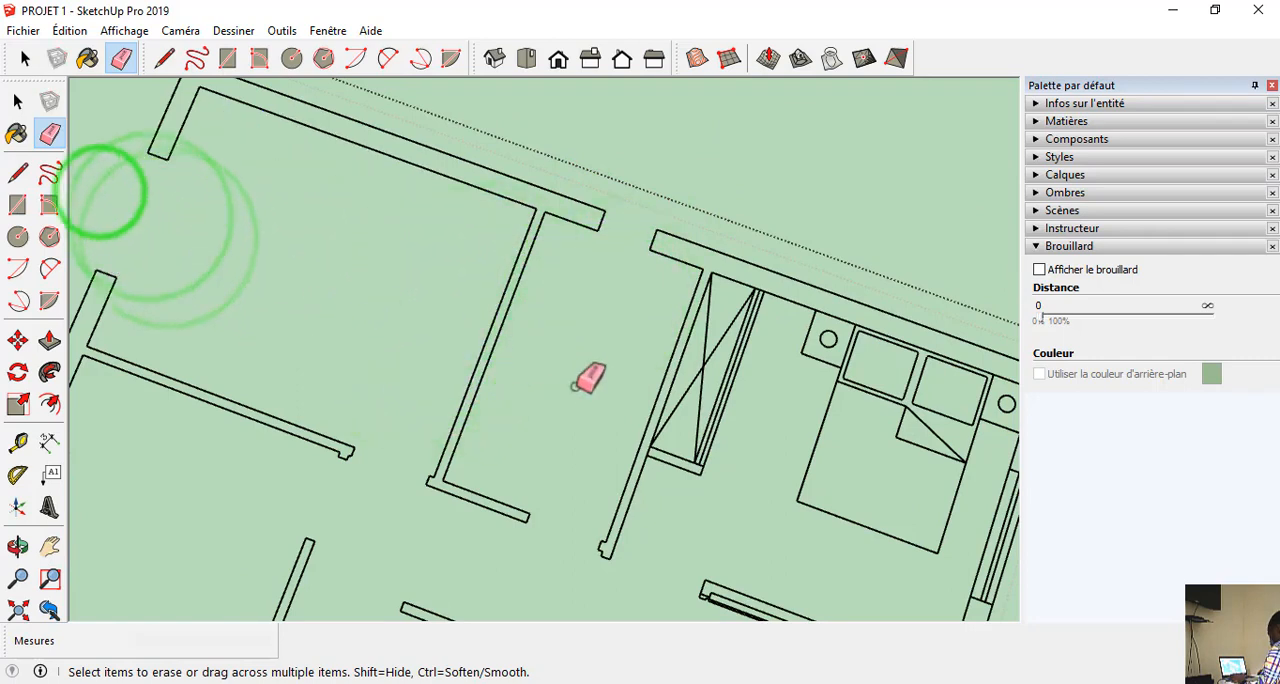
pyautogui.moveTo(735, 300)
pyautogui.mouseDown()
pyautogui.moveTo(723, 374)
pyautogui.moveTo(703, 363)
pyautogui.moveTo(697, 466)
pyautogui.mouseUp()
pyautogui.click(677, 467)
# Erase the door, washbasin, toilet, shower and window of the small bathroom attached to the last furnished bedroom.
pyautogui.scroll(-2, 700, 420)
pyautogui.scroll(2, 745, 482)
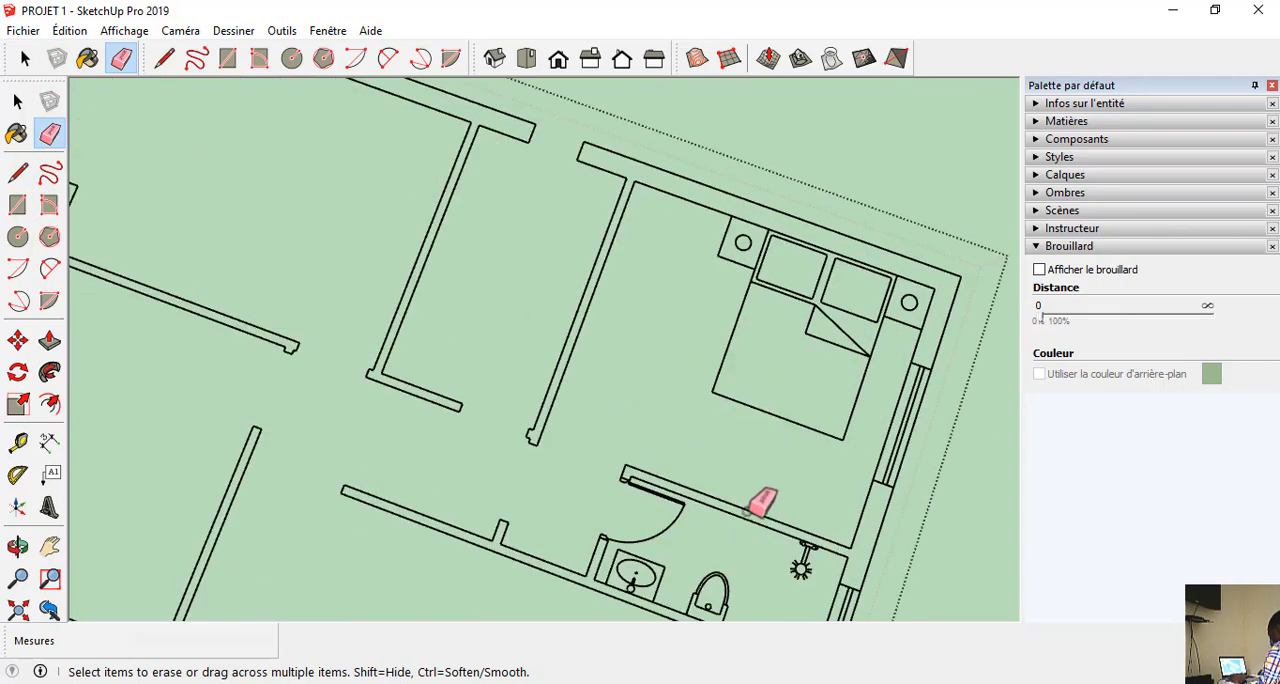
pyautogui.moveTo(684, 530); pyautogui.dragTo(595, 475)
pyautogui.scroll(-3, 545, 400)
pyautogui.scroll(5, 604, 487)
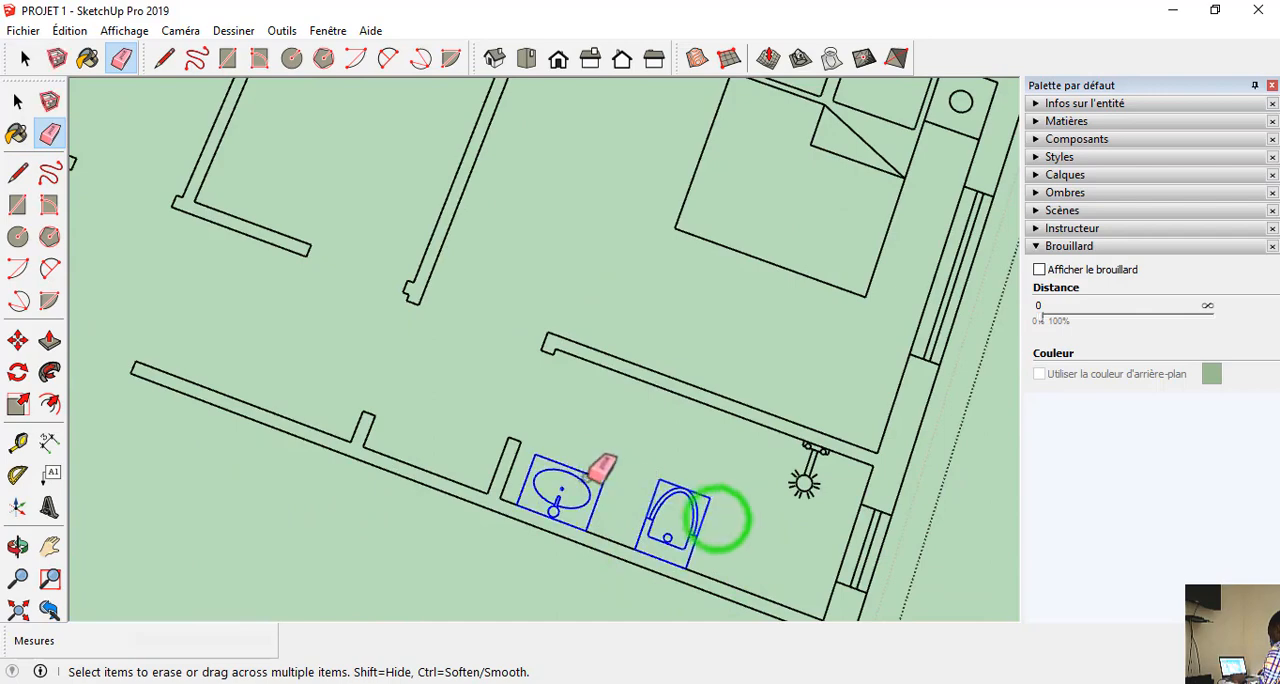
pyautogui.click(800, 492)
pyautogui.scroll(-2, 797, 515)
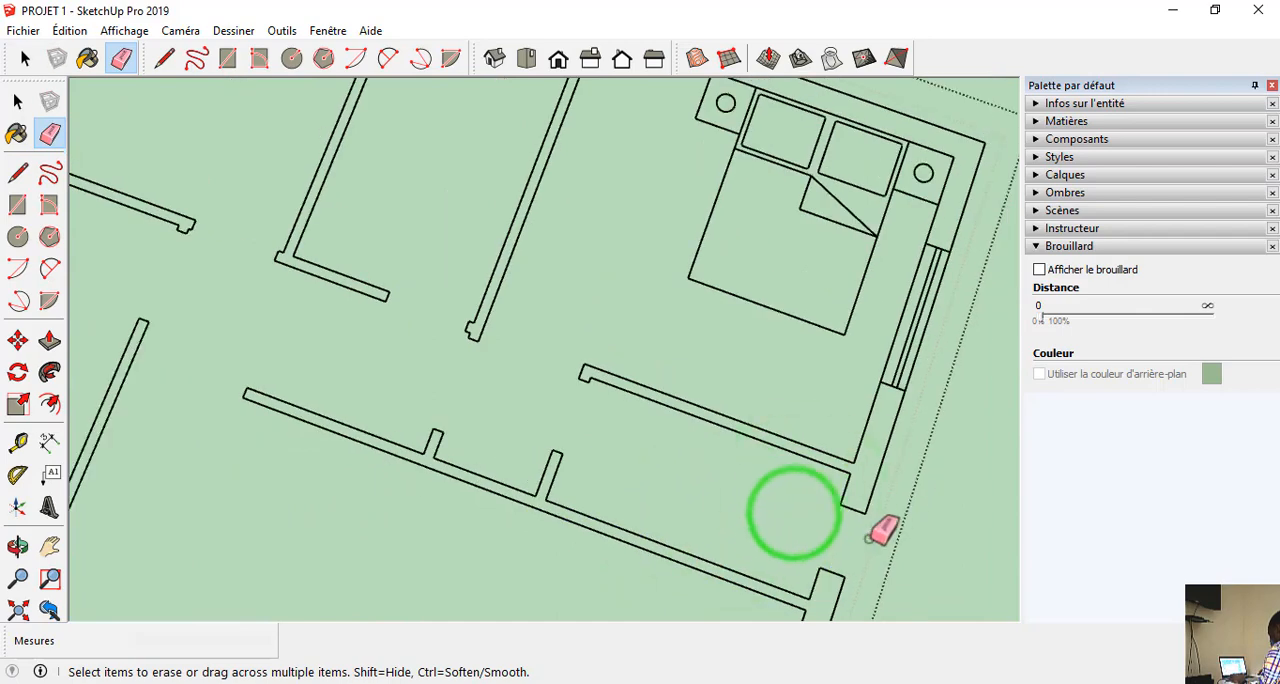
# Erase the window and the bed with its nightstands in the last furnished bedroom, leaving only walls in the plan.
pyautogui.click(930, 330)
pyautogui.scroll(-1, 830, 235)
pyautogui.click(810, 240)
pyautogui.scroll(-4, 731, 323)
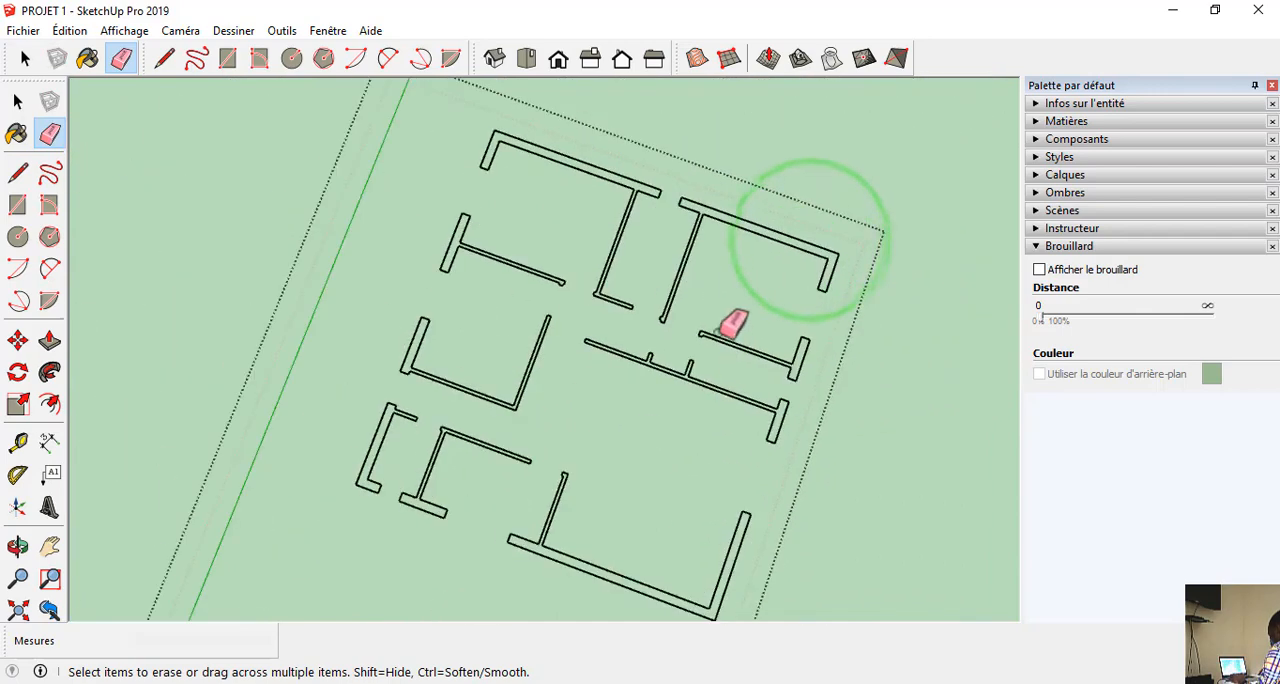
pyautogui.scroll(6, 660, 217)
pyautogui.scroll(-6, 680, 300)
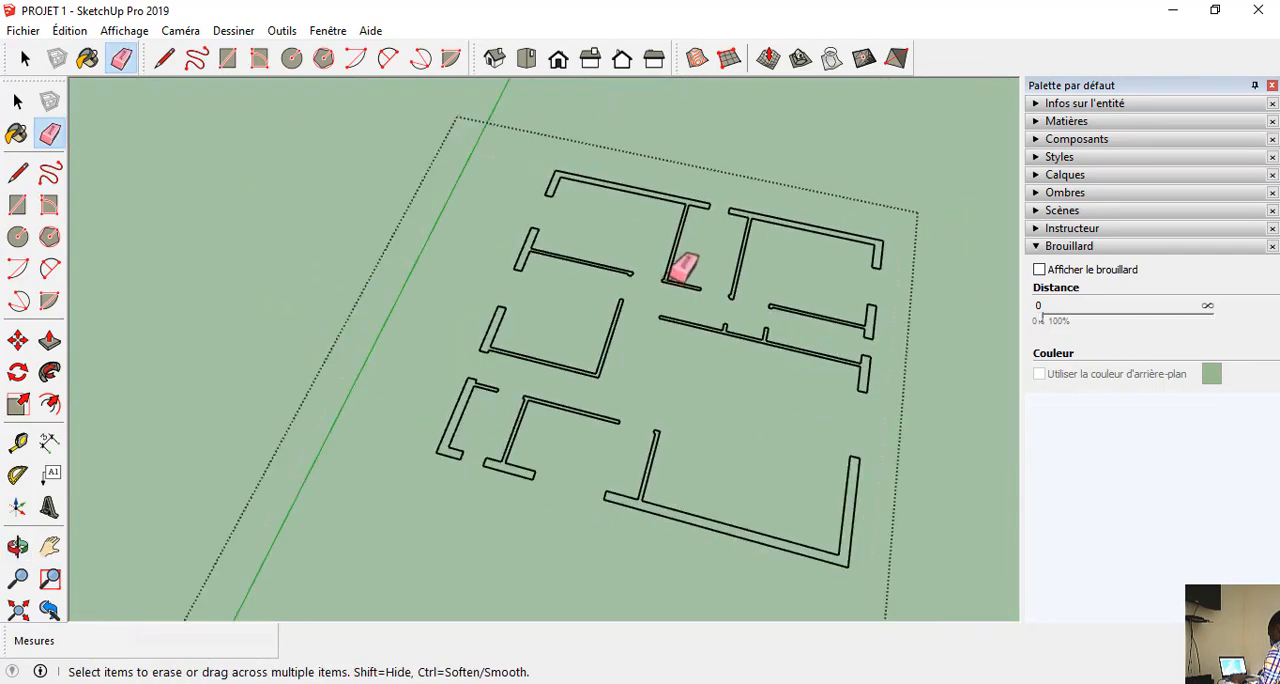
# Project the cleaned floor plan's wall outlines onto the ground rectangle below with the Drape tool.
pyautogui.moveTo(674, 323); pyautogui.dragTo(534, 412, button='middle')
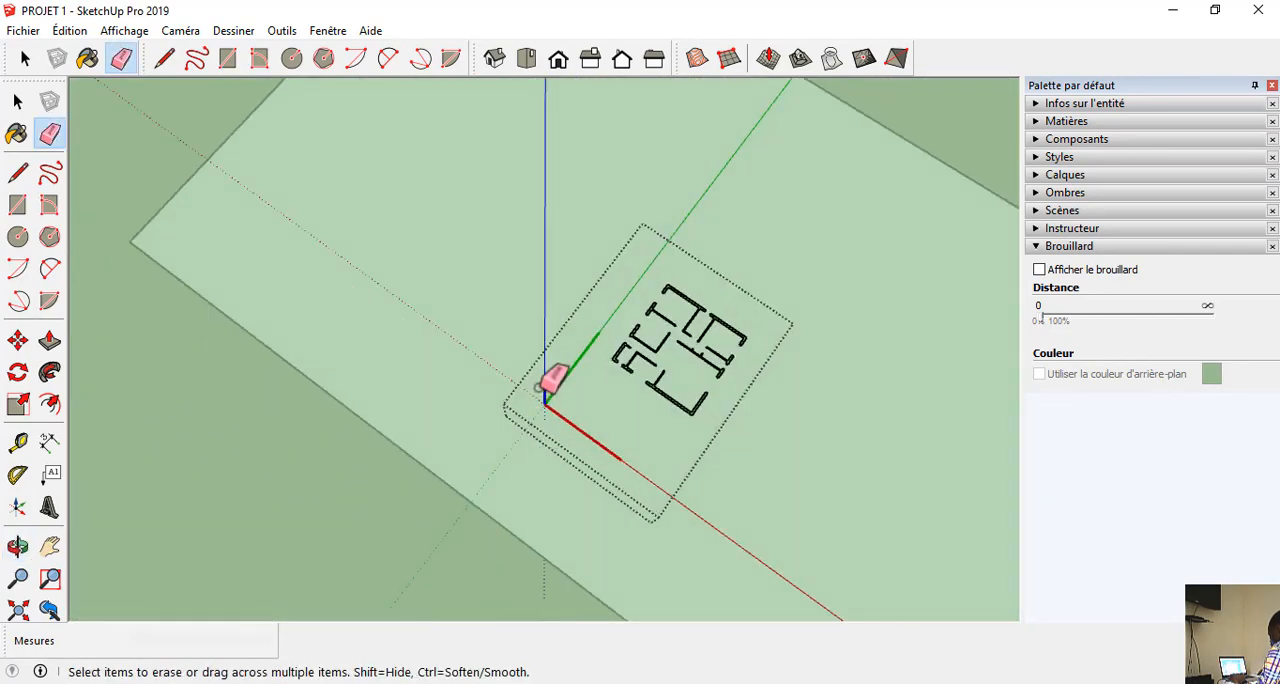
pyautogui.press('space')
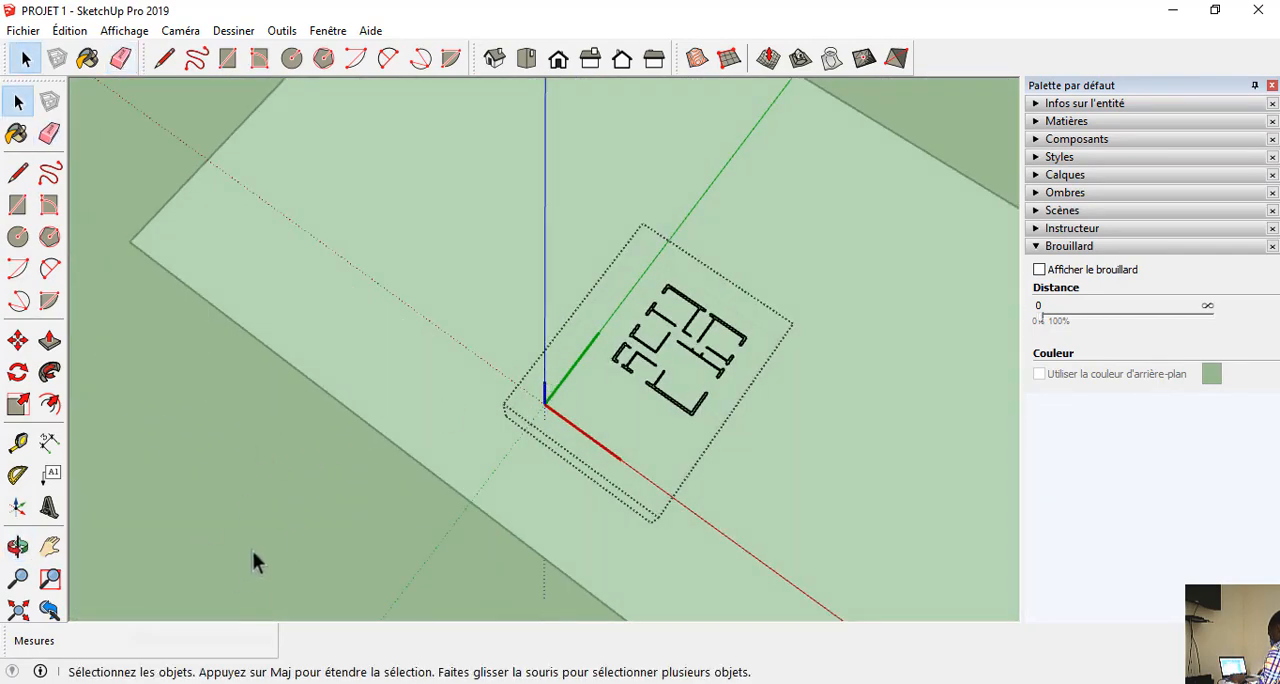
pyautogui.moveTo(250, 510); pyautogui.dragTo(590, 462, button='middle')
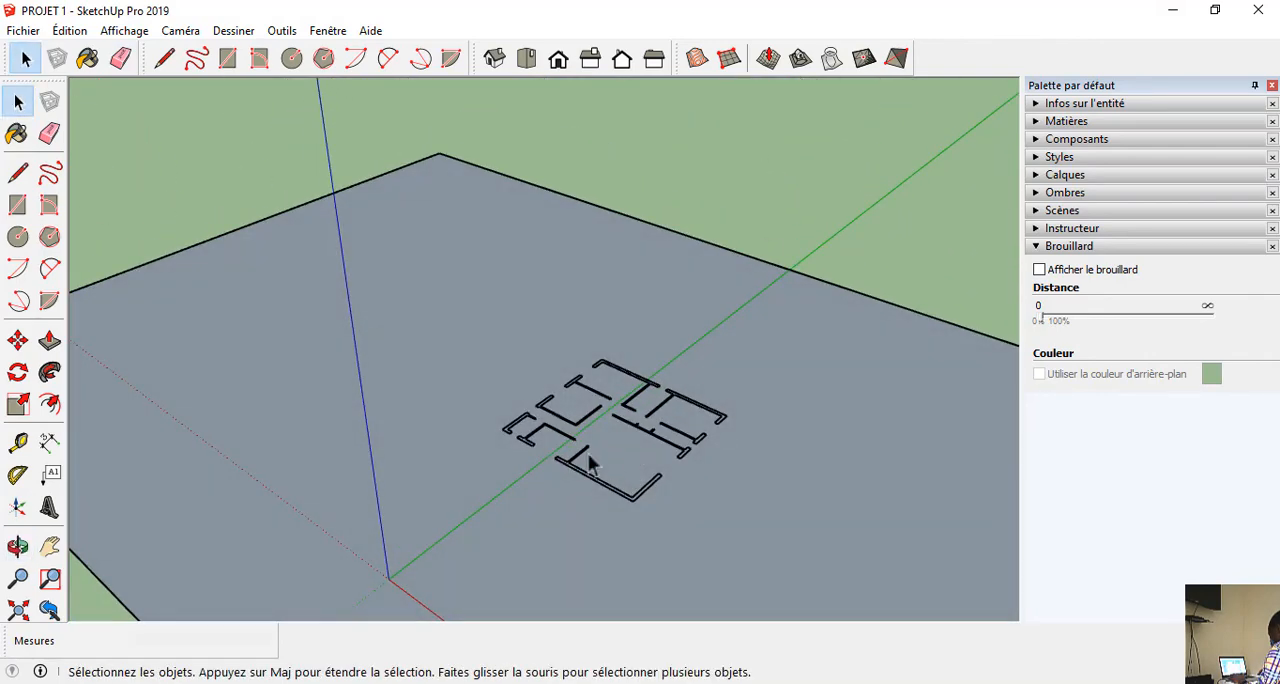
pyautogui.click(824, 58)
pyautogui.scroll(-2, 563, 357)
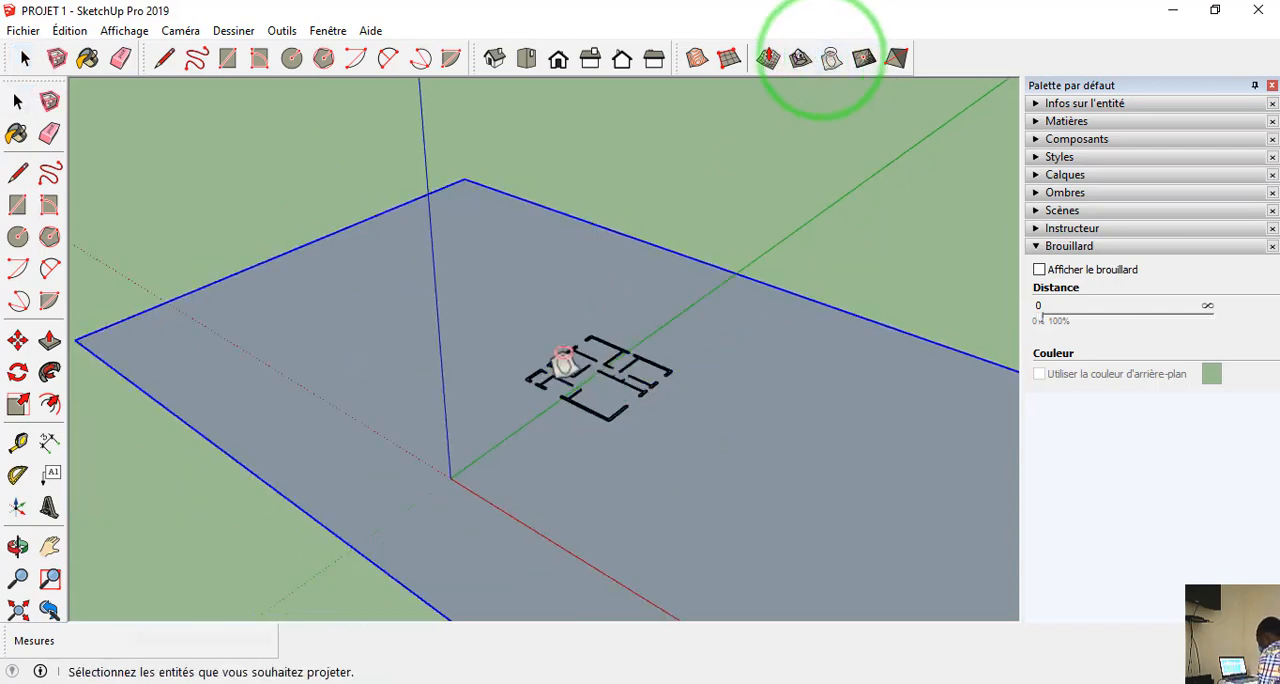
pyautogui.click(594, 415)
pyautogui.click(600, 492)
pyautogui.scroll(5, 614, 491)
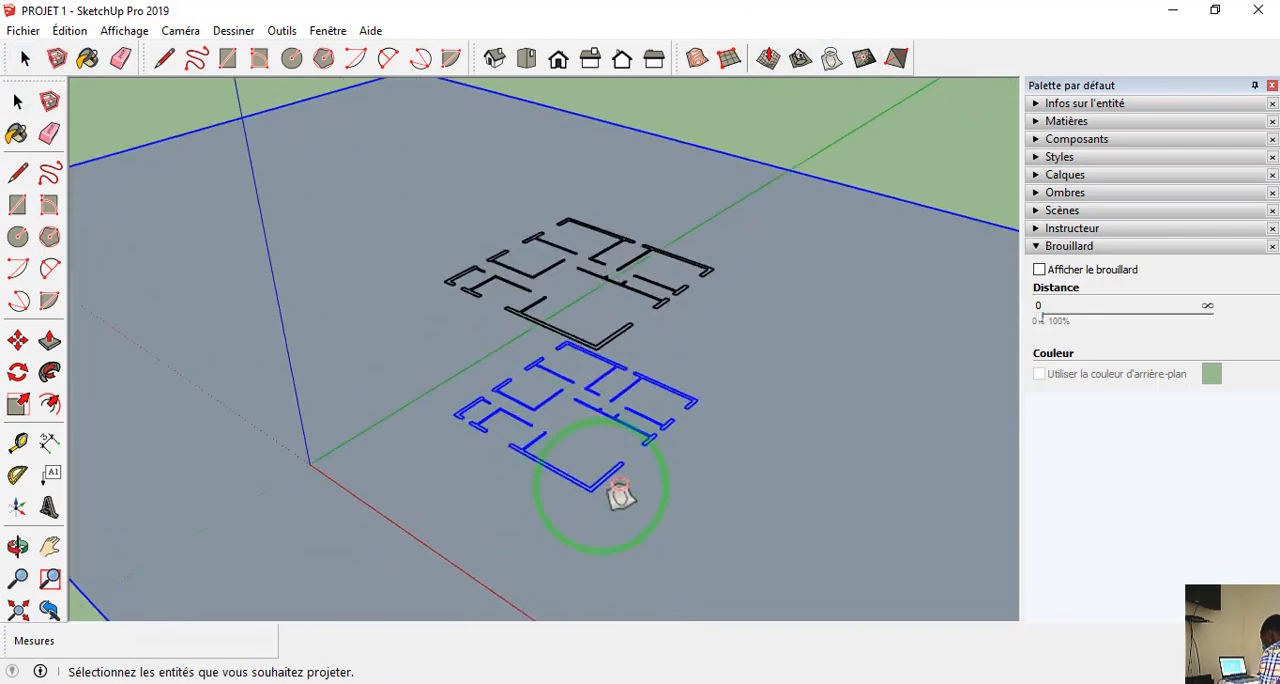
# Delete the original floor plan floating above the ground rectangle, keeping only the projected outlines.
pyautogui.scroll(-3, 690, 95)
pyautogui.moveTo(675, 245); pyautogui.dragTo(532, 400, button='middle')
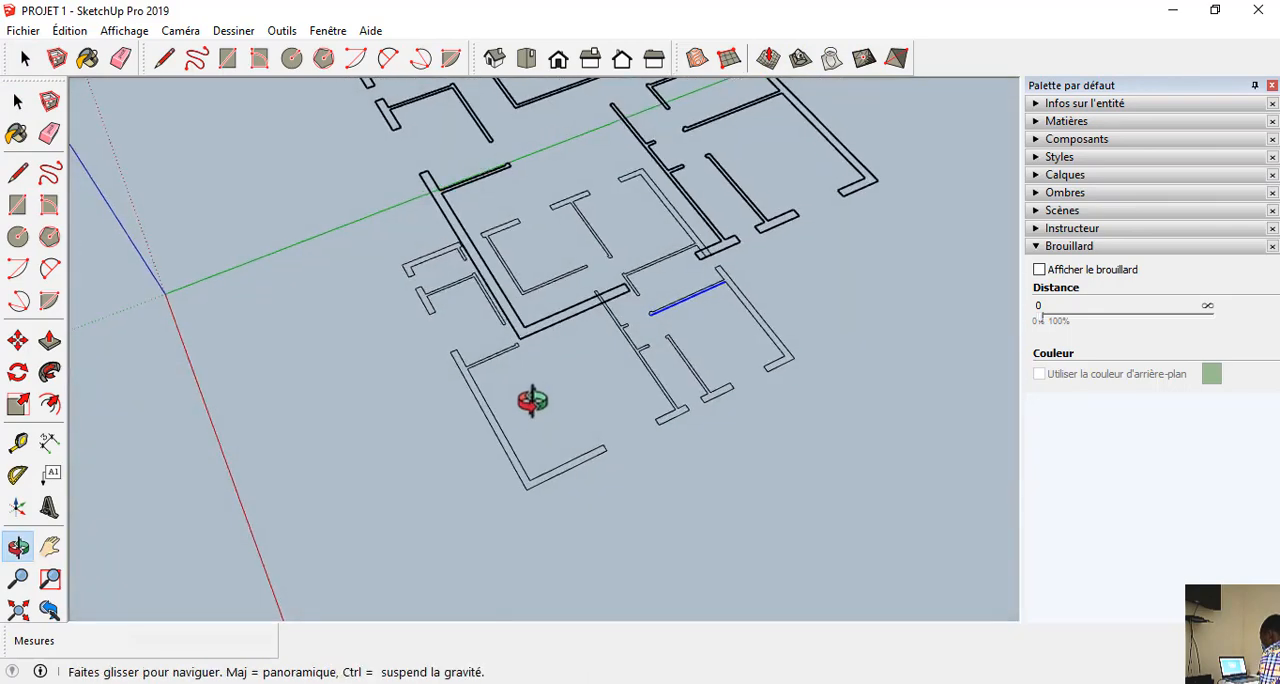
pyautogui.scroll(-4, 613, 342)
pyautogui.press('space')
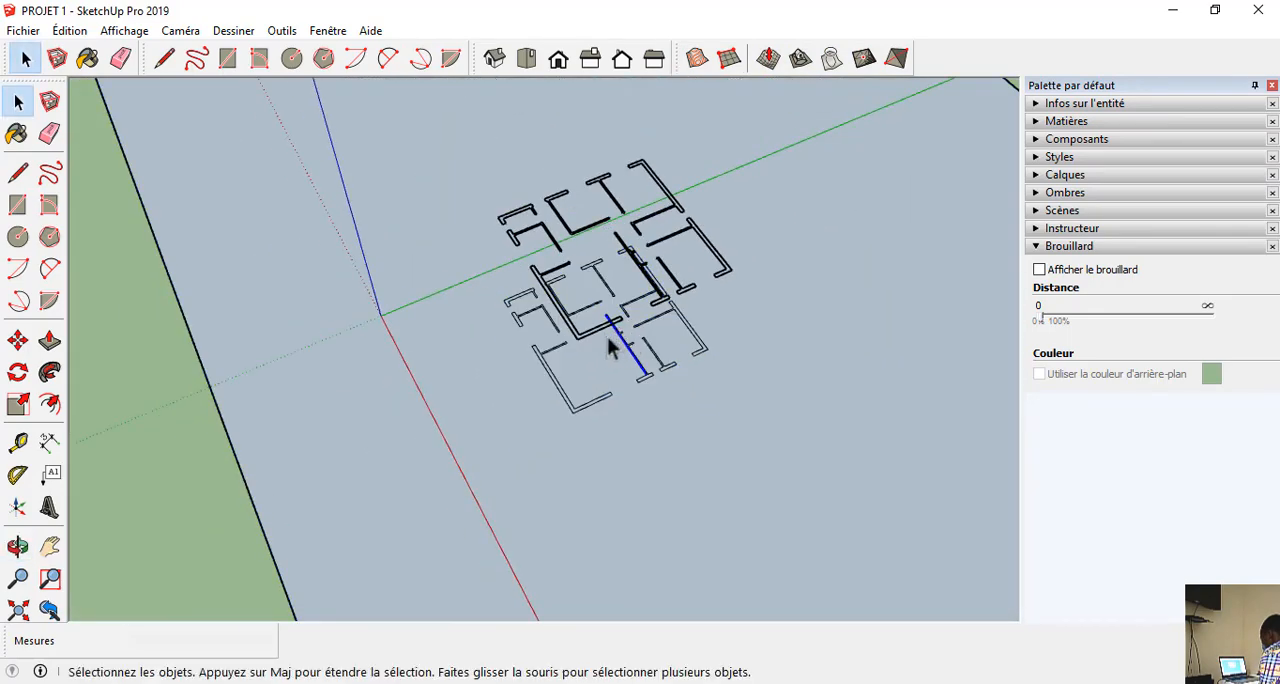
pyautogui.click(593, 330)
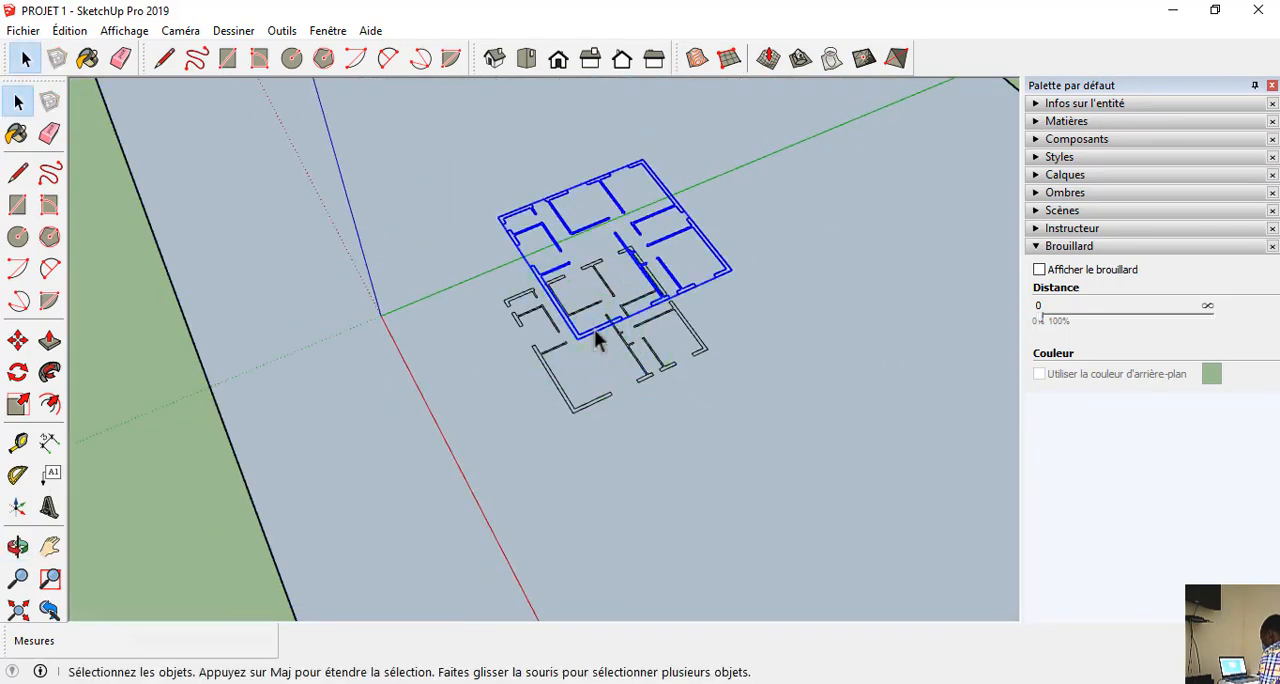
pyautogui.press('Delete')
# Examine the projected wall outlines on the ground rectangle up close and from several sides.
pyautogui.scroll(5, 594, 329)
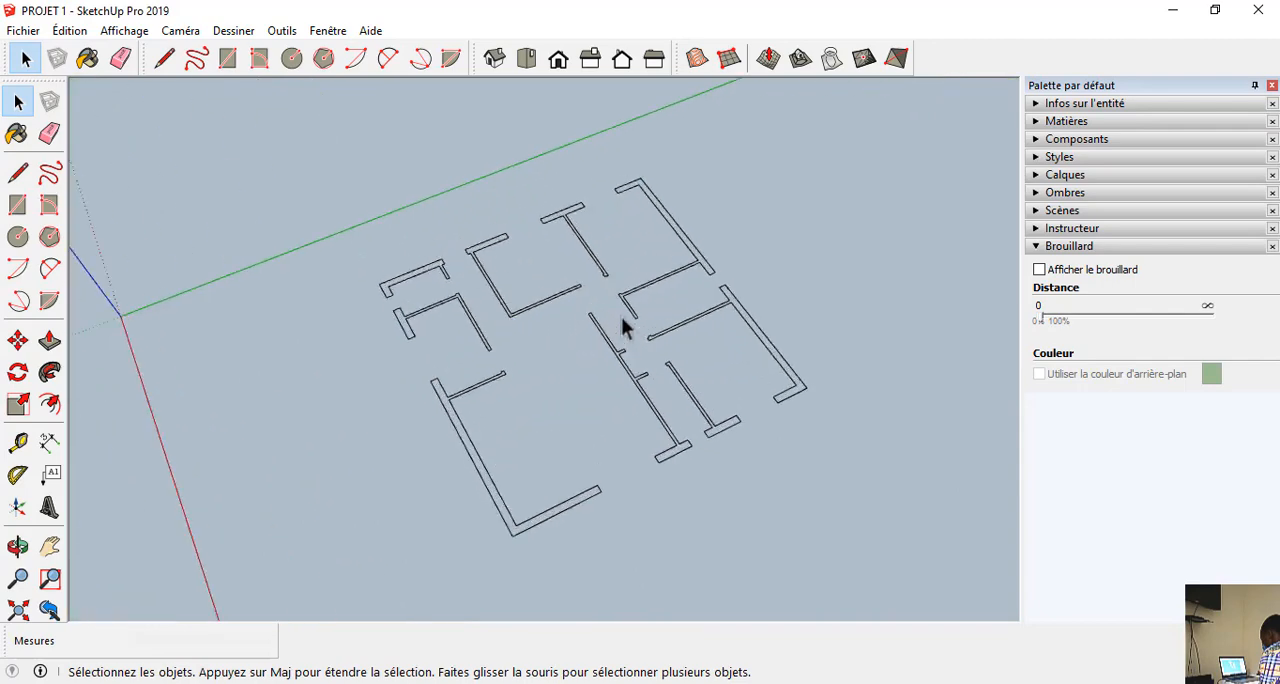
pyautogui.scroll(2, 568, 302)
pyautogui.moveTo(569, 303); pyautogui.dragTo(893, 365, button='middle')
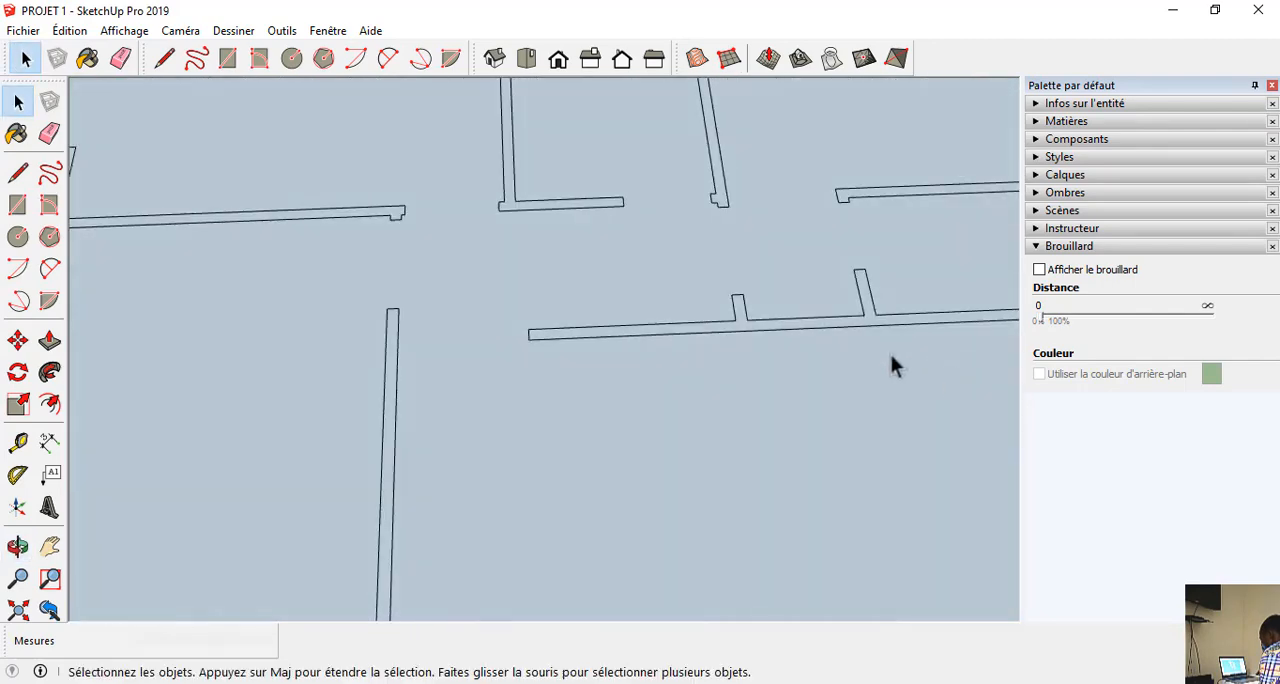
pyautogui.scroll(-6, 410, 230)
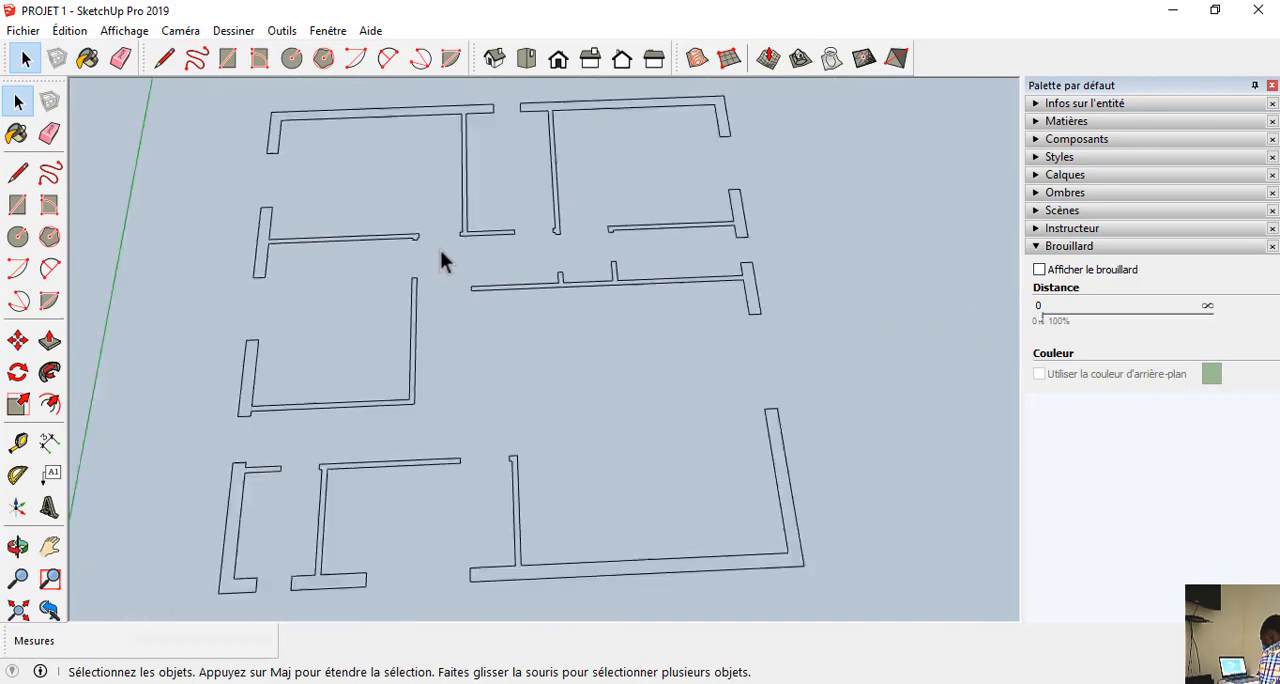
pyautogui.moveTo(420, 263); pyautogui.dragTo(780, 575, button='middle')
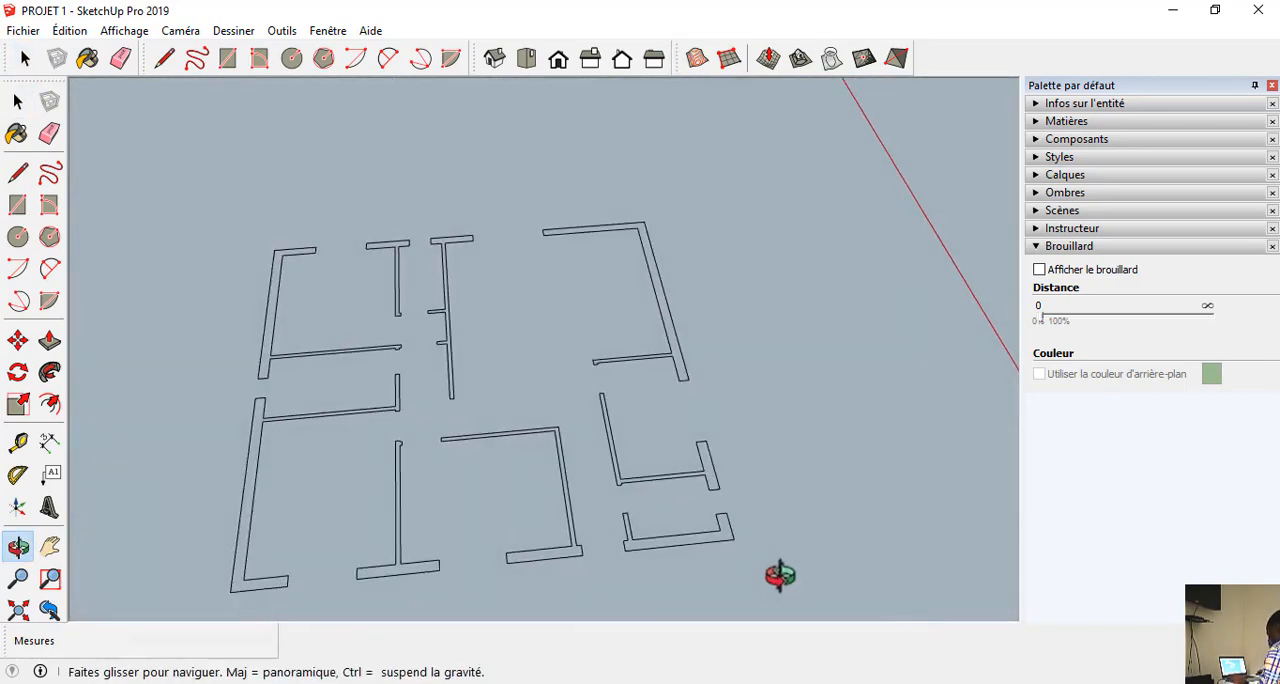
pyautogui.moveTo(327, 330); pyautogui.dragTo(901, 534, button='middle')
pyautogui.scroll(-2, 503, 257)
pyautogui.moveTo(503, 257); pyautogui.dragTo(300, 480, button='middle')
pyautogui.scroll(-5, 557, 365)
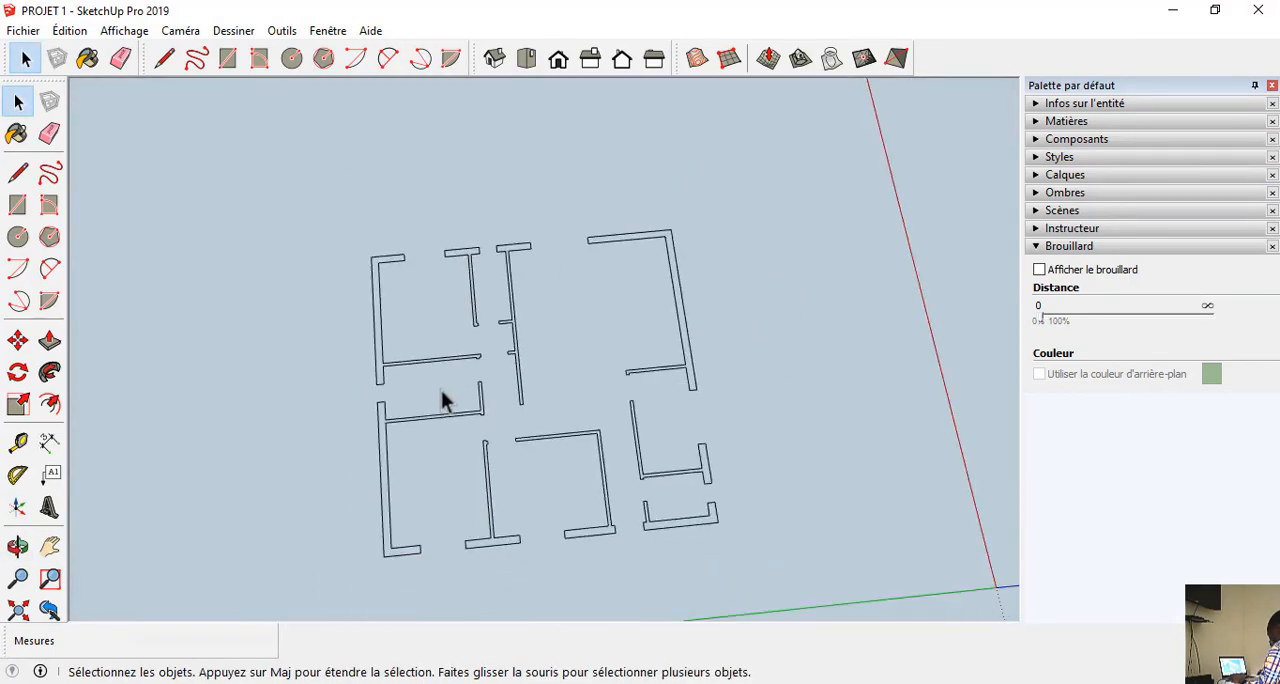
pyautogui.moveTo(443, 397); pyautogui.dragTo(620, 312, button='middle')
pyautogui.press('space')
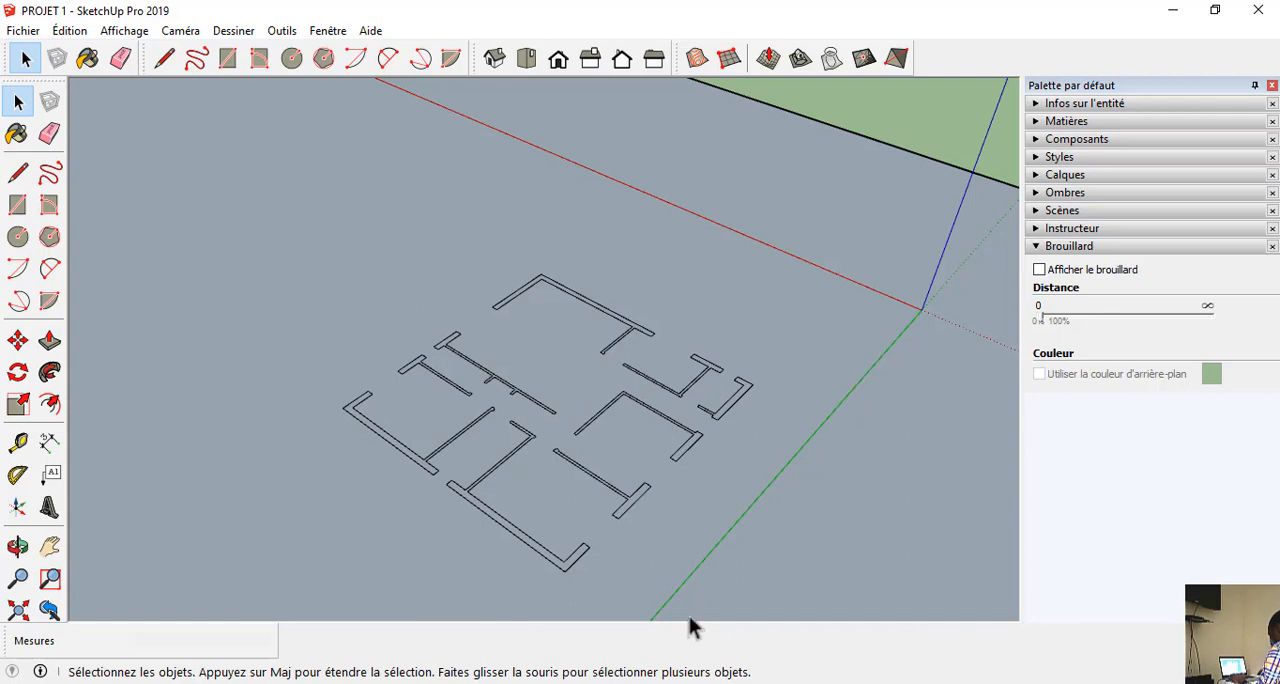
pyautogui.scroll(-5, 494, 329)
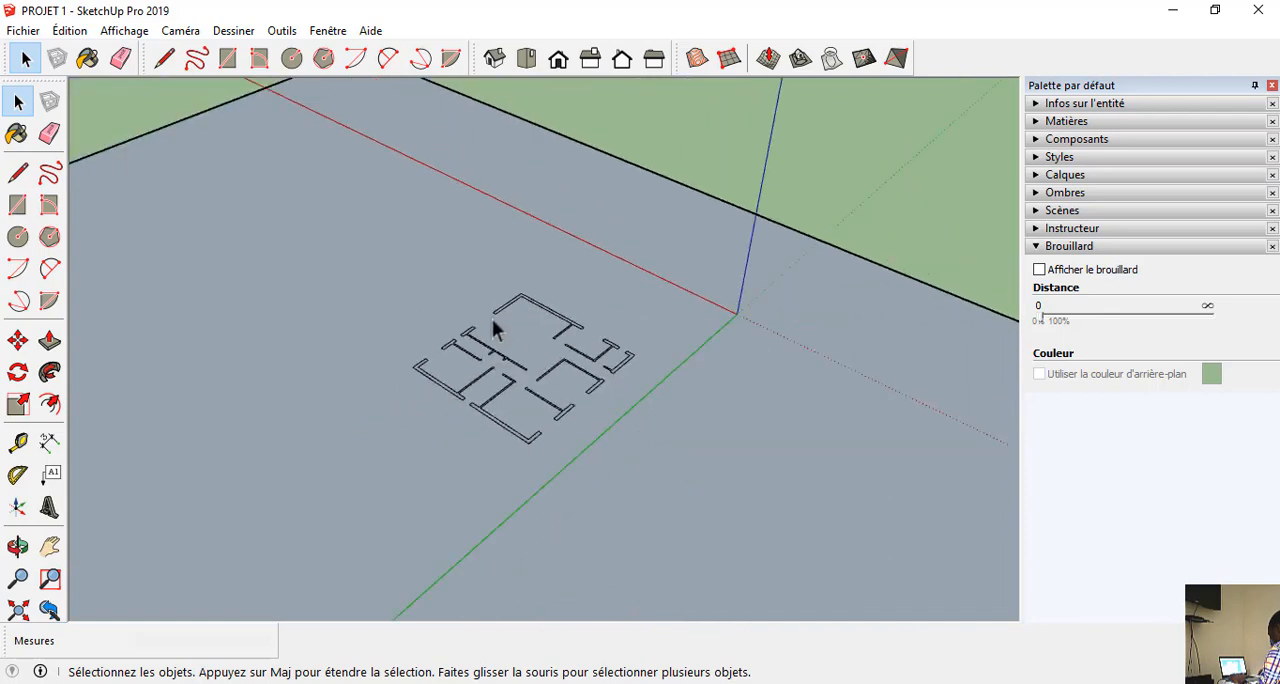
pyautogui.moveTo(505, 360); pyautogui.dragTo(684, 263, button='middle')
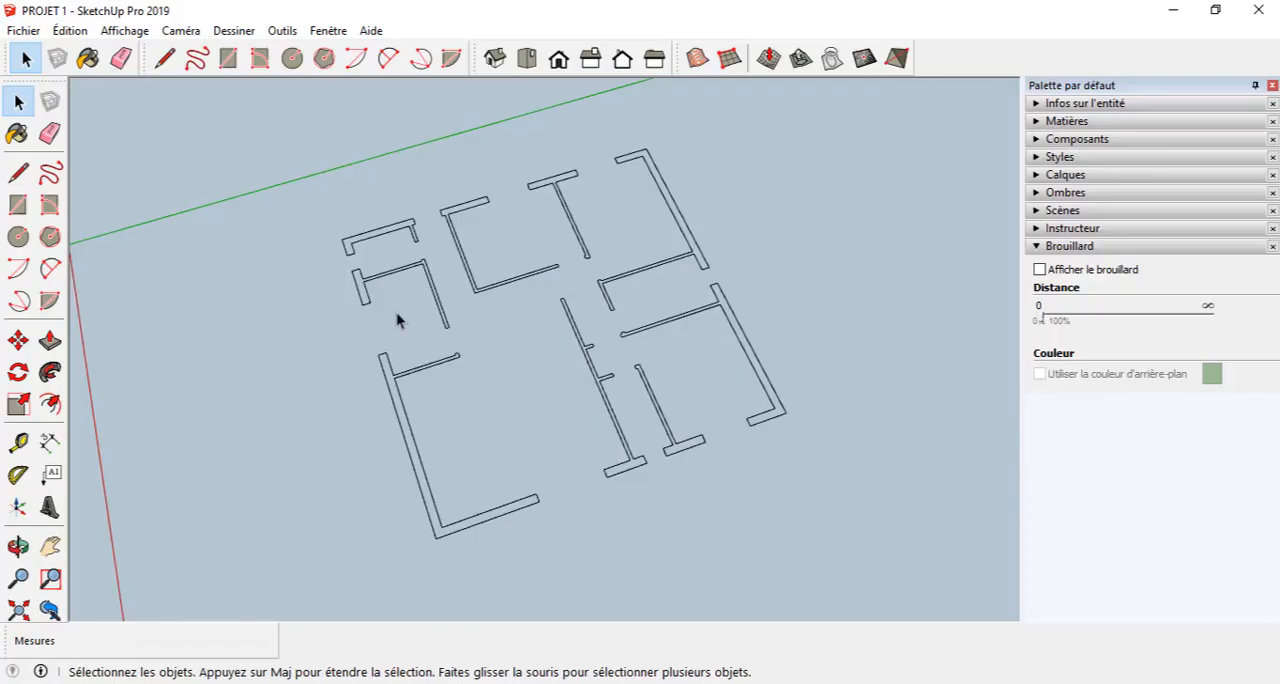
pyautogui.moveTo(397, 314); pyautogui.dragTo(314, 274, button='middle')
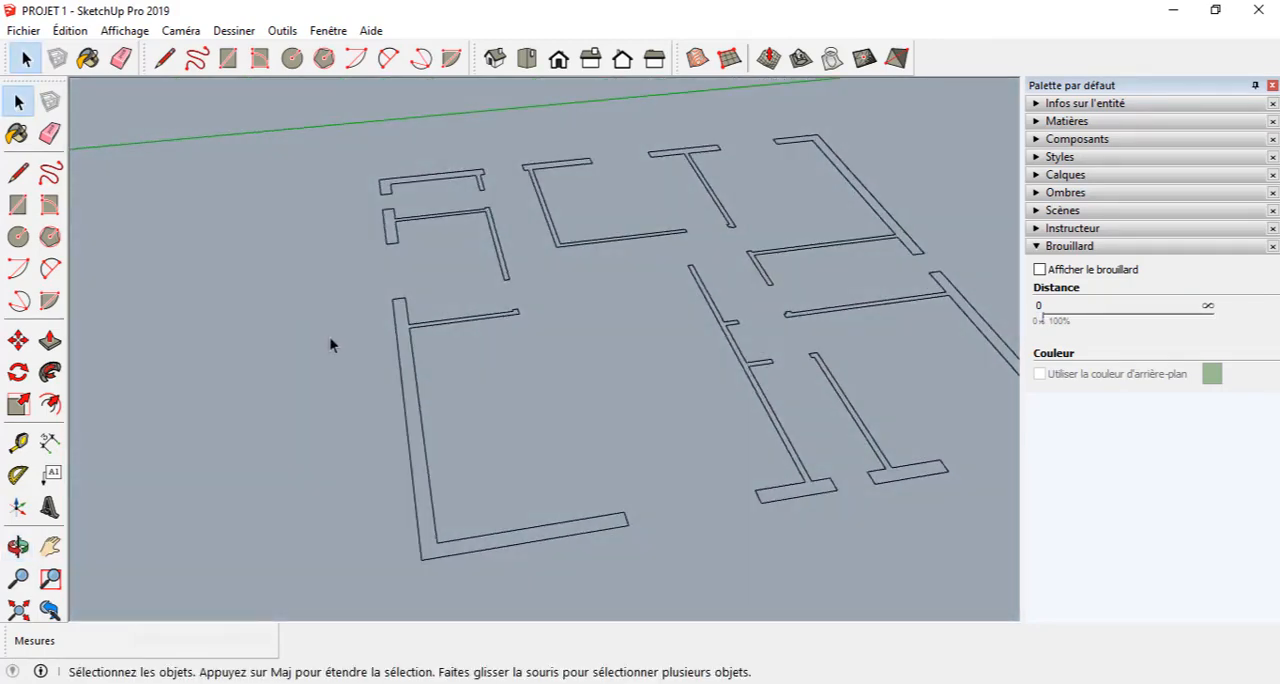
# Raise the L-shaped outer wall of the large corner room, with its attached partition, about 295 cm using Push/Pull.
pyautogui.press('p')
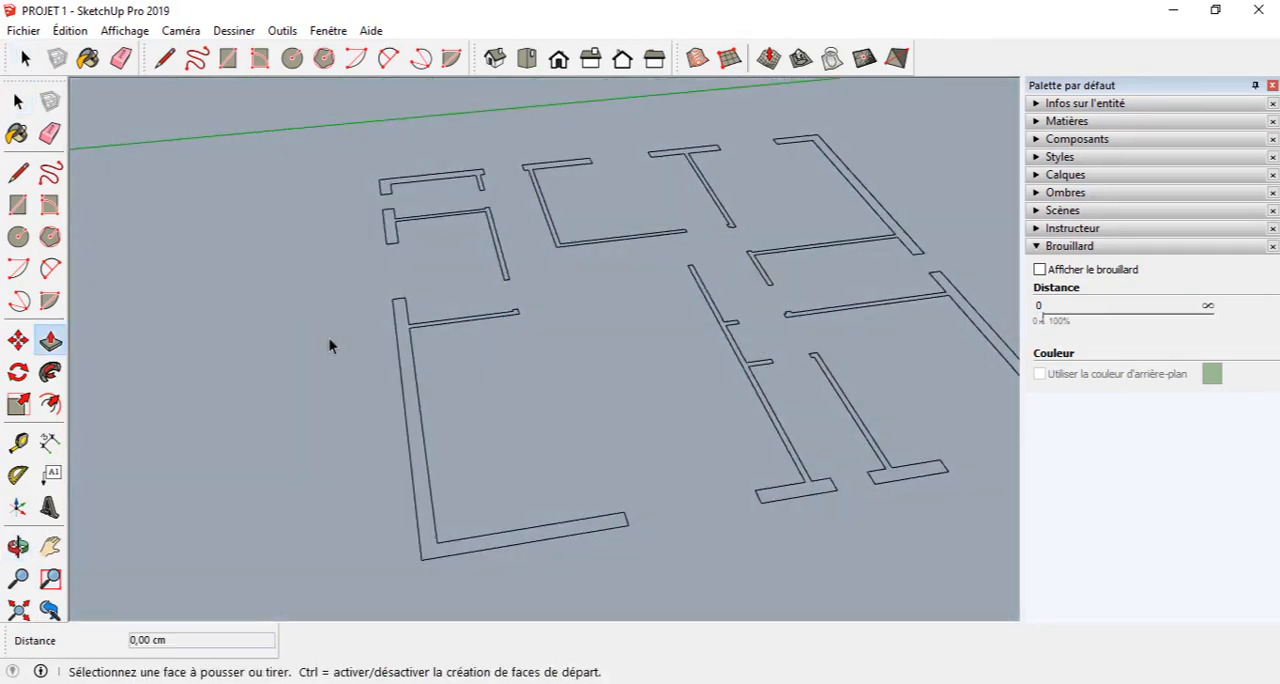
pyautogui.click(50, 342)
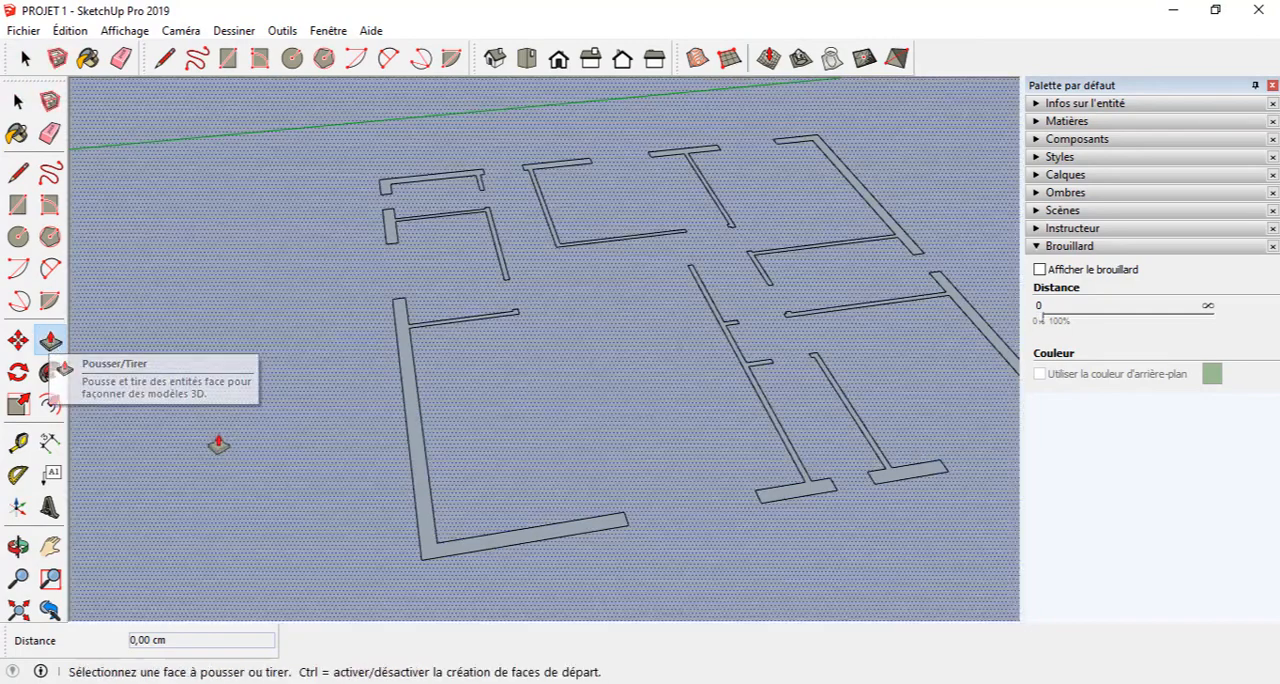
pyautogui.click(408, 403)
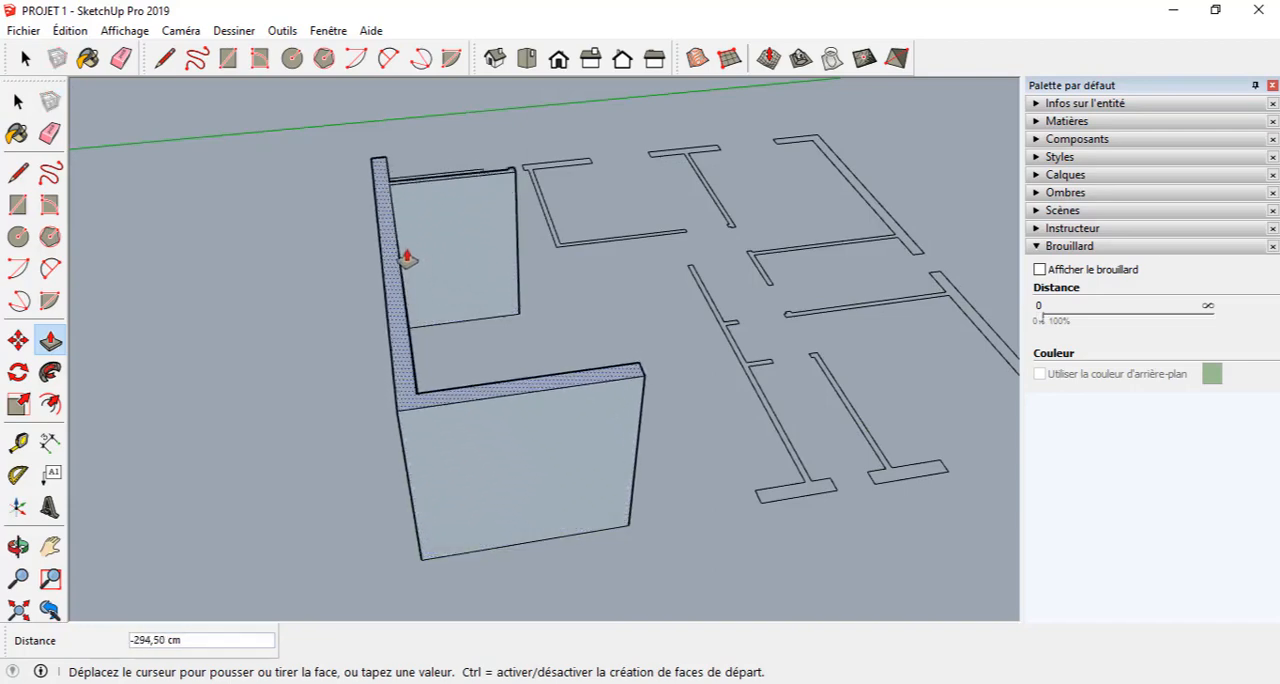
pyautogui.scroll(-3, 403, 241)
pyautogui.moveTo(403, 241); pyautogui.dragTo(543, 160, button='middle')
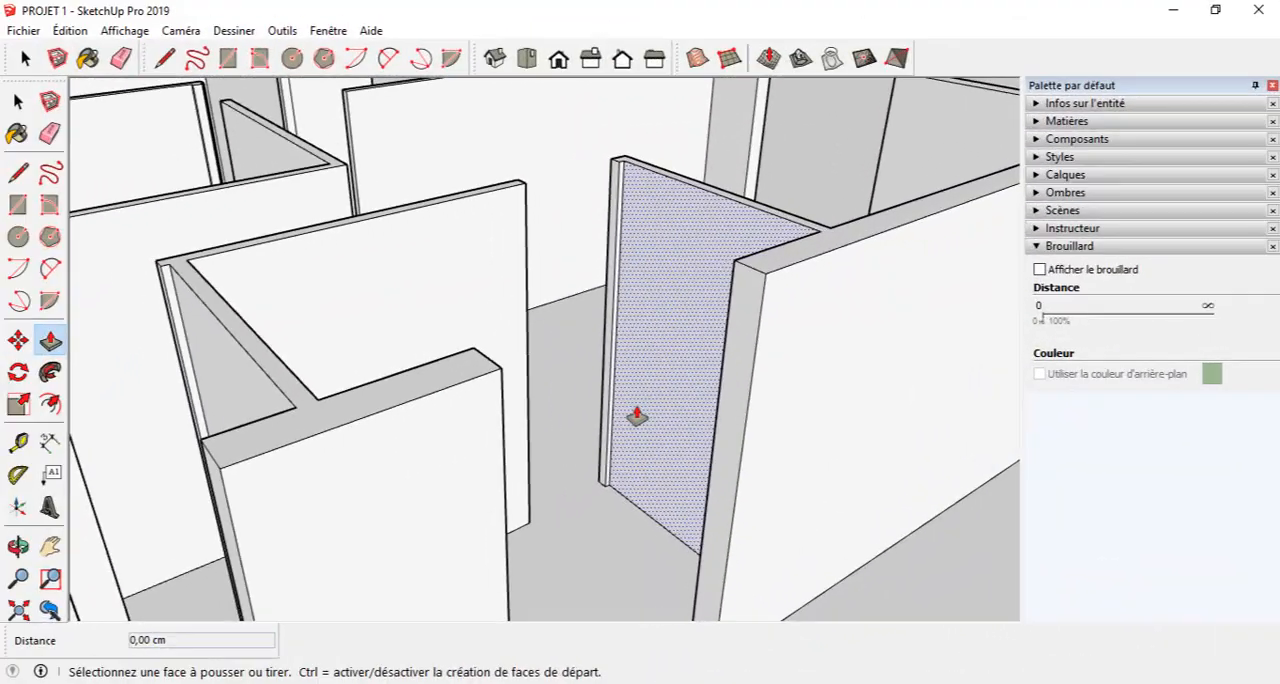
# Draw a 100 cm vertical line down the outer wall's end face, starting from the midpoint of its top edge.
pyautogui.press('l')
pyautogui.scroll(2, 809, 414)
pyautogui.moveTo(809, 414); pyautogui.dragTo(829, 449, button='middle')
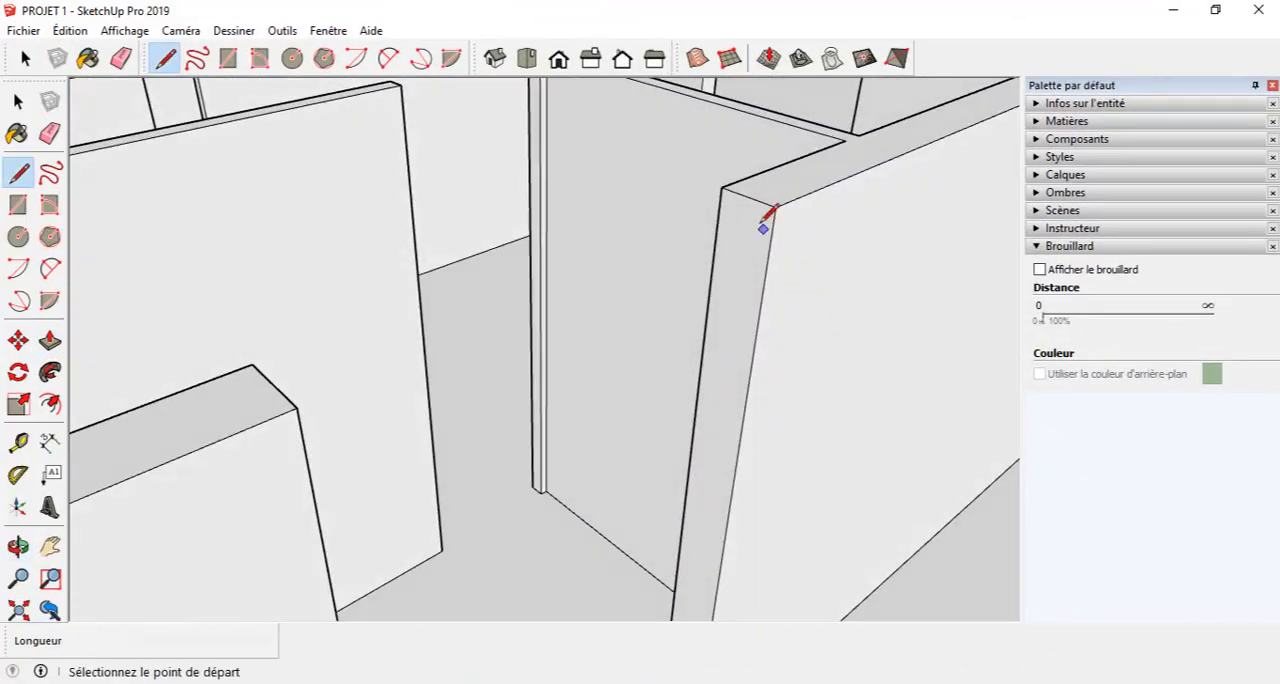
pyautogui.scroll(-5, 746, 196)
pyautogui.scroll(5, 690, 210)
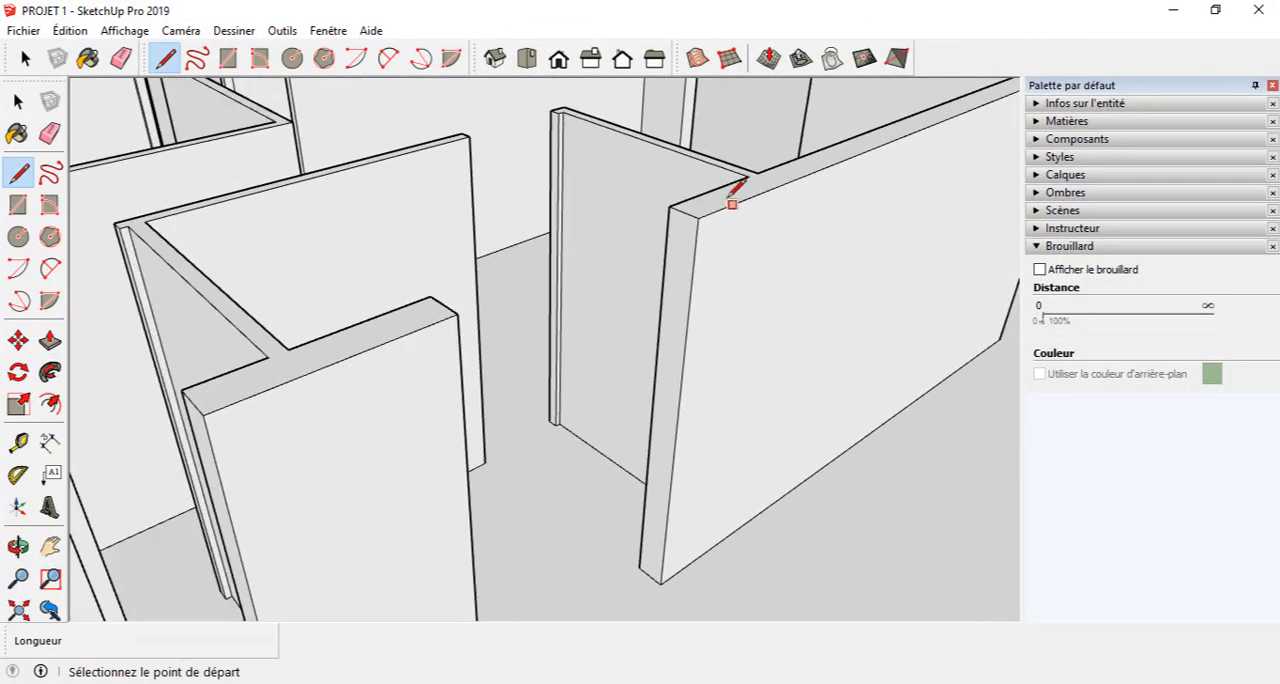
pyautogui.click(684, 211)
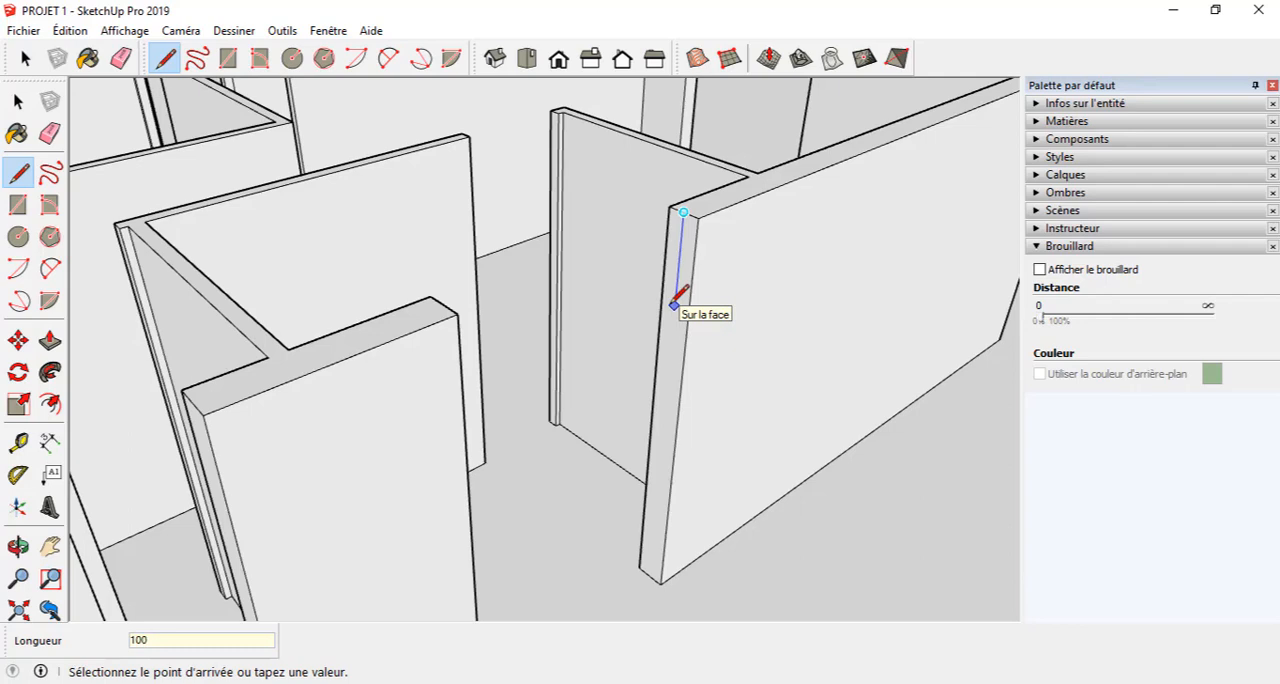
pyautogui.write('100')
pyautogui.press('Return')
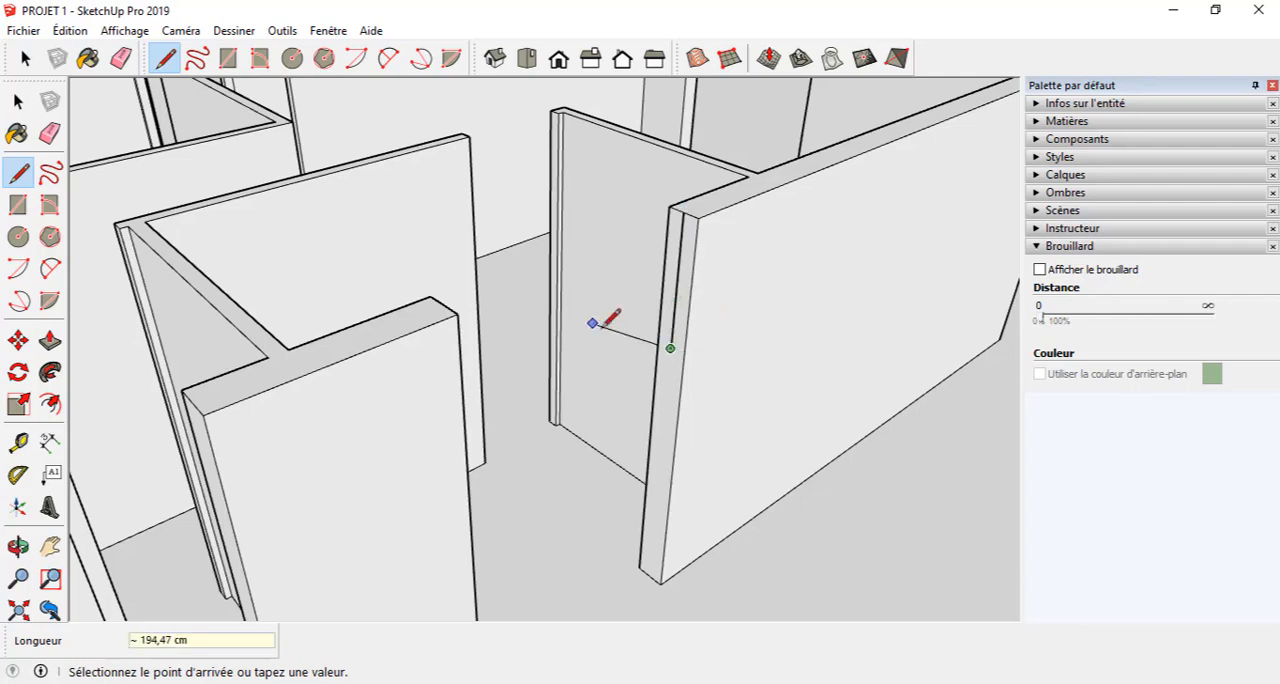
# Draw a horizontal line across the wall's end face through the vertical line's lower endpoint, reaching both side edges.
pyautogui.scroll(3, 651, 343)
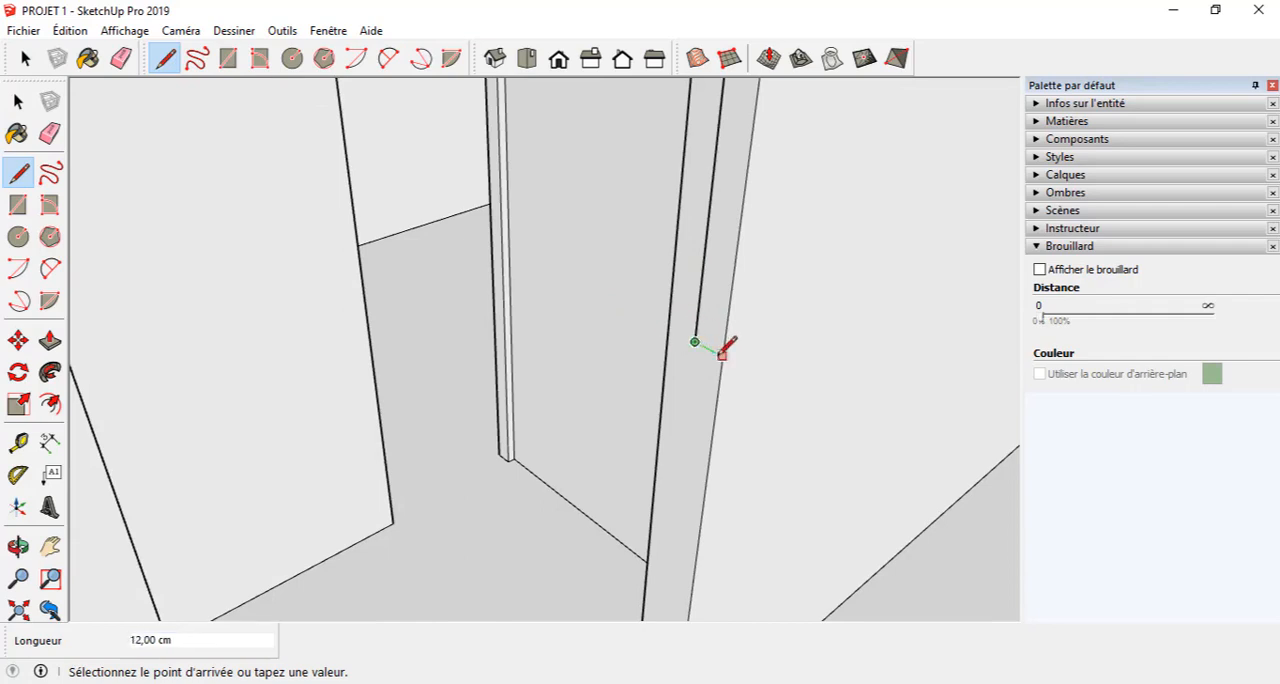
pyautogui.scroll(-5, 722, 348)
pyautogui.scroll(5, 722, 345)
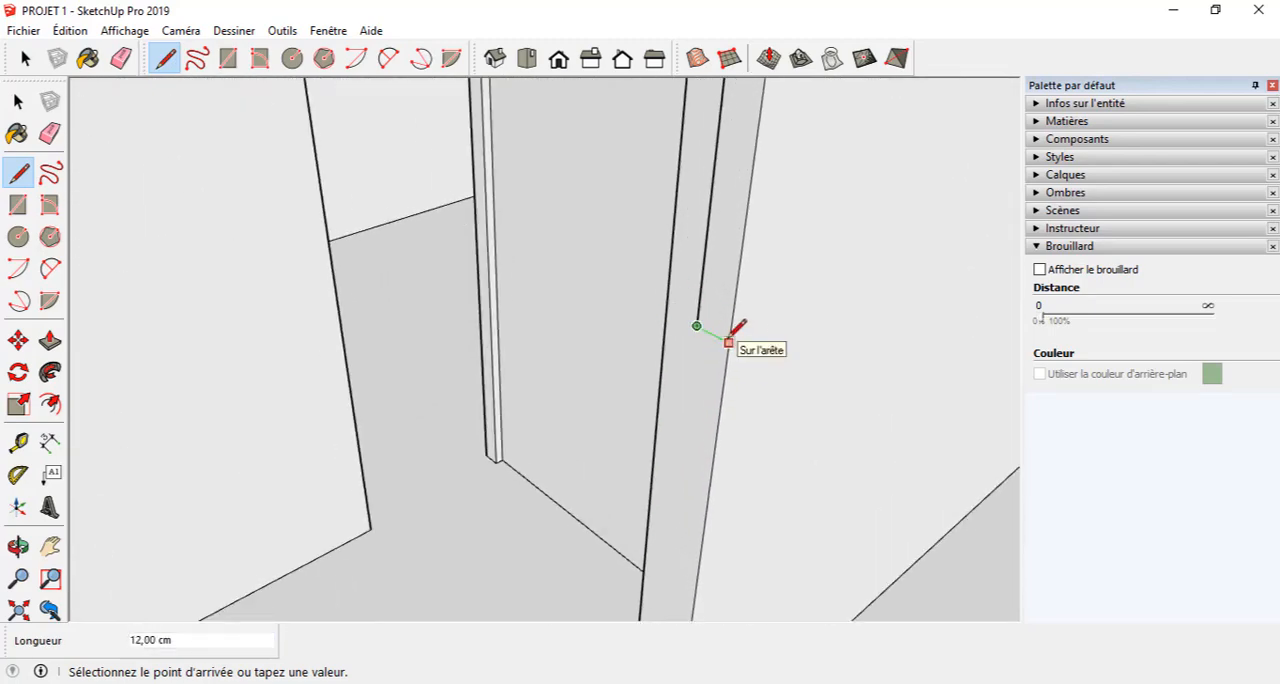
pyautogui.click(729, 342)
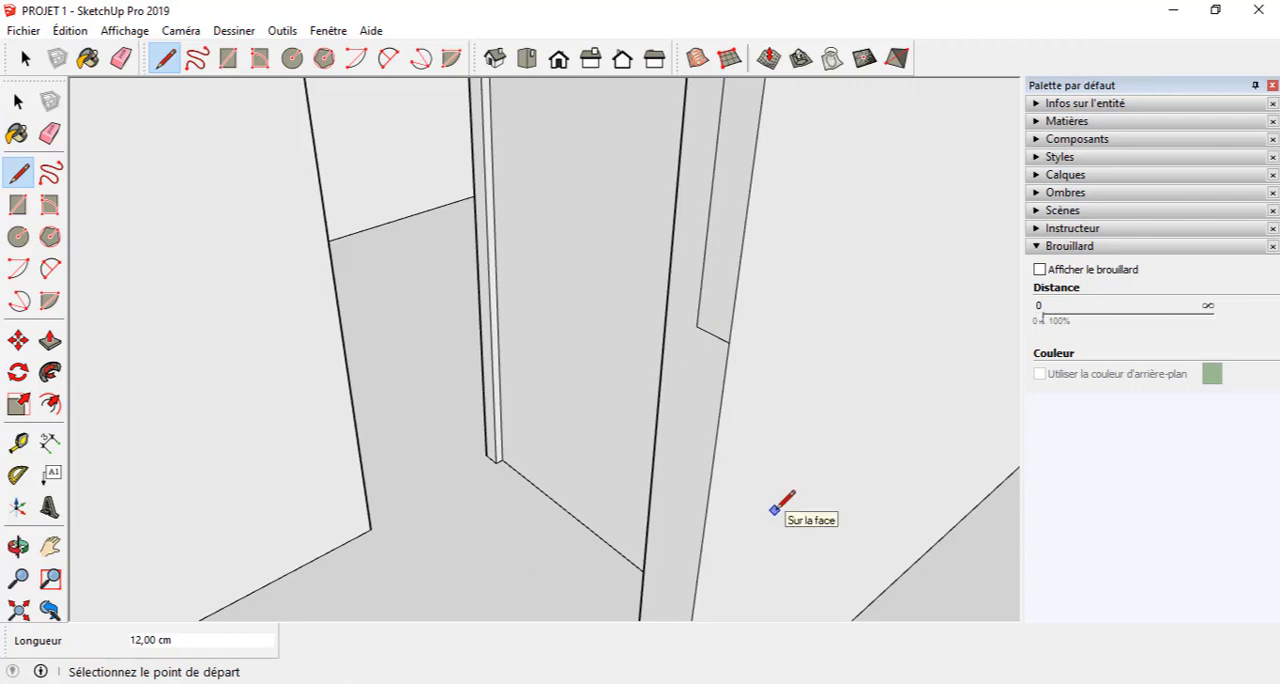
pyautogui.click(667, 312)
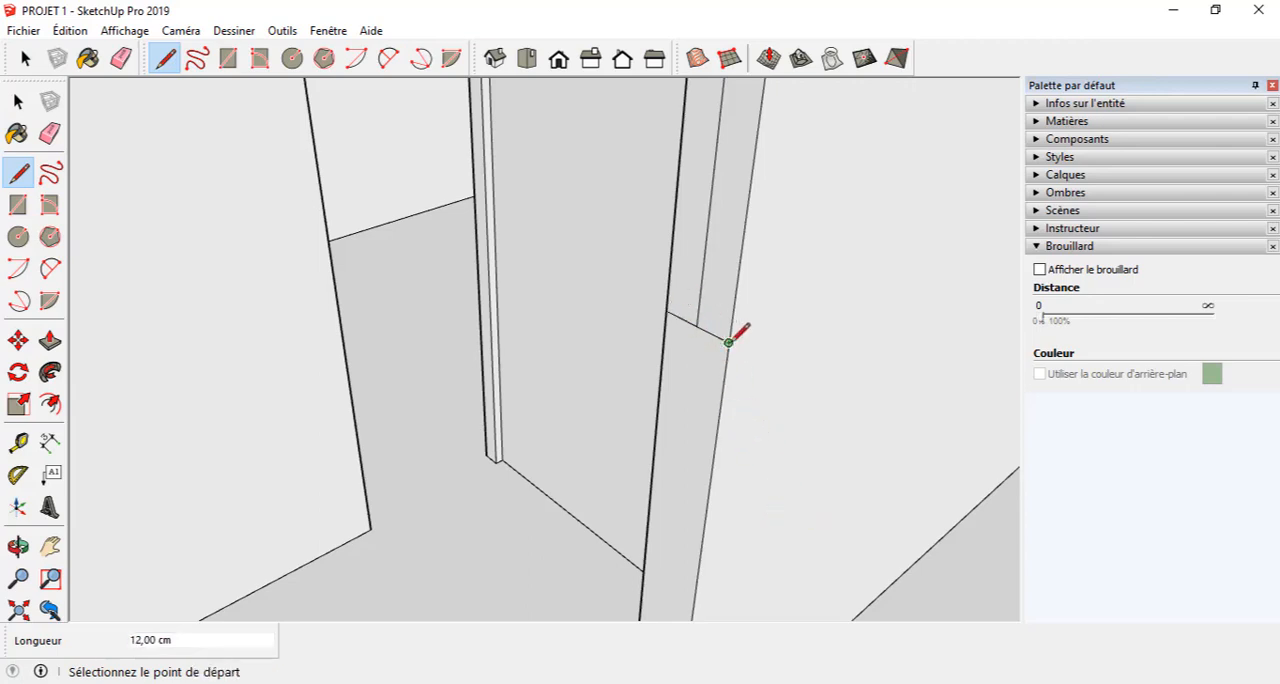
# Erase the vertical construction line on the wall's end face, keeping the horizontal dividing line.
pyautogui.press('e')
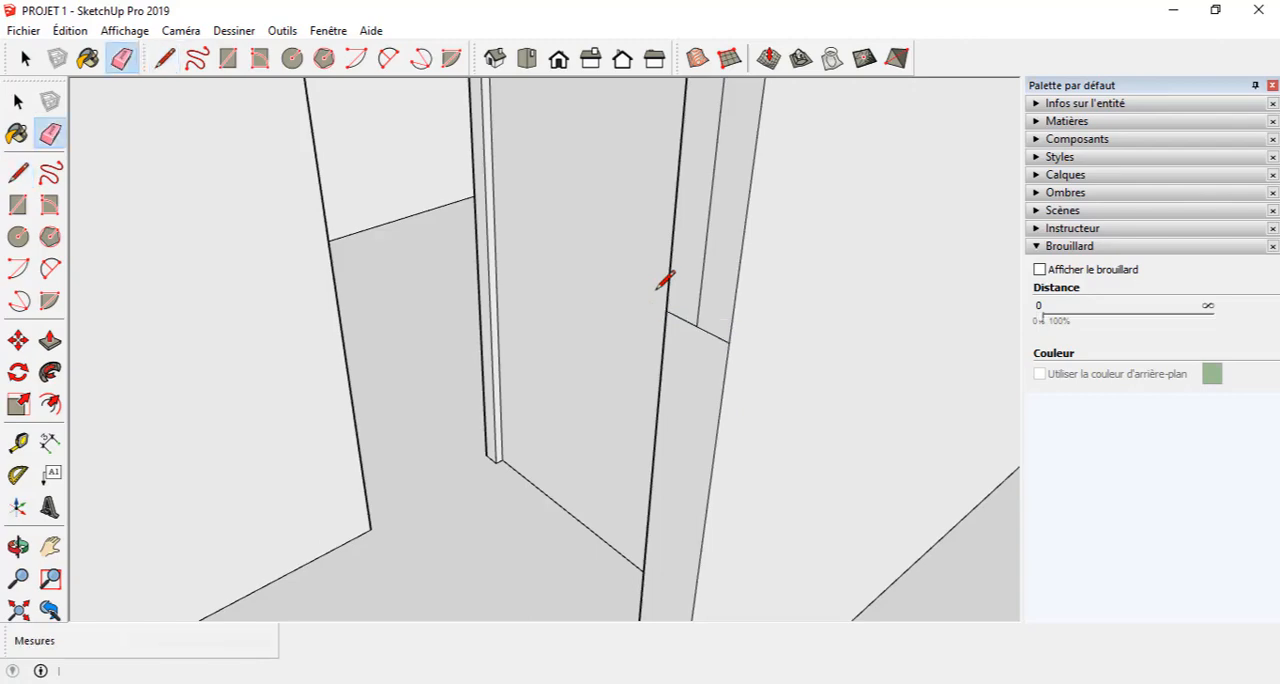
pyautogui.click(704, 272)
pyautogui.scroll(-8, 668, 337)
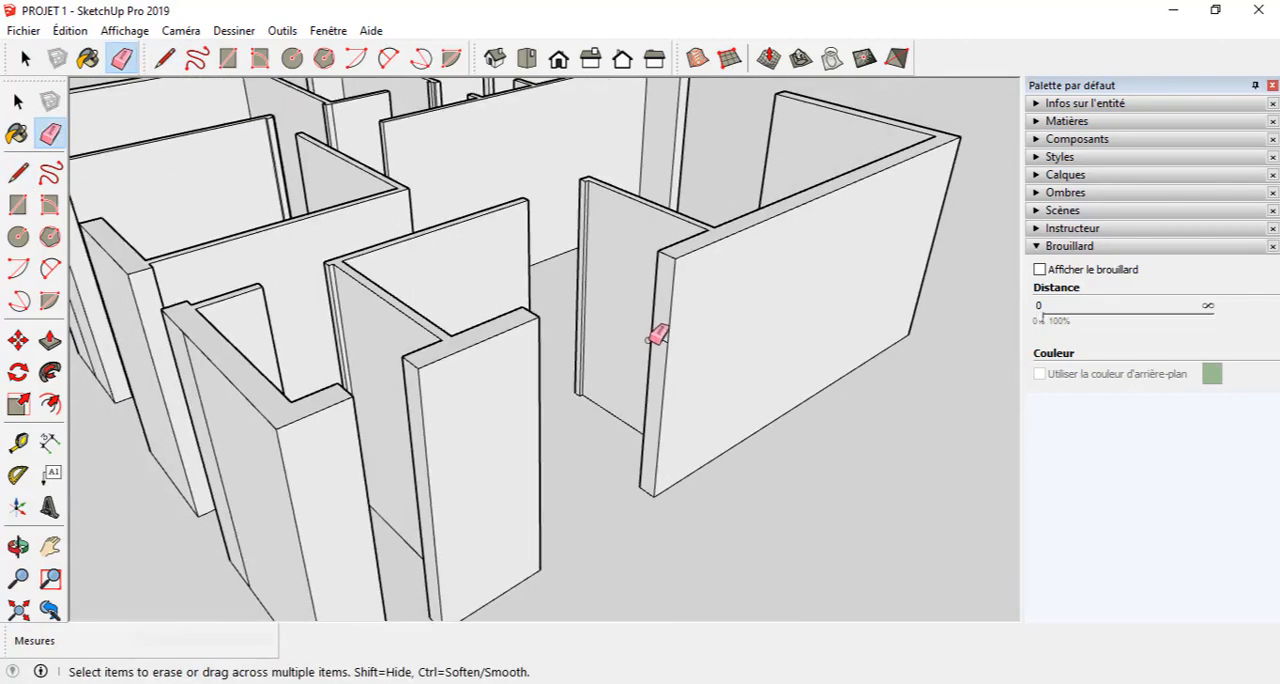
pyautogui.moveTo(649, 339)
pyautogui.mouseDown(button='middle')
pyautogui.moveTo(632, 231)
pyautogui.moveTo(739, 212)
pyautogui.moveTo(823, 266)
pyautogui.moveTo(740, 320)
pyautogui.moveTo(723, 307)
pyautogui.mouseUp(button='middle')
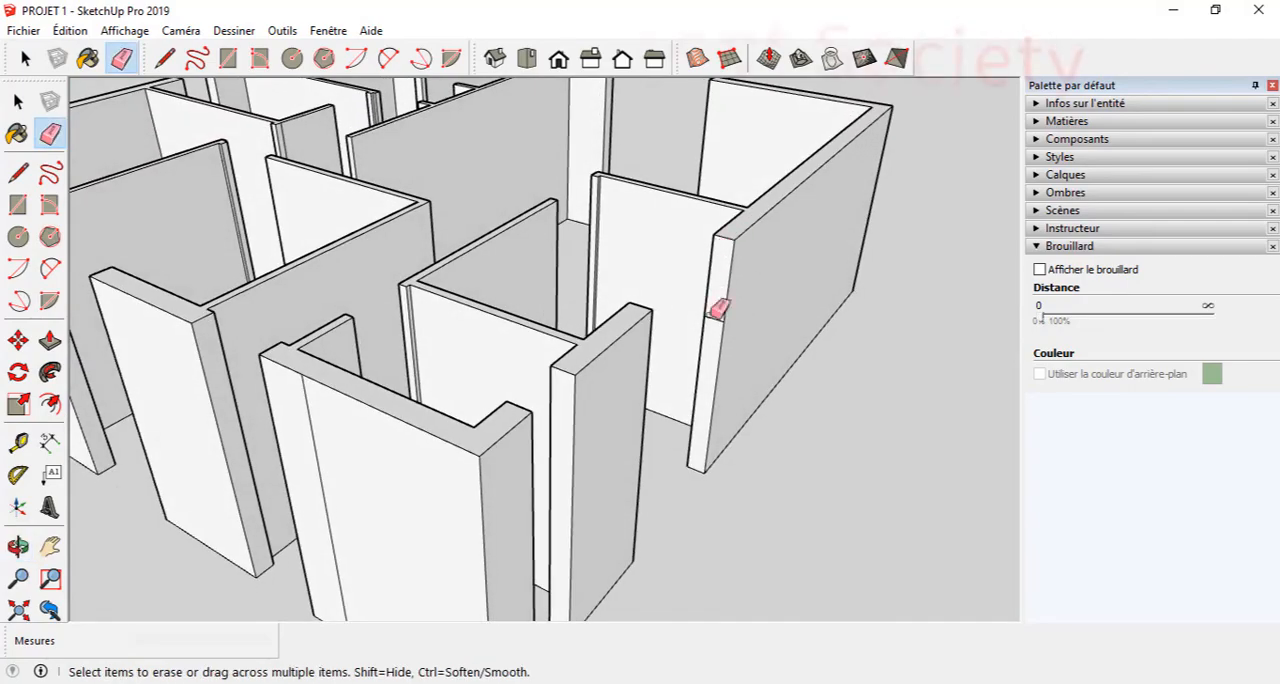